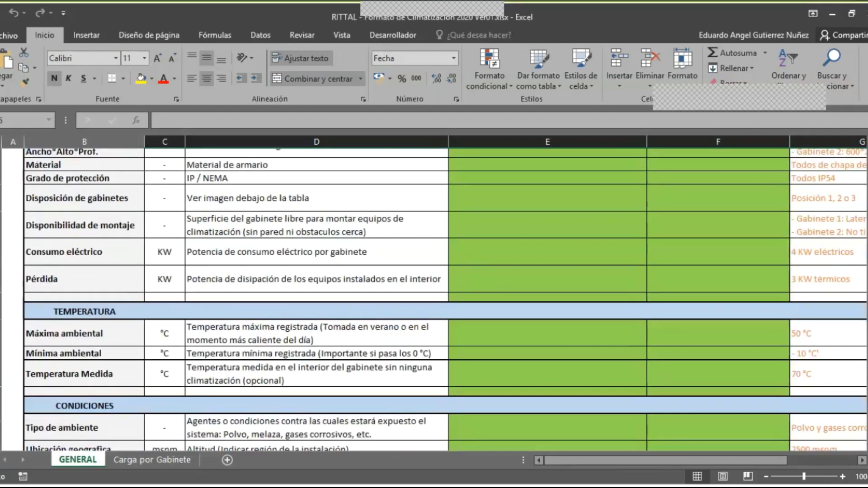
Collapse the ribbon over the worksheet and switch to Rittal Therm 6.6 in the browser.
left_click(864, 99)
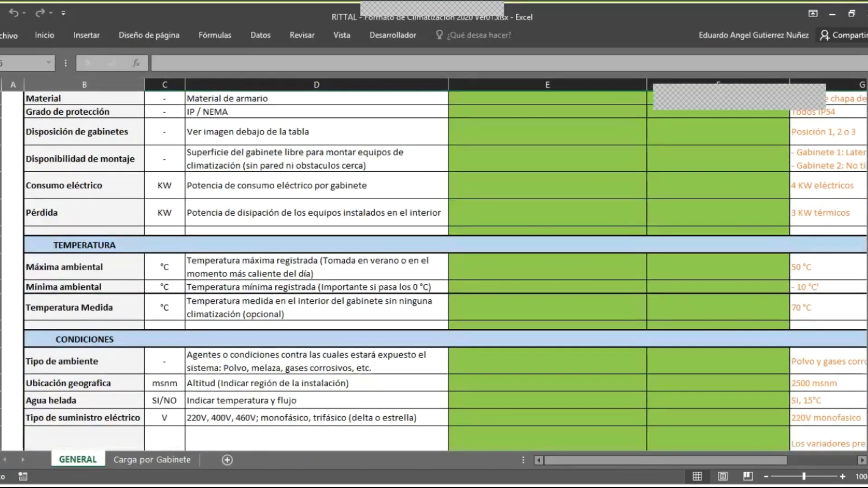
mouse_move(387, 487)
left_click(384, 434)
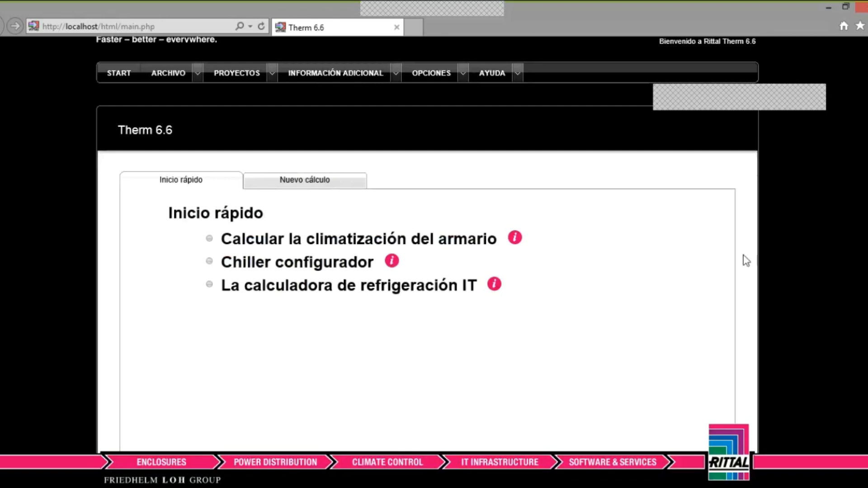
Start an enclosure climate-control calculation and create a new project for it.
scroll(427, 244, "up", 1)
scroll(427, 244, "down", 2)
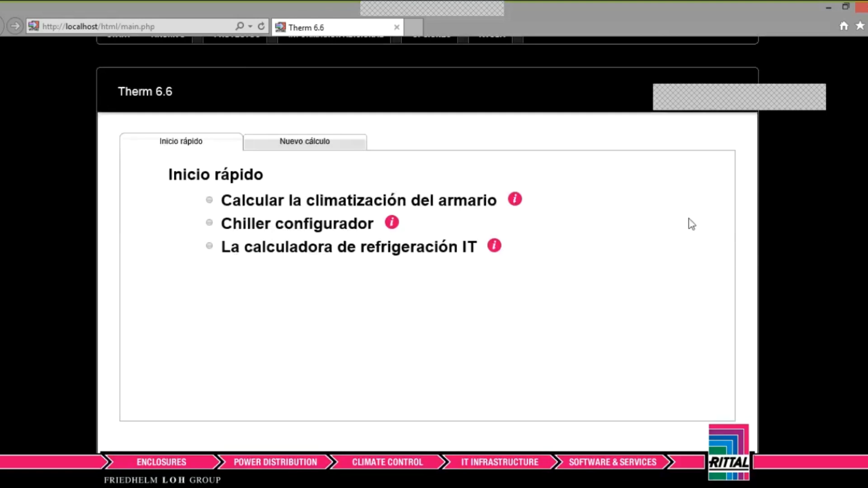
left_click(450, 206)
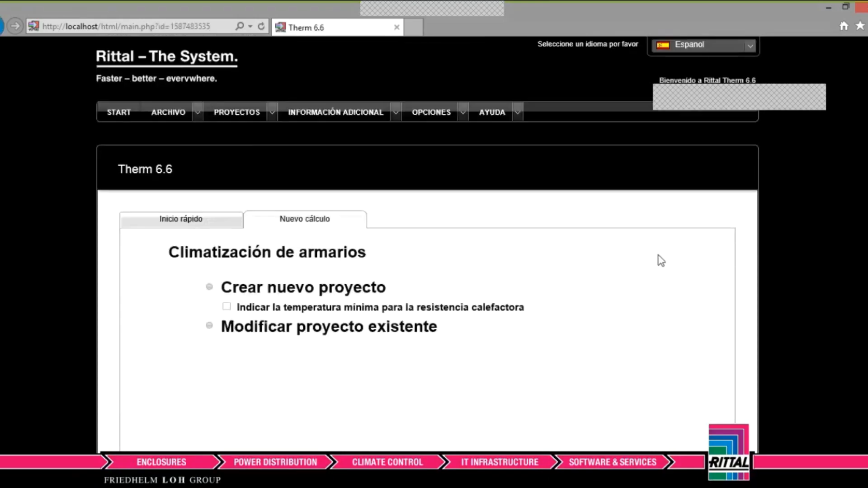
scroll(368, 222, "down", 1)
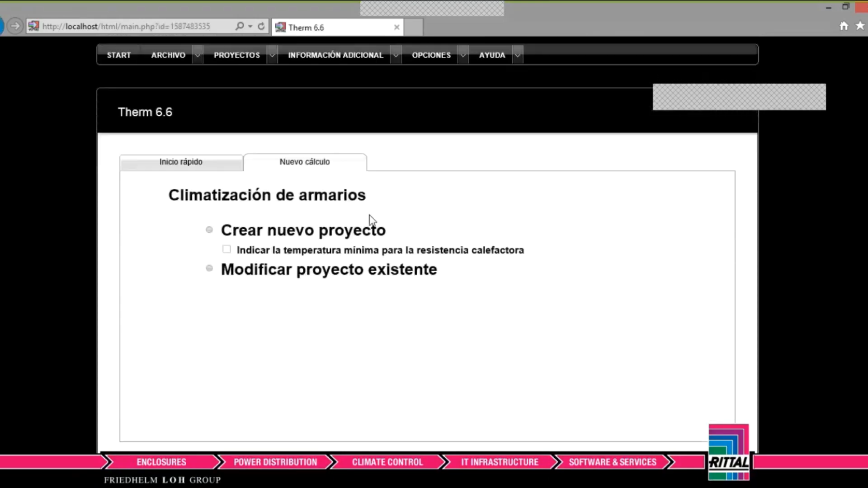
left_click(333, 234)
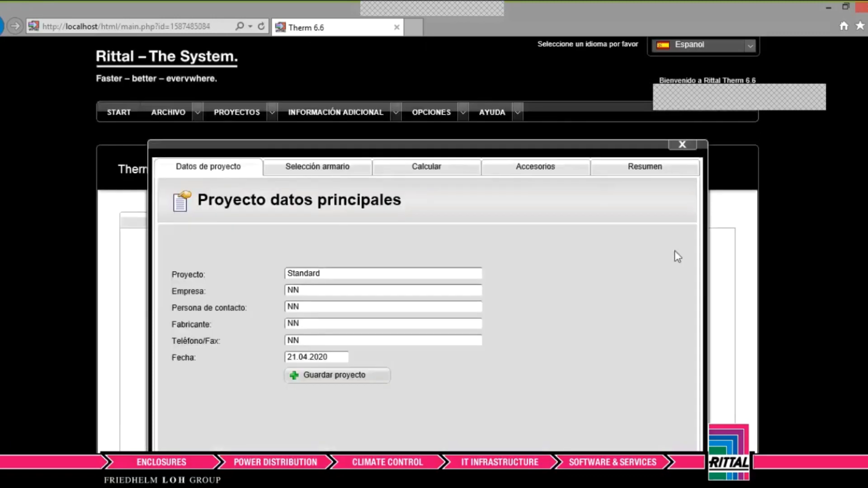
Replace the project name in the main project data with "Prueba online".
scroll(427, 244, "down", 2)
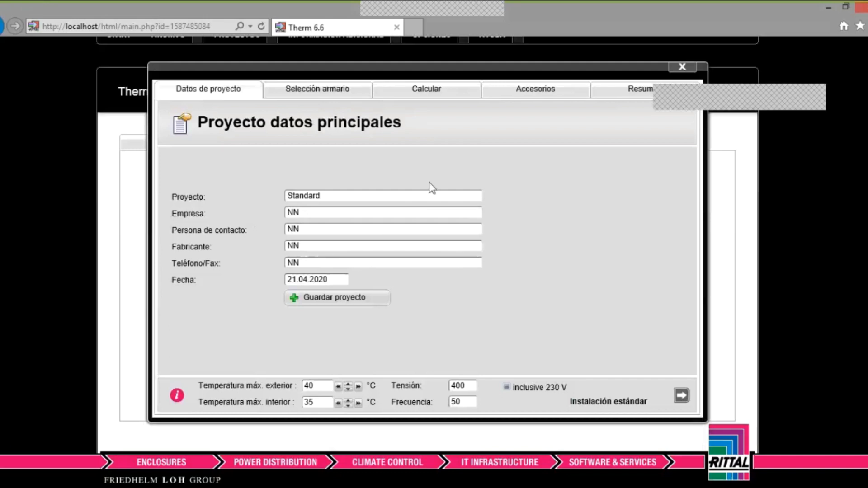
left_click(354, 191)
key("BackSpace")
key("BackSpace")
key("BackSpace")
key("BackSpace")
key("BackSpace")
key("BackSpace")
key("BackSpace")
key("BackSpace")
type("Prueba online")
Enter REFERENCIAL as the company and save the project.
key("Tab")
type("REFERENC")
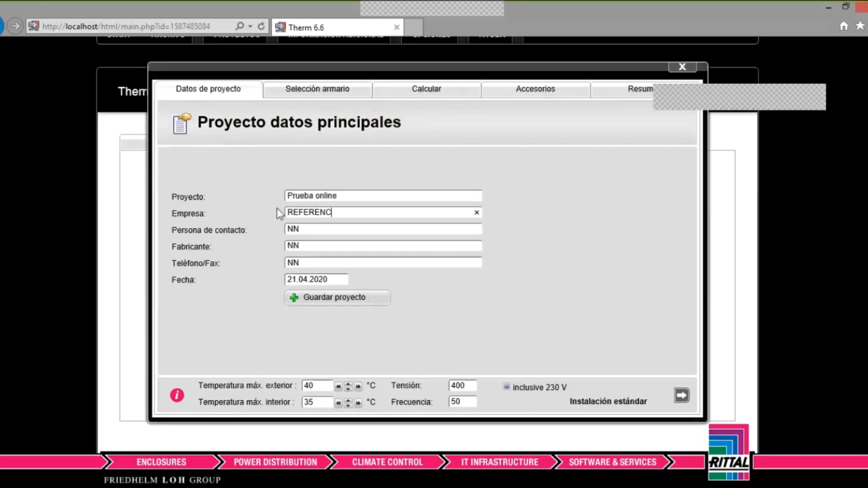
type("IAL")
left_click(365, 297)
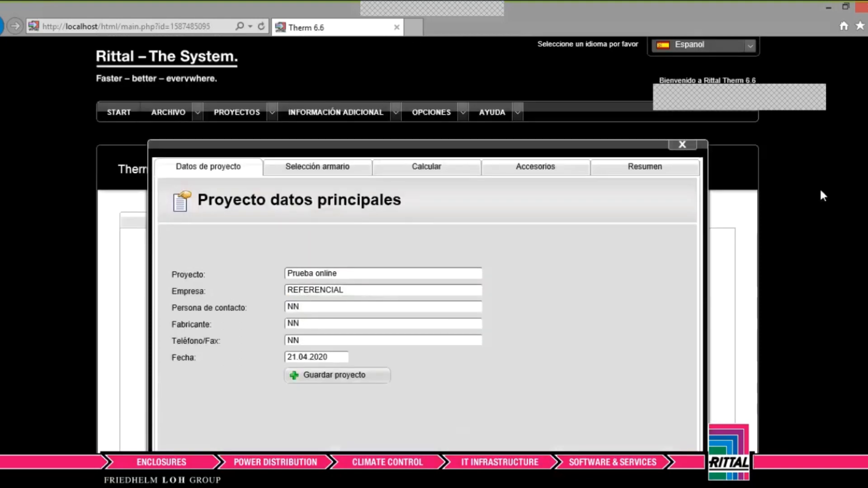
Set the maximum exterior temperature to 30 °C.
scroll(427, 244, "down", 2)
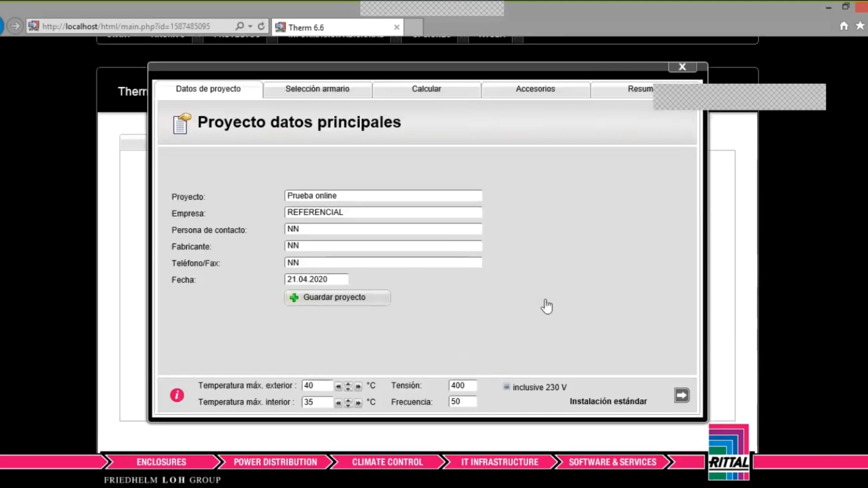
key("ctrl+plus")
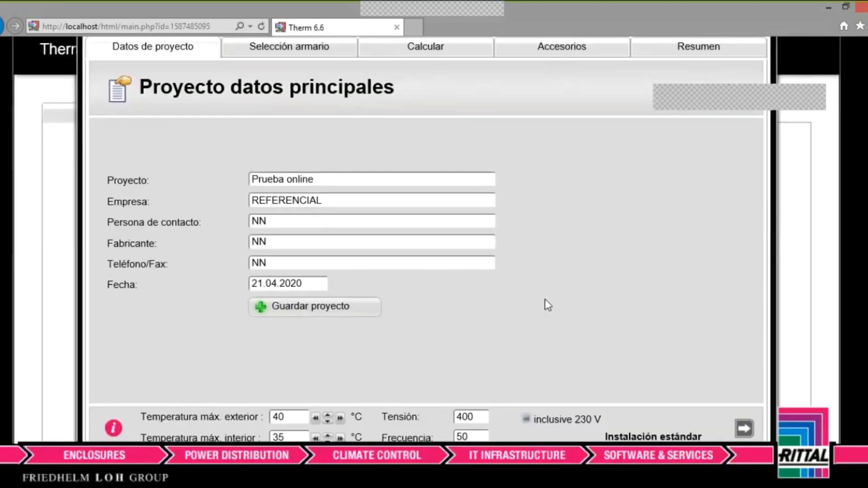
key("ctrl+plus")
scroll(616, 292, "down", 3)
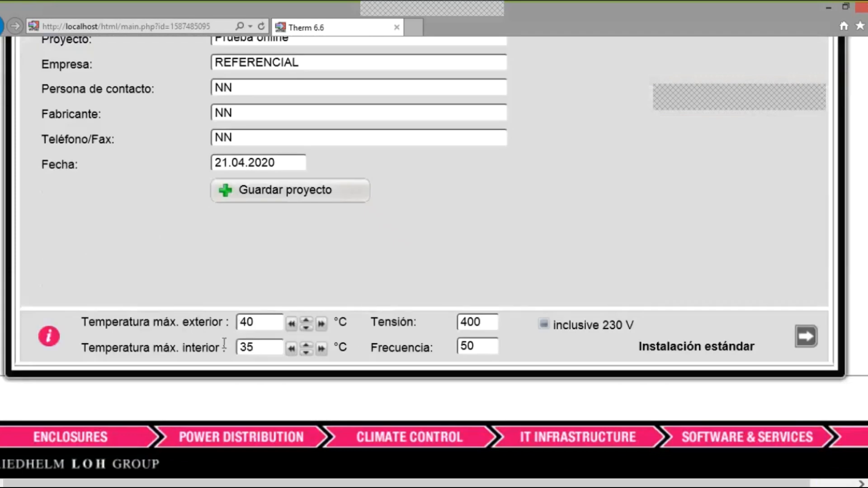
left_click(267, 326)
left_click_drag(267, 327, 176, 287)
type("30")
Choose 400 V as the supply voltage.
left_click(468, 322)
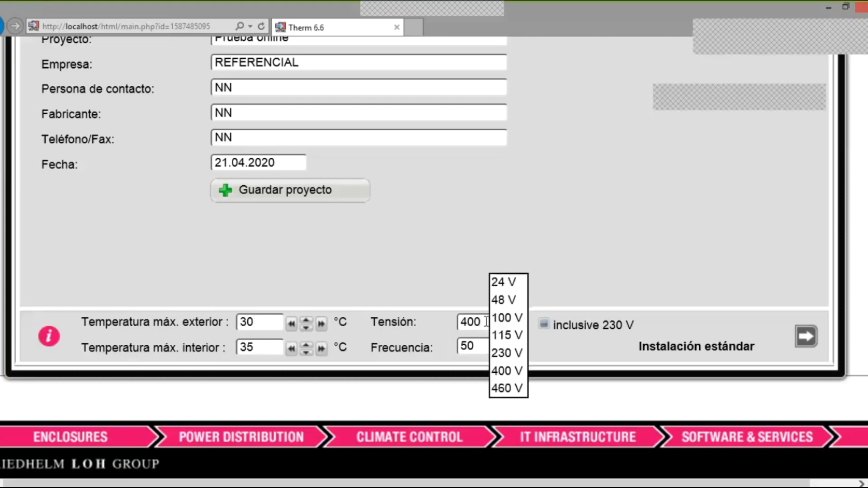
left_click(507, 368)
left_click(494, 325)
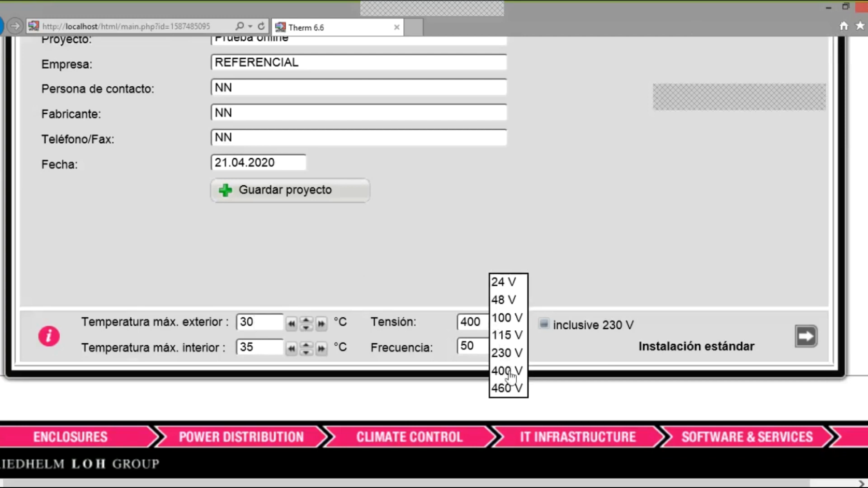
left_click(511, 375)
left_click(490, 327)
left_click(506, 372)
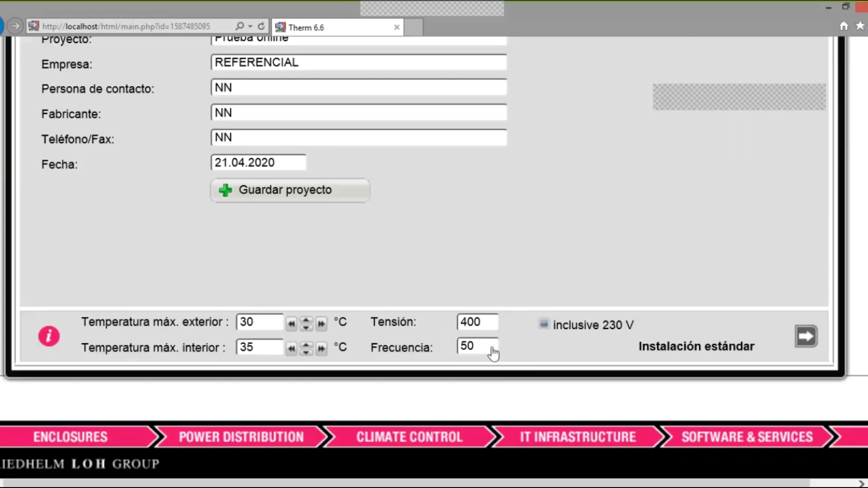
left_click(493, 326)
left_click(508, 374)
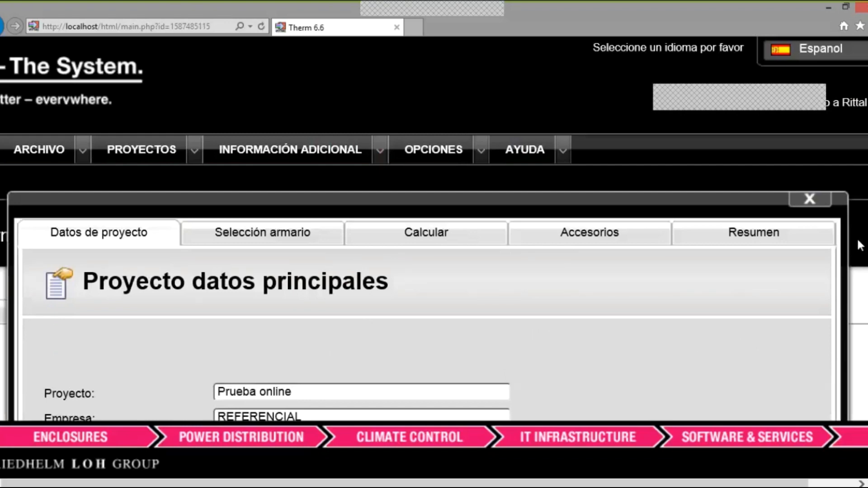
Try to choose 60 Hz from the supply frequency options.
scroll(510, 376, "down", 8)
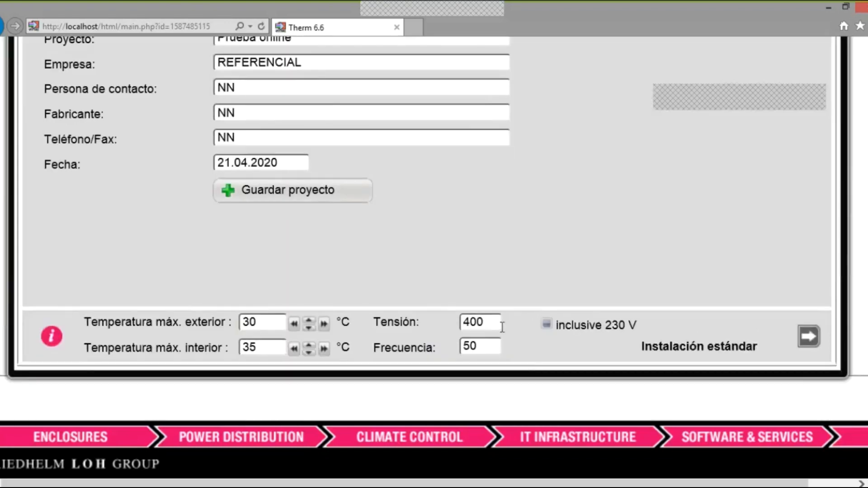
left_click(483, 341)
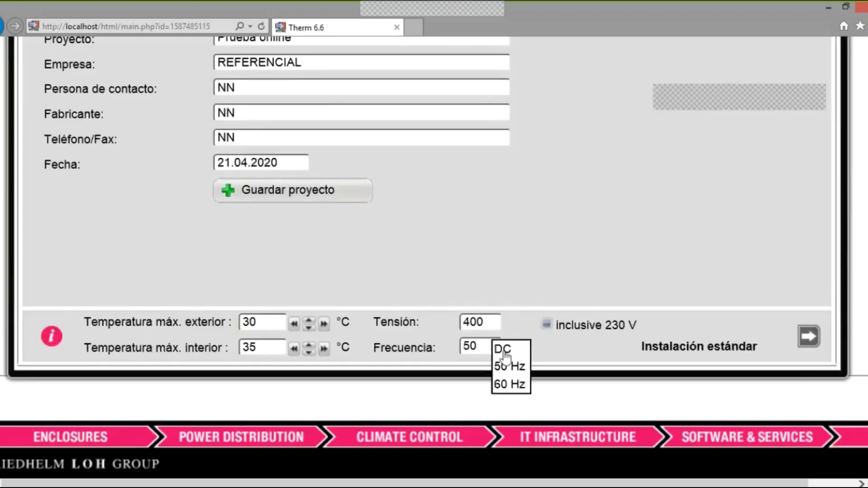
left_click(506, 368)
left_click(487, 343)
left_click(506, 373)
left_click(495, 347)
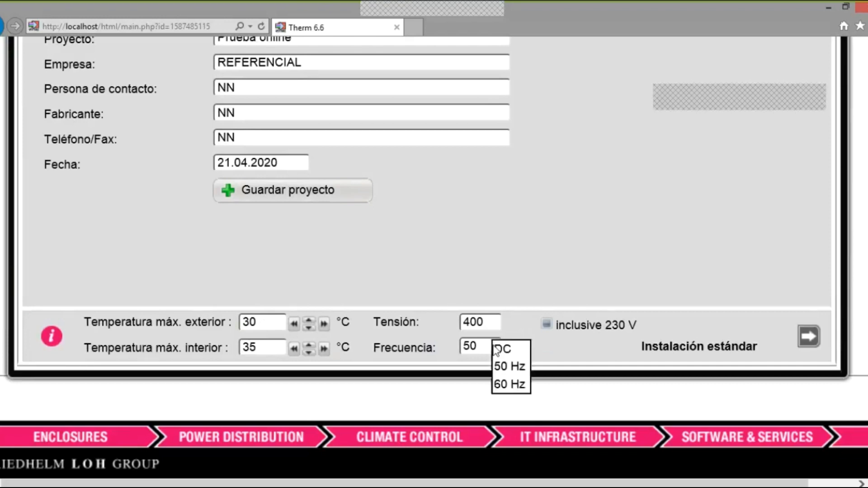
left_click(508, 379)
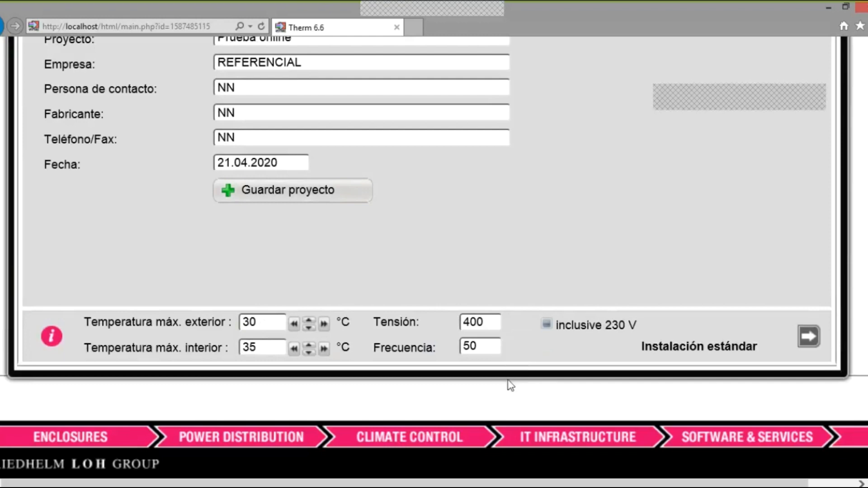
scroll(500, 358, "up", 3)
left_click(500, 362)
left_click(518, 391)
left_click(507, 361)
left_click(506, 361)
left_click(508, 364)
left_click(507, 364)
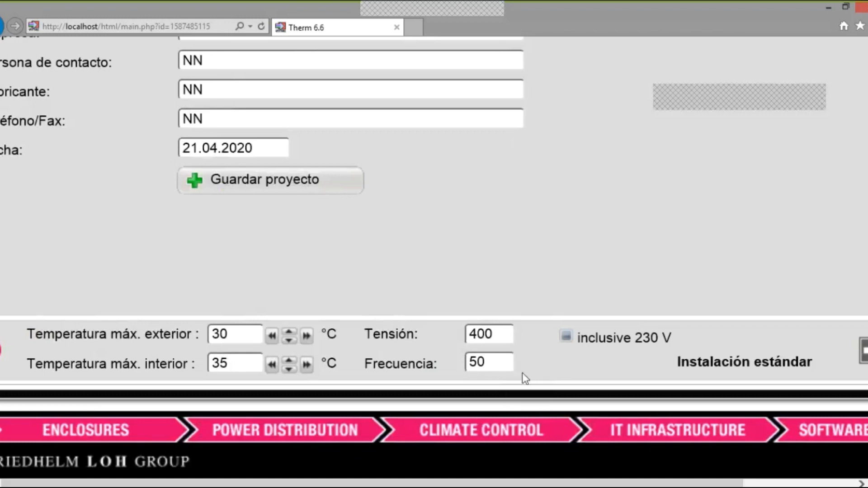
Edit the supply frequency value directly so it reads 60.
left_click(493, 358)
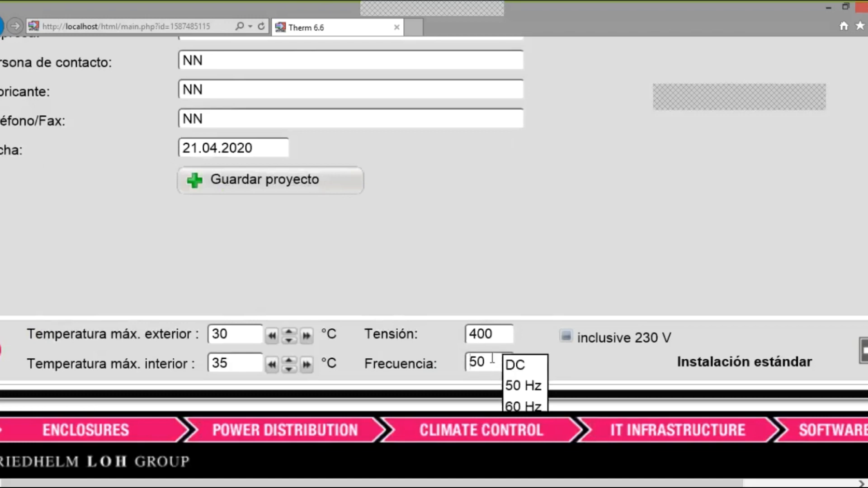
key("Delete")
type("6")
left_click(588, 272)
left_click(497, 334)
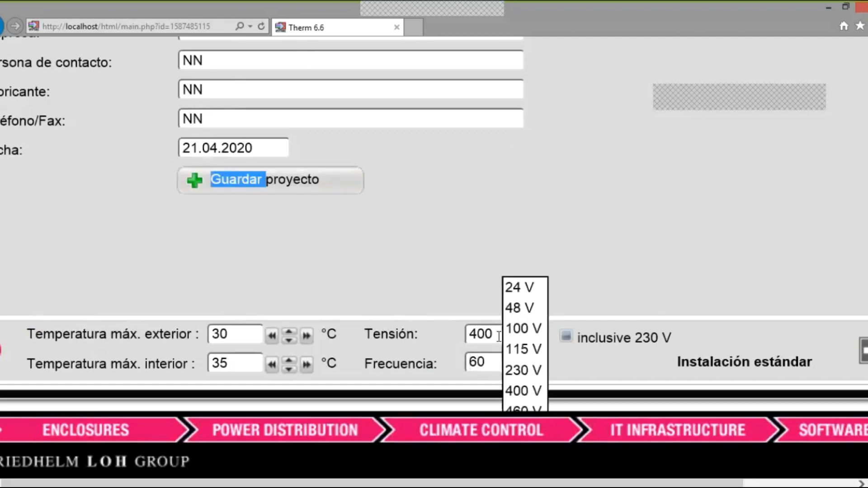
left_click(499, 336)
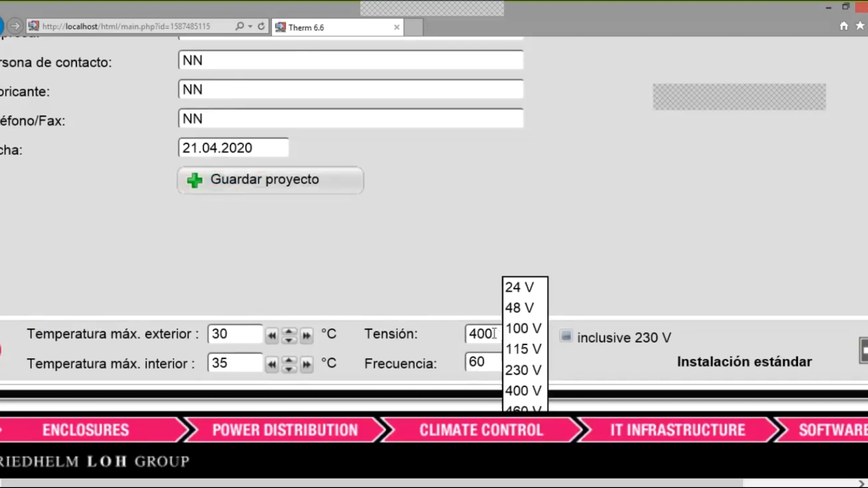
left_click(655, 151)
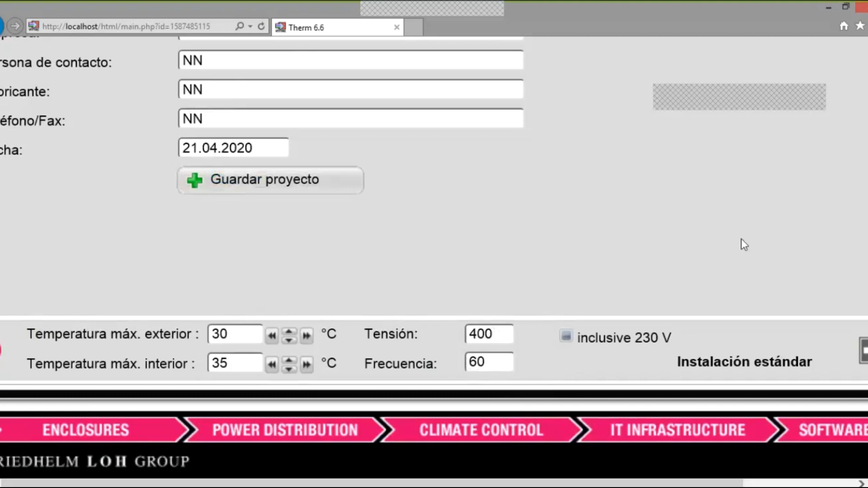
key("ctrl+minus")
key("ctrl+minus")
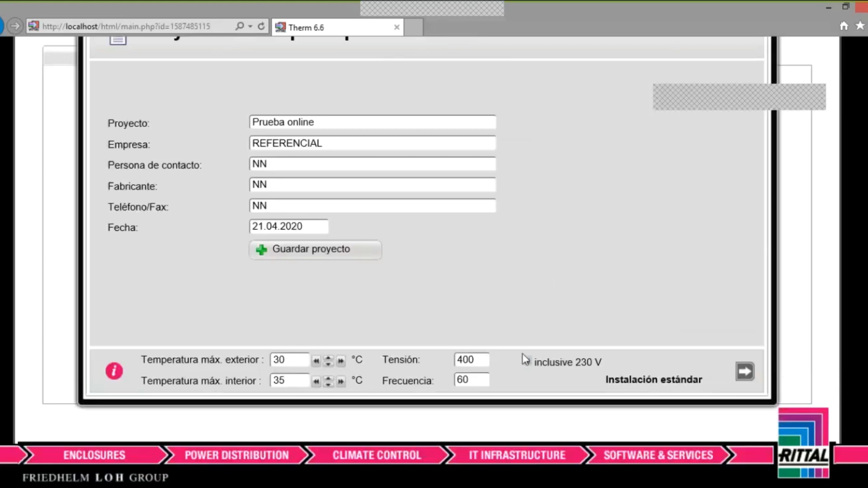
left_click(470, 374)
left_click(484, 367)
left_click(490, 401)
Advance from the project data to the enclosure selection stage and bring up the whole add-enclosure form.
key("ctrl+minus")
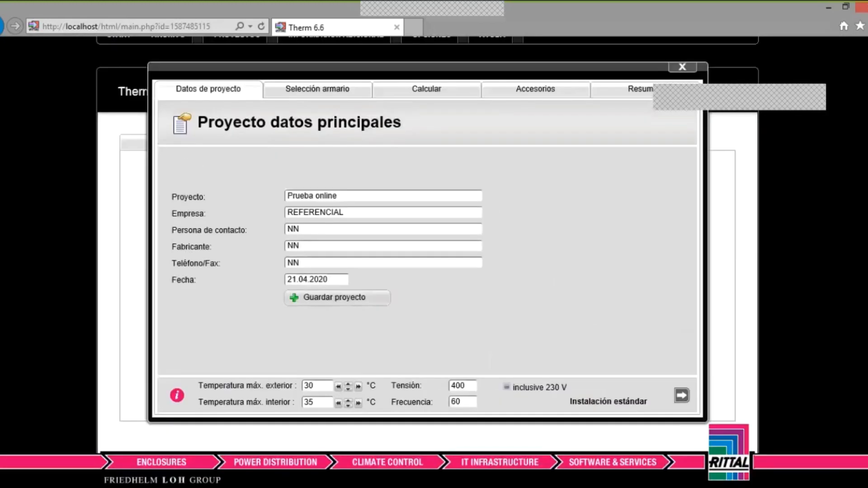
scroll(427, 234, "up", 2)
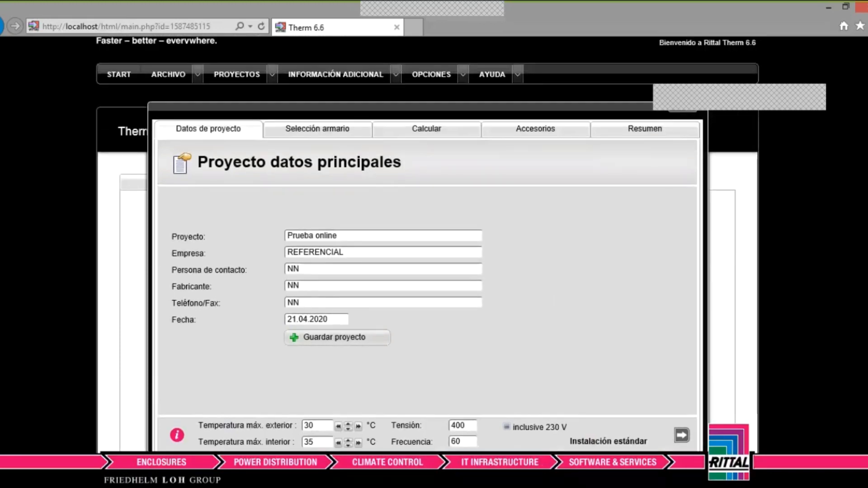
scroll(427, 244, "down", 2)
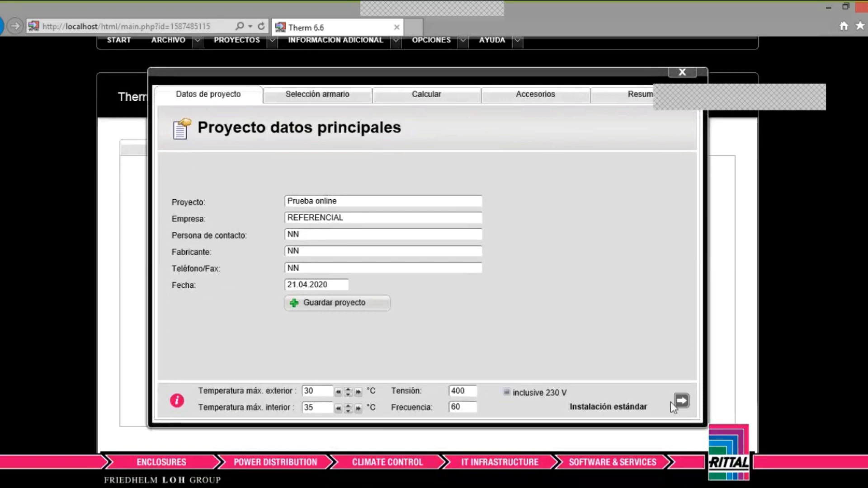
left_click(683, 403)
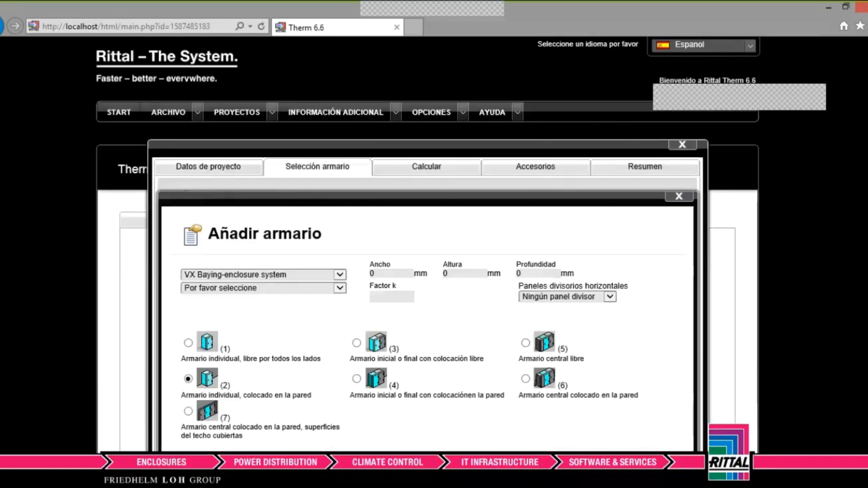
scroll(428, 289, "down", 2)
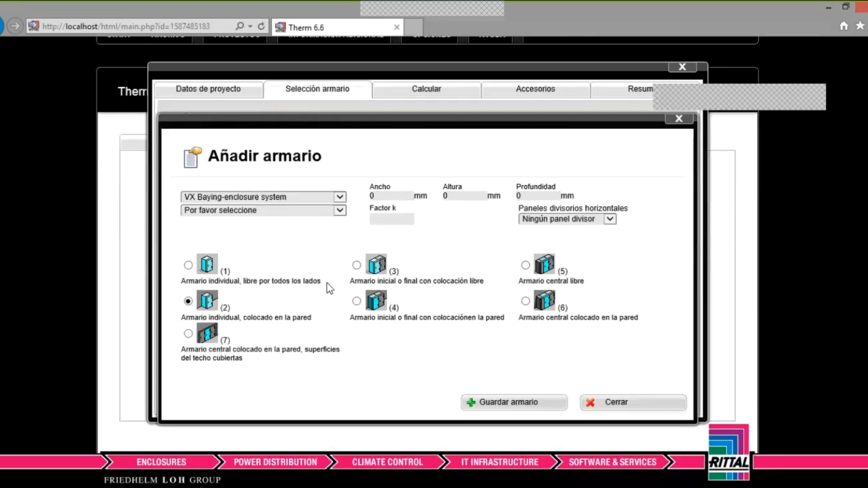
Switch to the Rittal climate-control workbook in Excel and enter IE as the response for the cabinet type.
mouse_move(143, 486)
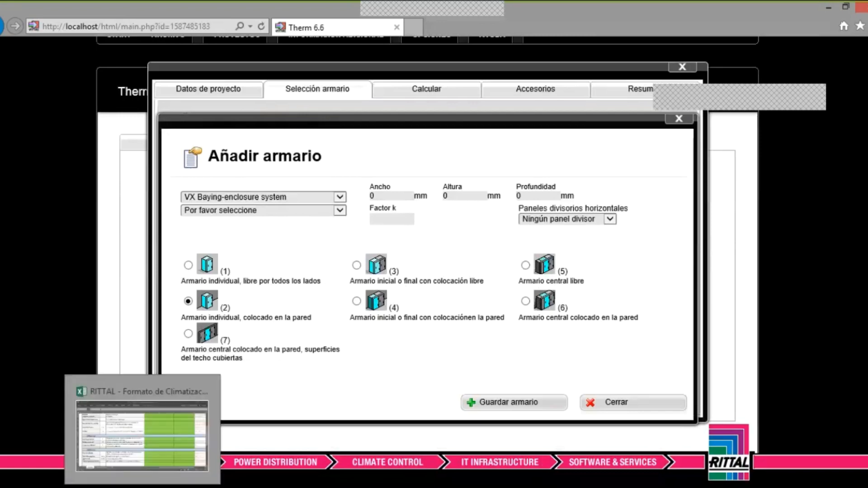
left_click(161, 454)
scroll(434, 271, "up", 3)
mouse_move(867, 199)
left_mouse_down()
mouse_move(867, 167)
mouse_move(867, 185)
left_mouse_up()
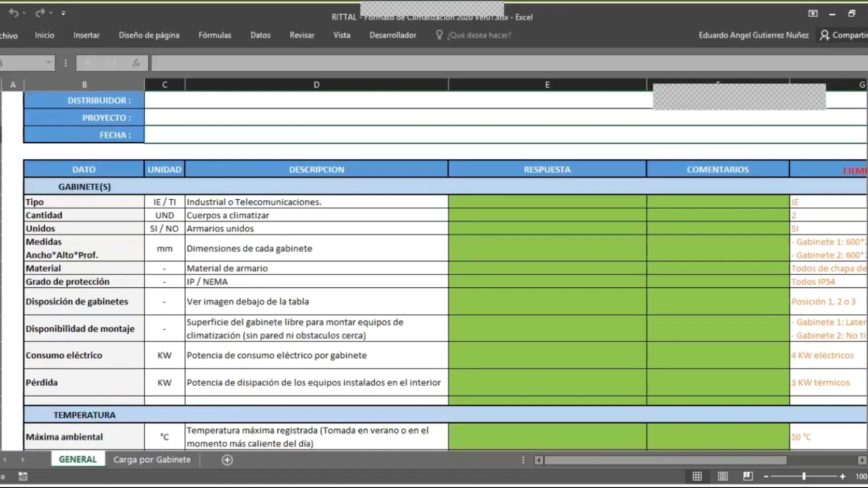
left_click(586, 203)
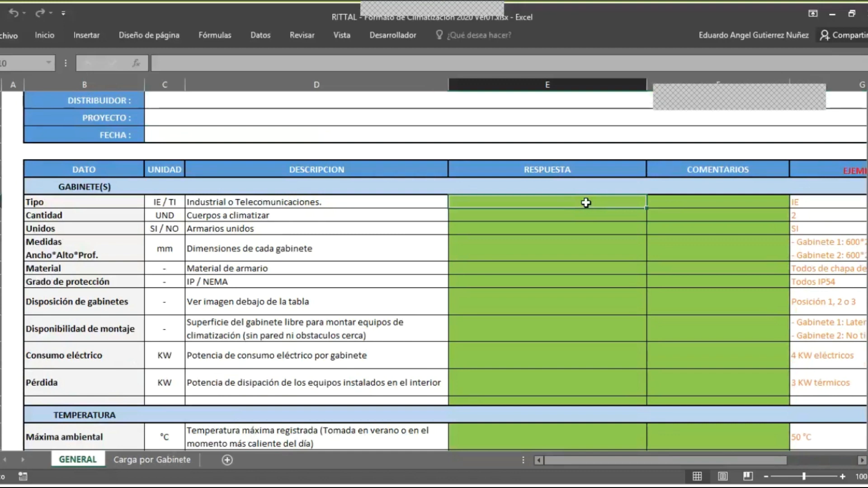
type("IE")
key("Return")
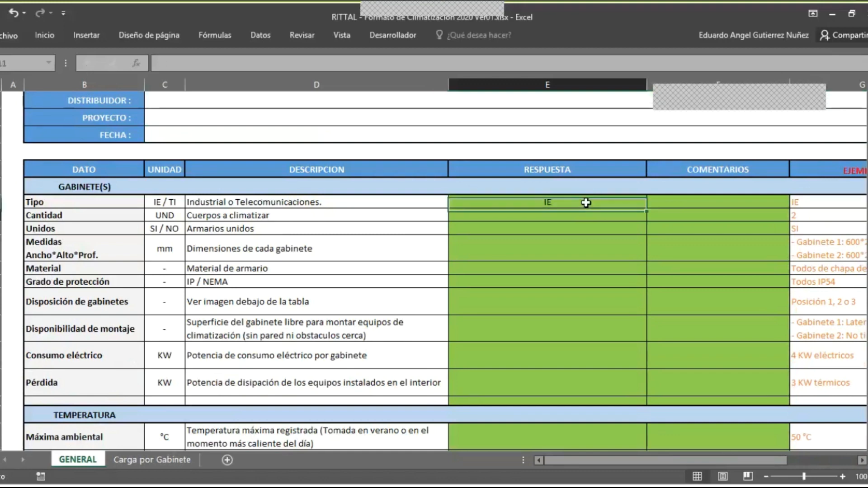
Enter 1 as the cabinet quantity and no as the response for joined cabinets.
key("F2")
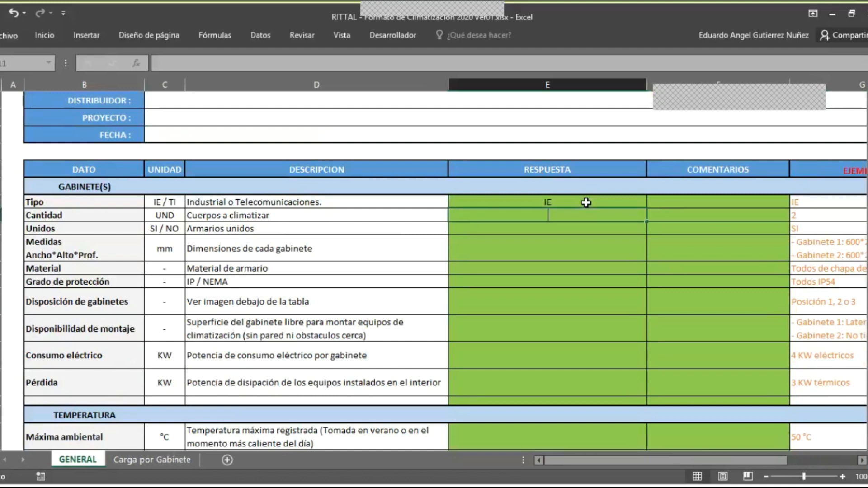
type("1")
key("Return")
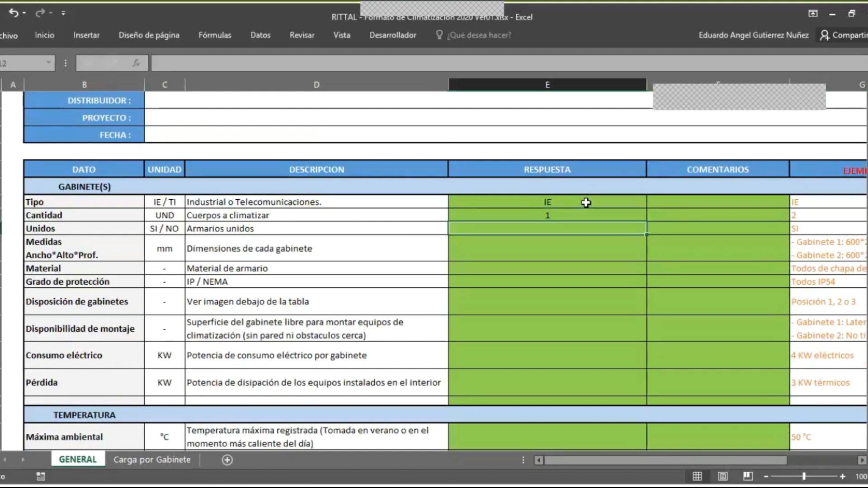
type("no")
key("Return")
Enter 800*2000*800 as the response for the cabinet's width, height and depth.
type("8")
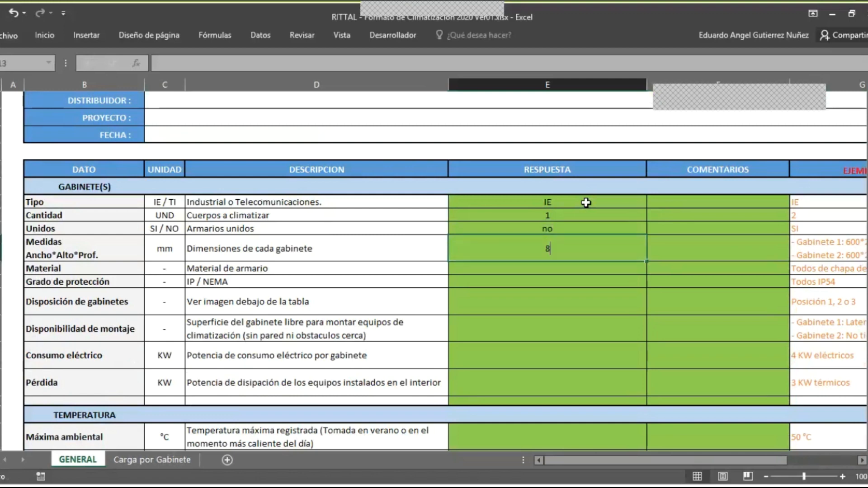
type("00*2")
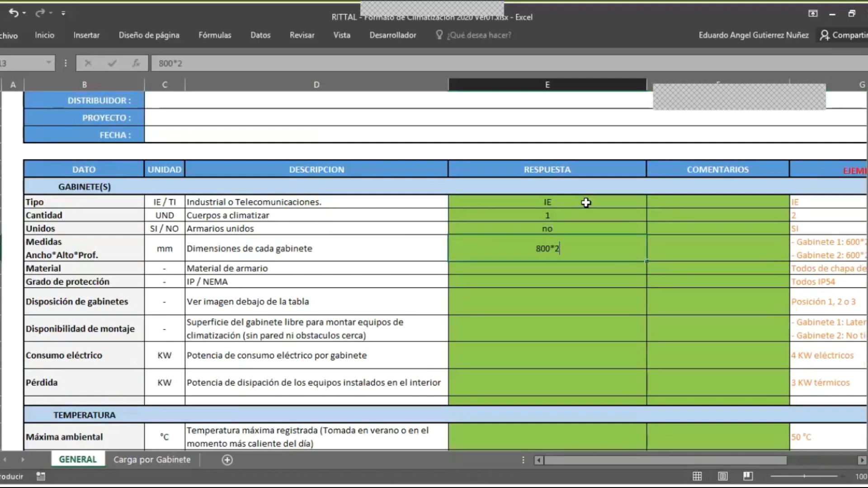
type("000*800")
key("Return")
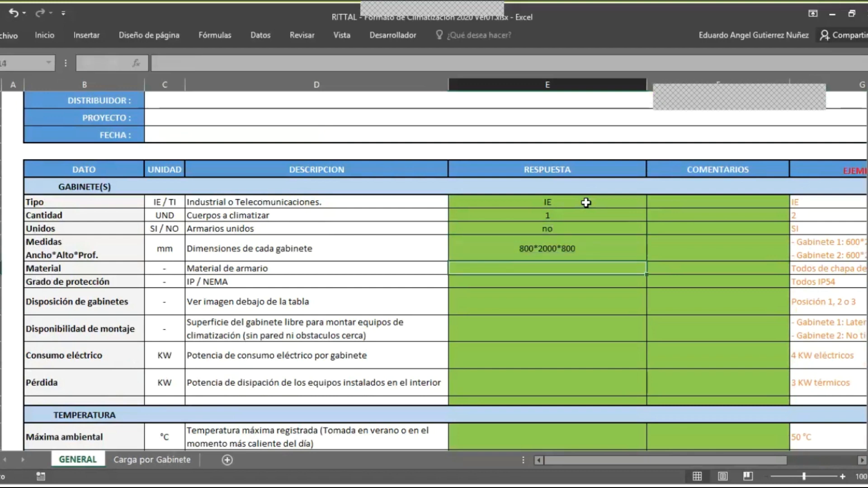
Record chapa de acero as the cabinet material and IP54 as the protection grade.
type("chapa de acero")
key("Return")
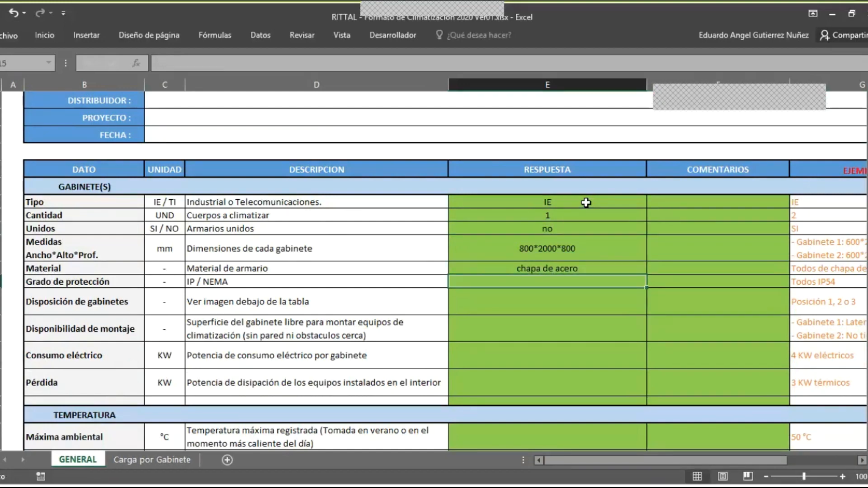
type("IP54")
key("Return")
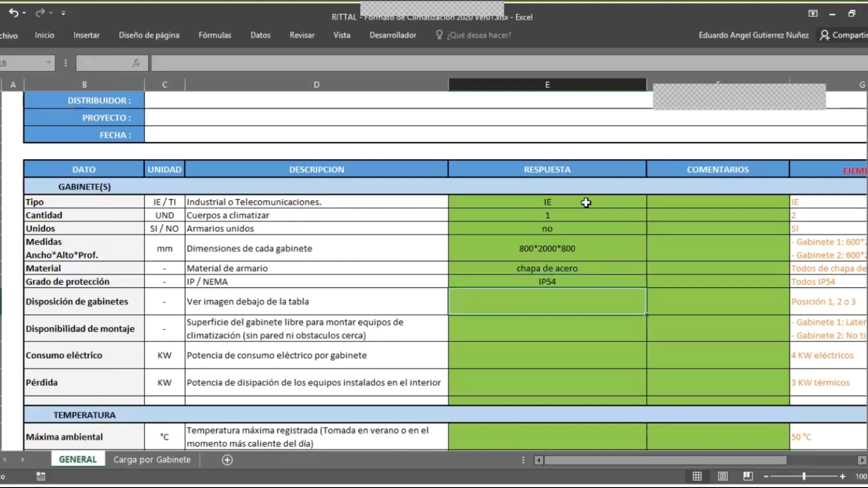
Consult the cabinet layout diagrams below the table and enter 1 as the cabinet arrangement.
scroll(586, 202, "down", 7)
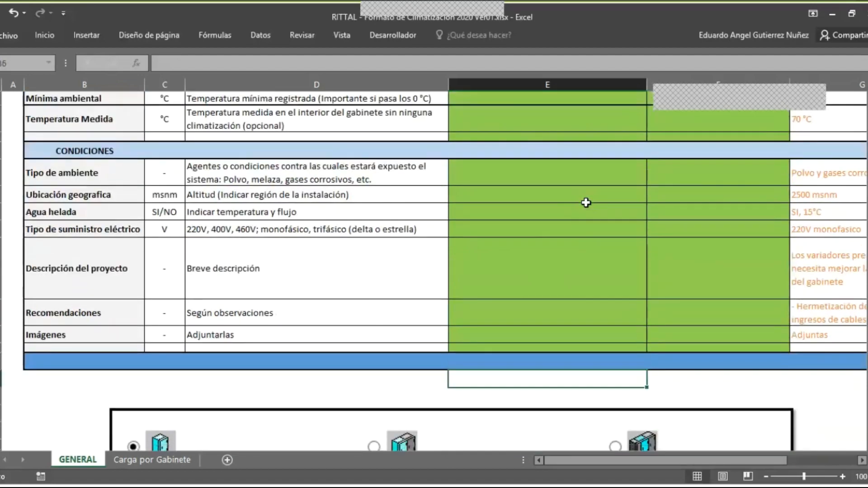
scroll(586, 202, "down", 2)
scroll(586, 202, "down", 1)
scroll(586, 203, "down", 1)
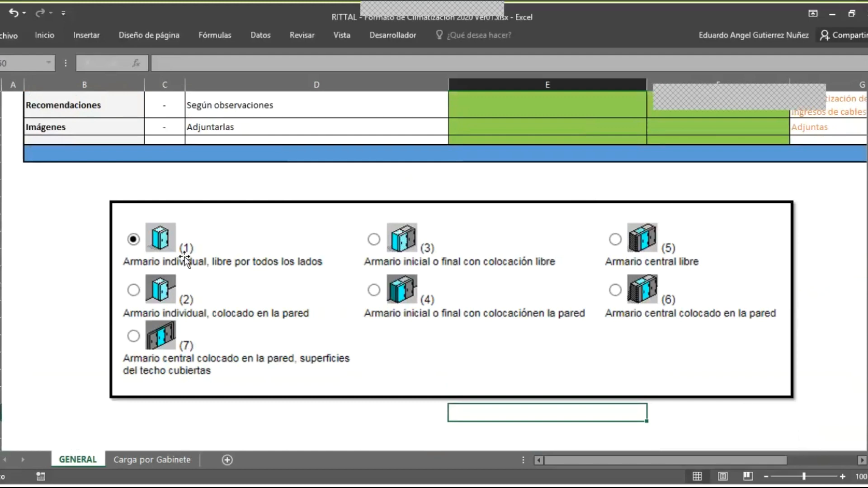
left_click(133, 239)
left_click_drag(865, 363, 865, 240)
left_click(542, 177)
type("1")
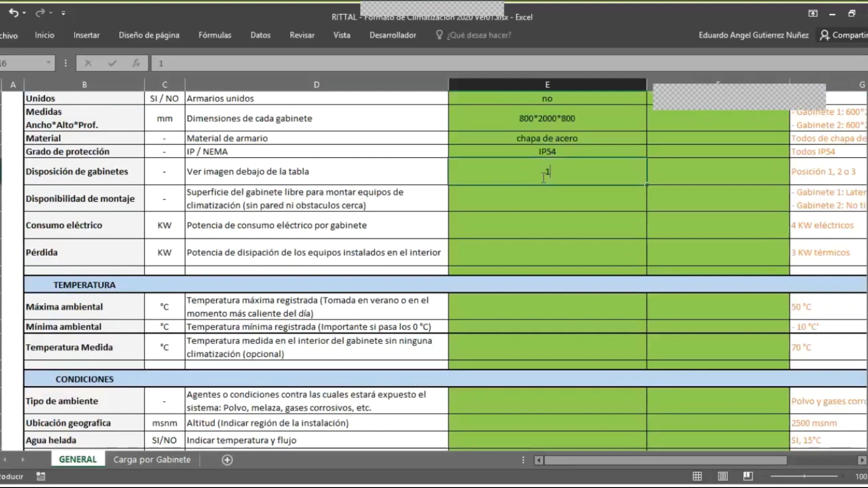
key("Return")
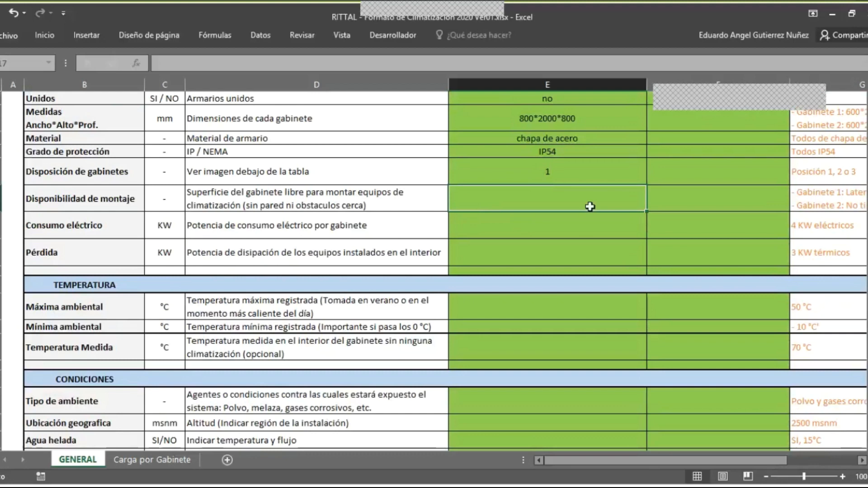
Enter cualquiera as the response for mounting availability.
type("cualquiera")
key("Left")
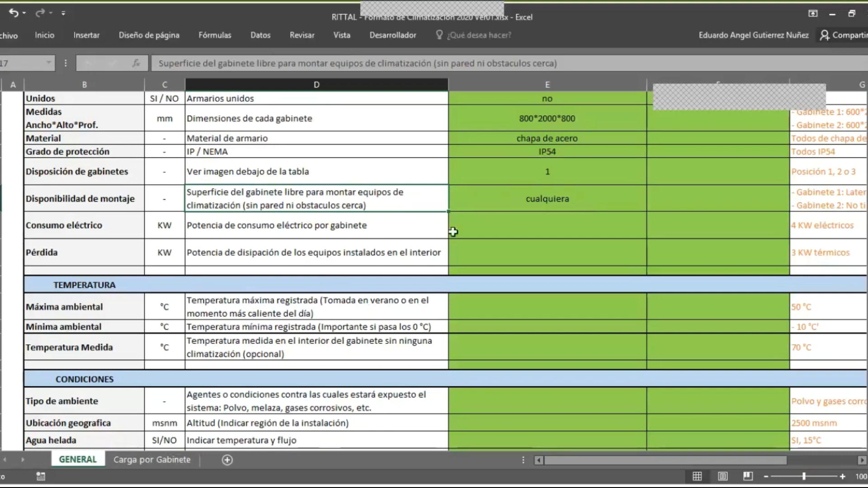
Review the electrical consumption and heat loss rows of the cabinet section.
key("Down")
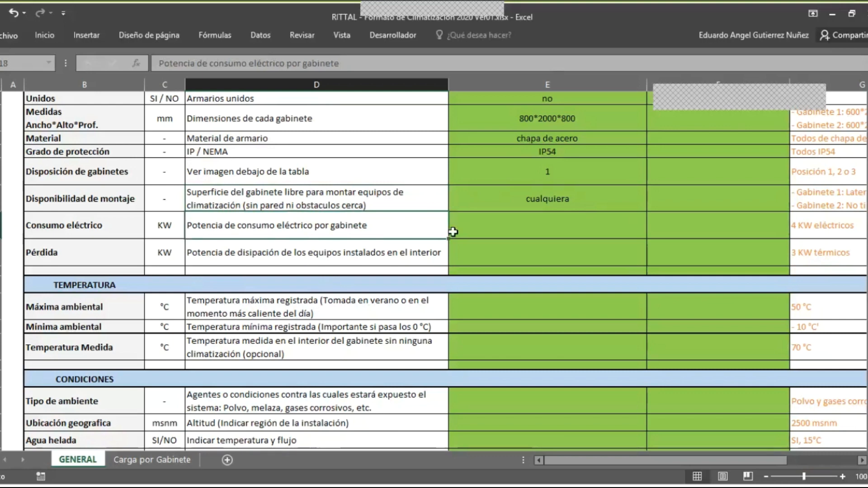
key("Left")
key("Left")
key("Down")
key("Up")
key("Right")
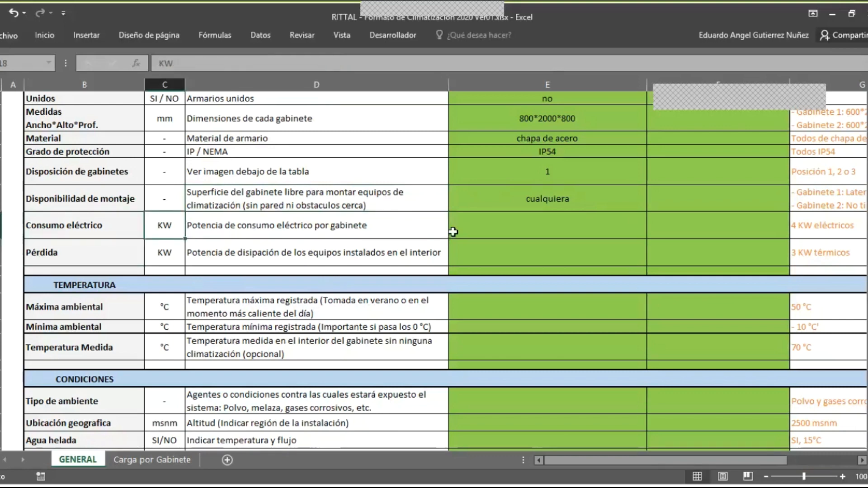
key("Down")
key("Left")
key("Right")
key("Right")
key("Right")
key("Right")
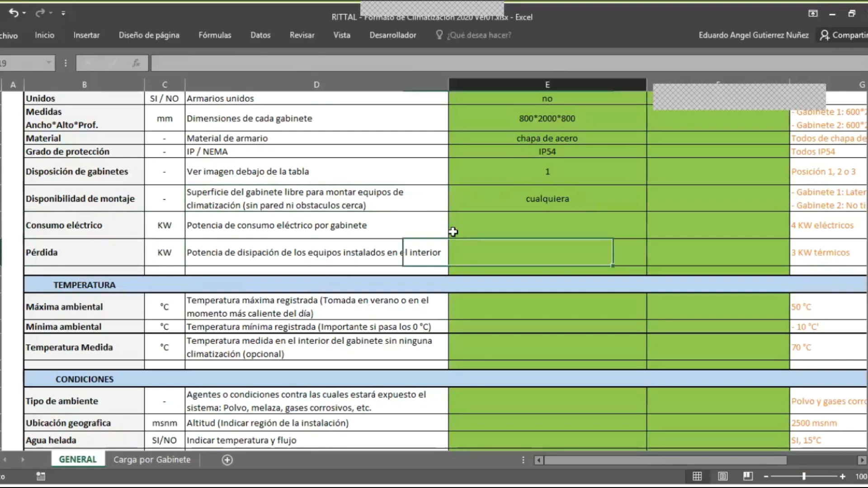
key("Left")
Enter 30 as the maximum ambient temperature response.
key("Down")
key("Down")
key("Down")
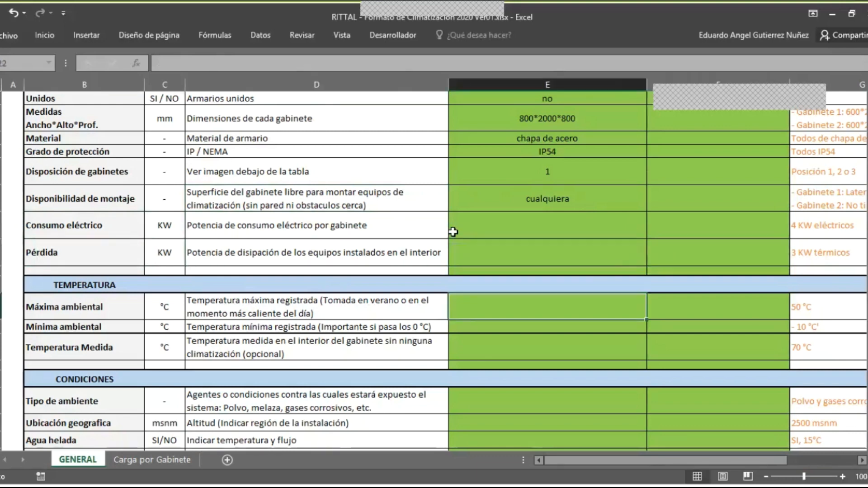
key("Left")
key("Left")
key("Left")
key("Right")
key("Right")
key("Right")
type("30")
key("Return")
Enter 15 as the minimum ambient temperature and 25 as the measured temperature inside the cabinet.
key("Up")
key("Down")
type("20")
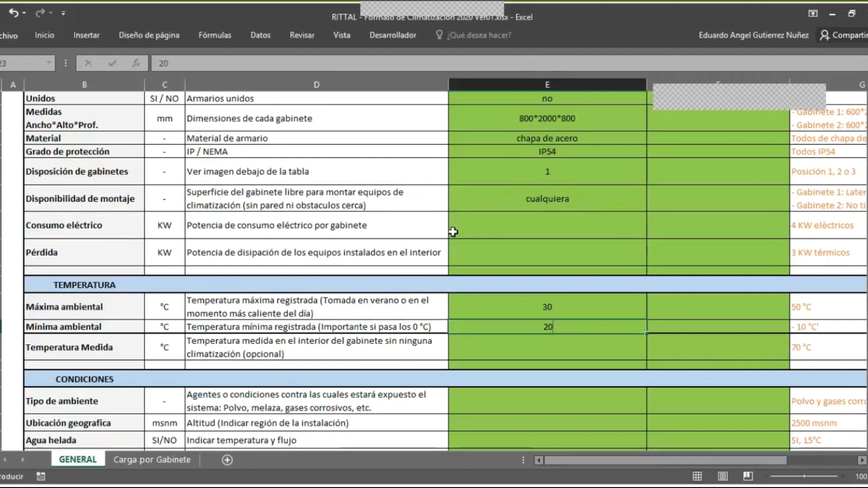
key("BackSpace")
key("BackSpace")
type("15")
key("Return")
key("Left")
key("Right")
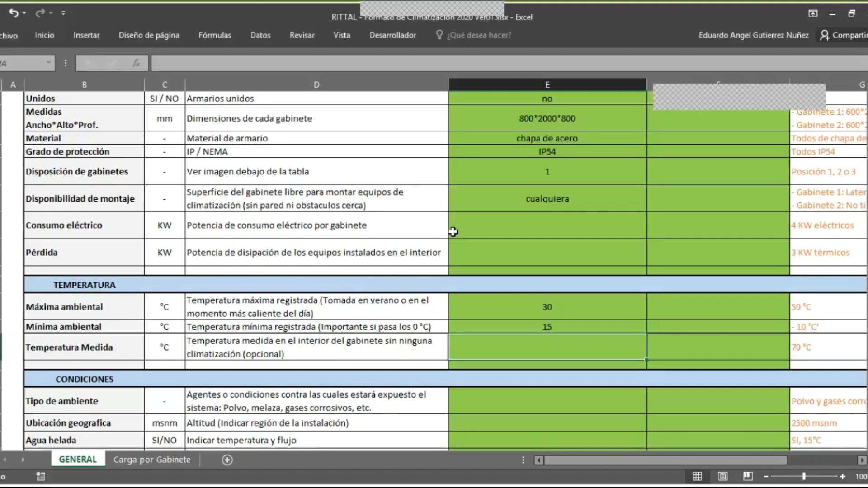
type("25")
key("Return")
key("Return")
In the conditions section, enter limpio as the environment type and costa as the geographic location.
scroll(453, 232, "down", 2)
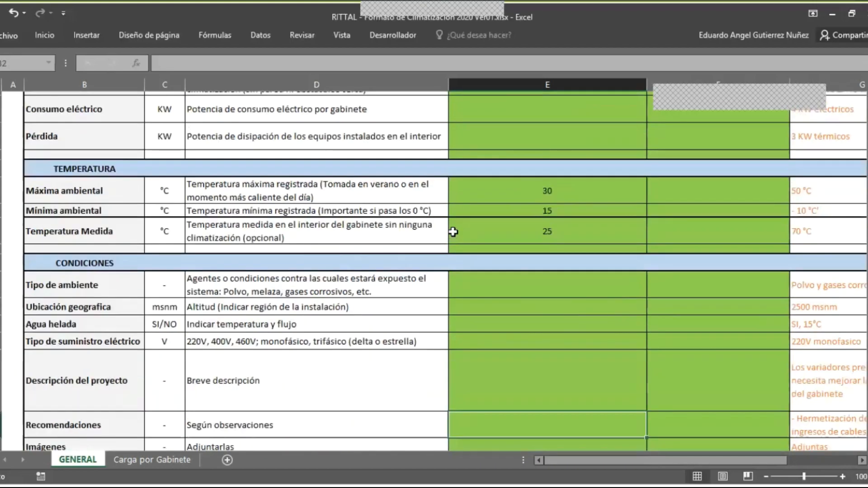
key("Up")
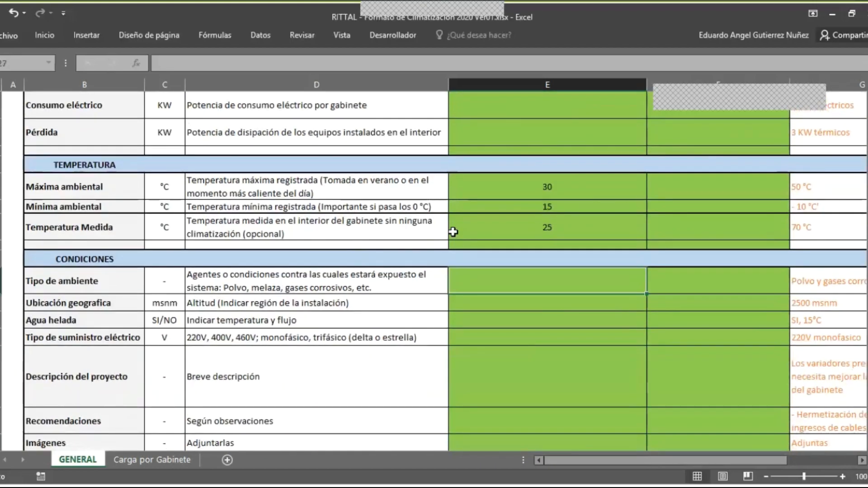
type("limpio")
key("Return")
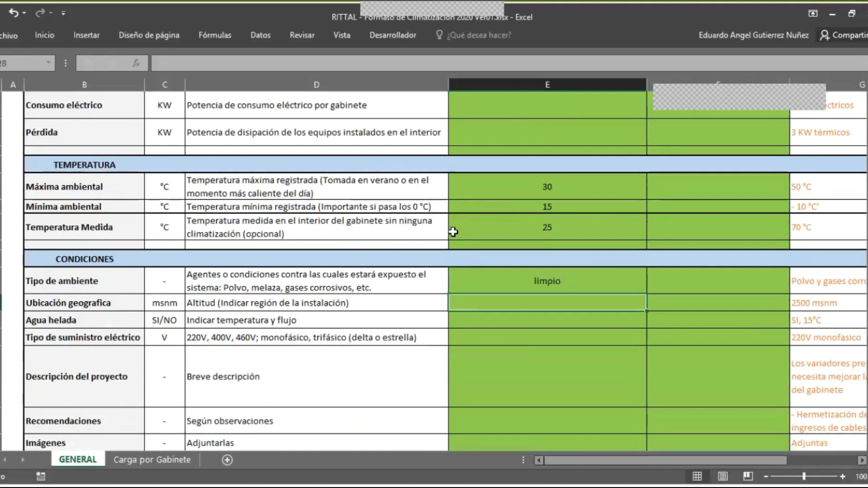
type("co")
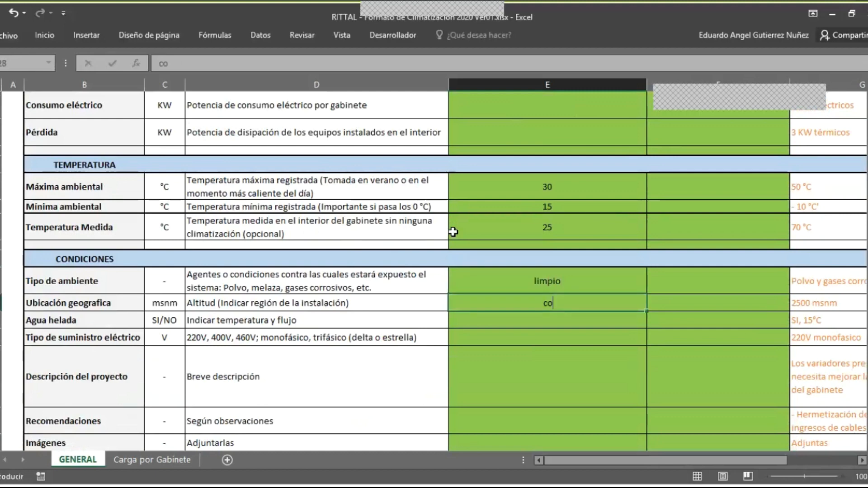
type("sta")
key("Return")
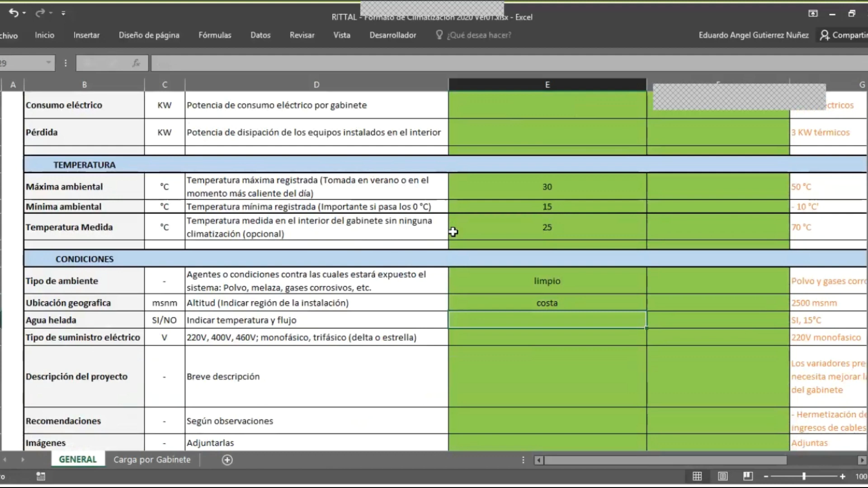
Answer no for chilled water and enter 460V as the electrical supply type.
key("Left")
key("Right")
key("Left")
key("Left")
key("Right")
key("Right")
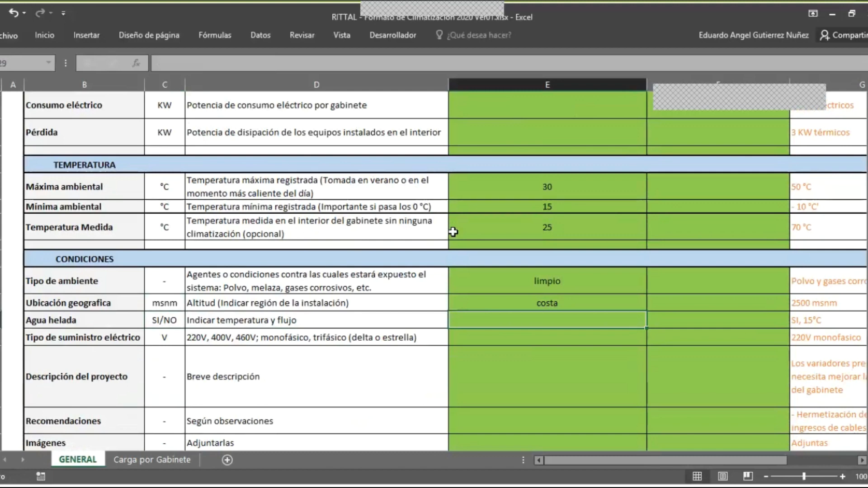
type("no")
key("Return")
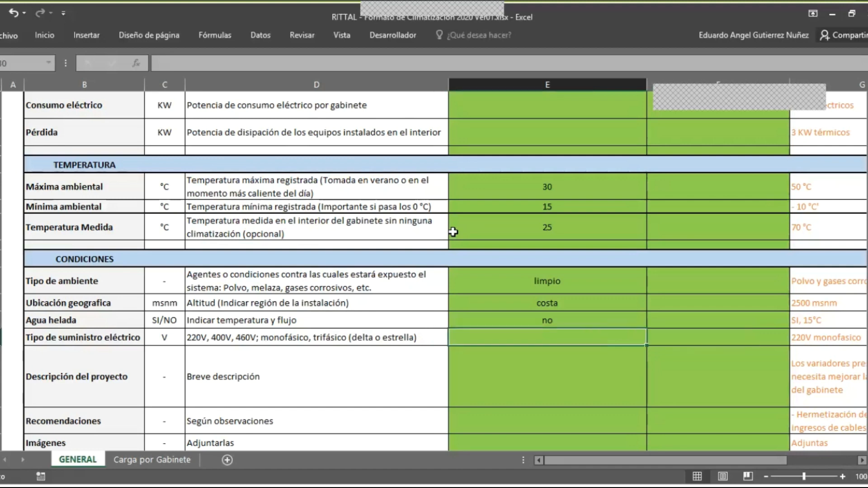
type("460V")
key("Return")
Review the project description, recommendations and images rows of the conditions section.
key("Left")
key("Right")
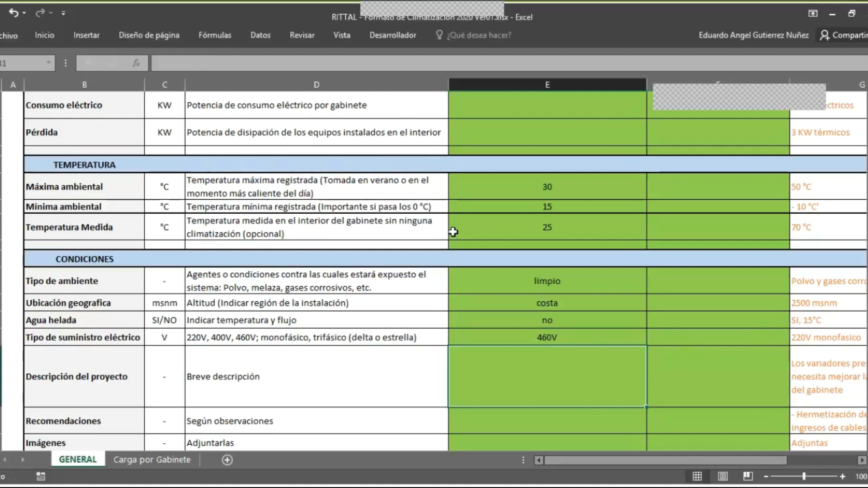
left_click_drag(867, 265, 867, 290)
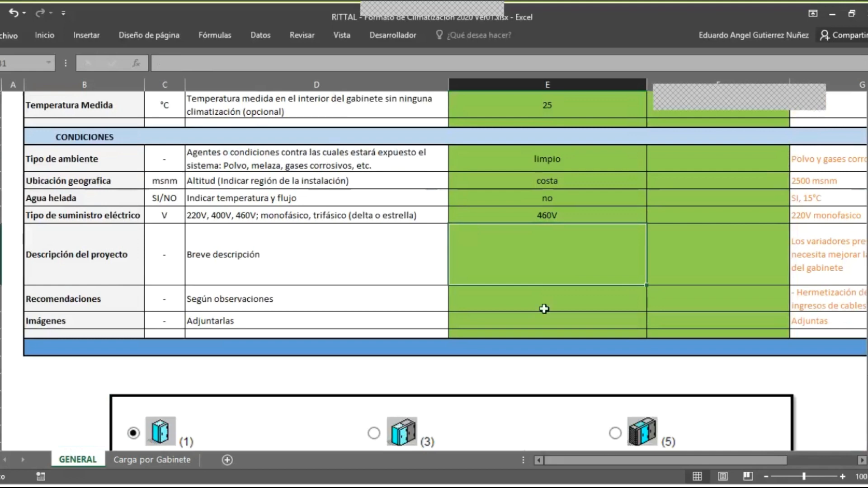
left_click(532, 299)
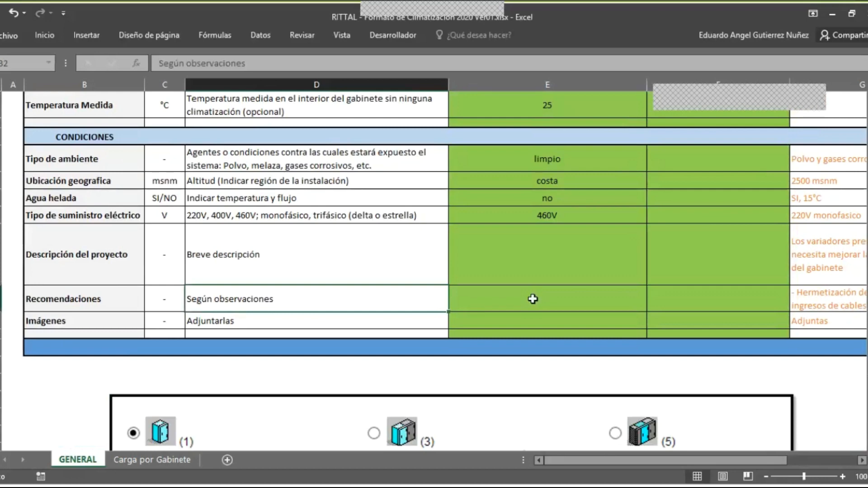
key("Left")
key("Down")
key("Right")
key("Right")
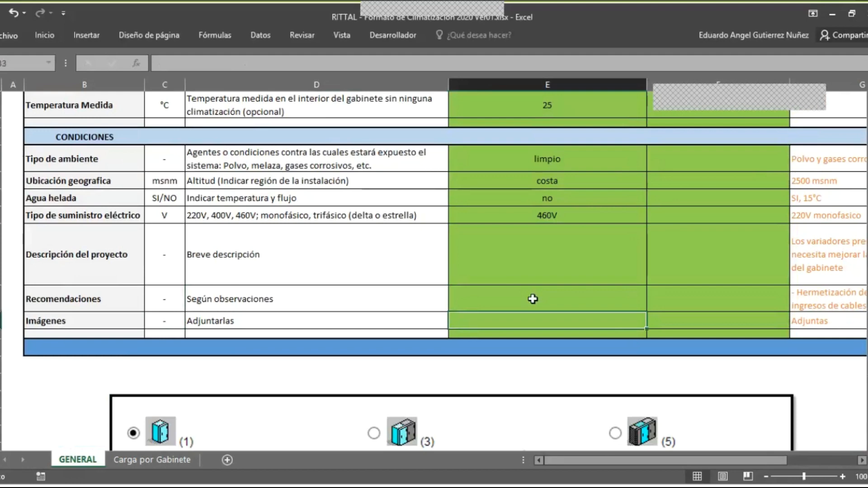
key("Down")
key("Down")
key("Down")
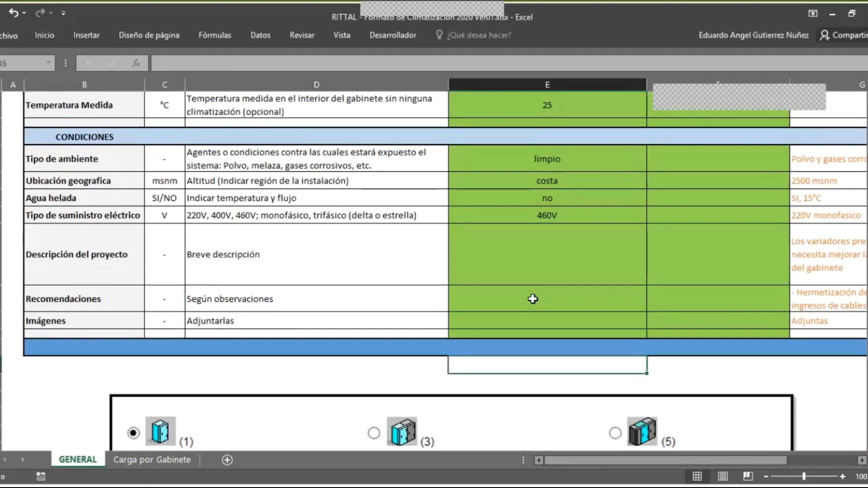
Go back up the form to the cabinet section and examine the rows through to the heat loss response.
key("Up")
key("Up")
key("Up")
key("Up")
key("Up")
key("Up")
key("Up")
key("Up")
key("Up")
key("Up")
key("Up")
key("Up")
key("Up")
key("Up")
key("Up")
key("Up")
key("Up")
key("Up")
key("Up")
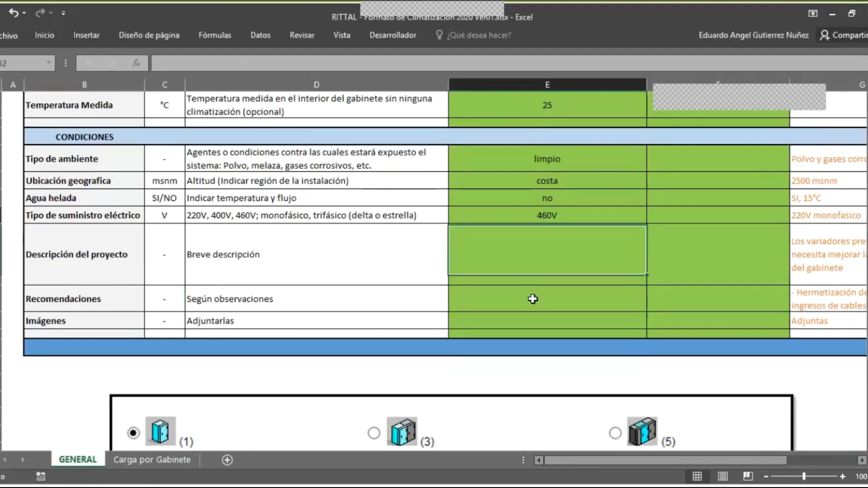
key("Up")
key("Up")
key("Up")
key("Up")
key("Down")
key("Down")
key("Down")
key("Down")
key("Down")
key("Down")
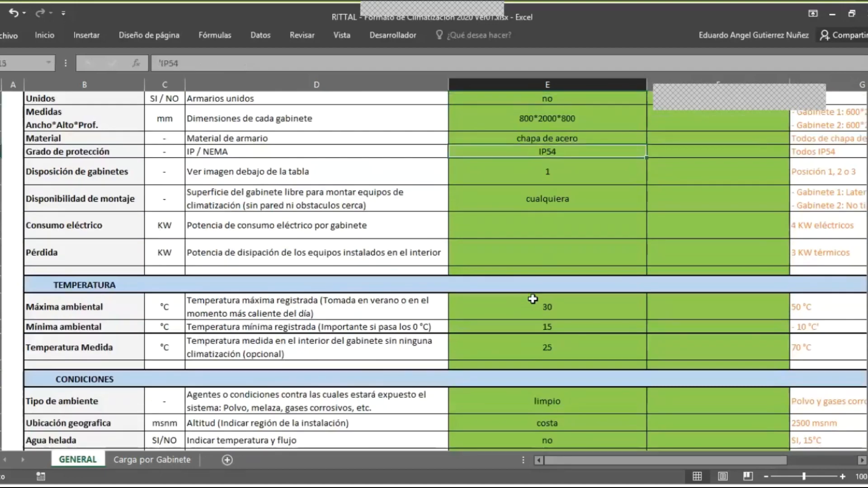
key("Left")
key("Left")
key("Left")
key("Down")
key("Right")
key("Right")
key("Left")
key("Left")
key("Right")
key("Right")
key("Right")
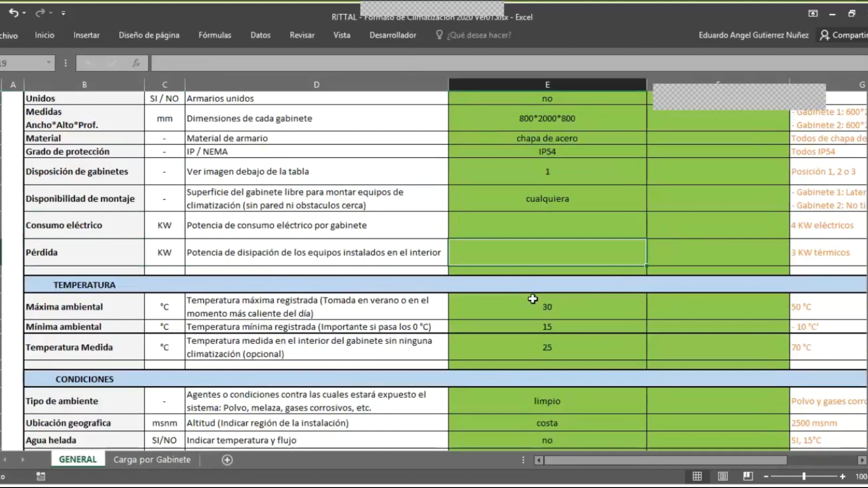
In the Carga por Gabinete sheet, enter quantity 1 and description variador for item 1 of Gabinete 1.
left_click(161, 459)
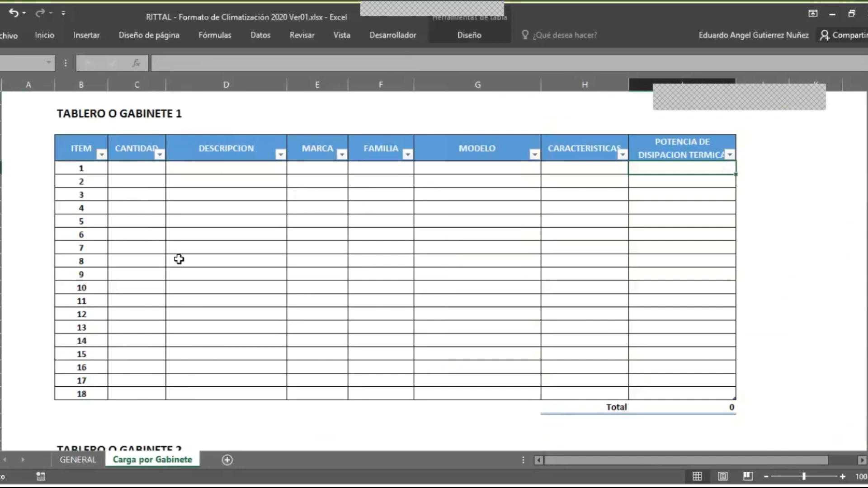
left_click(143, 167)
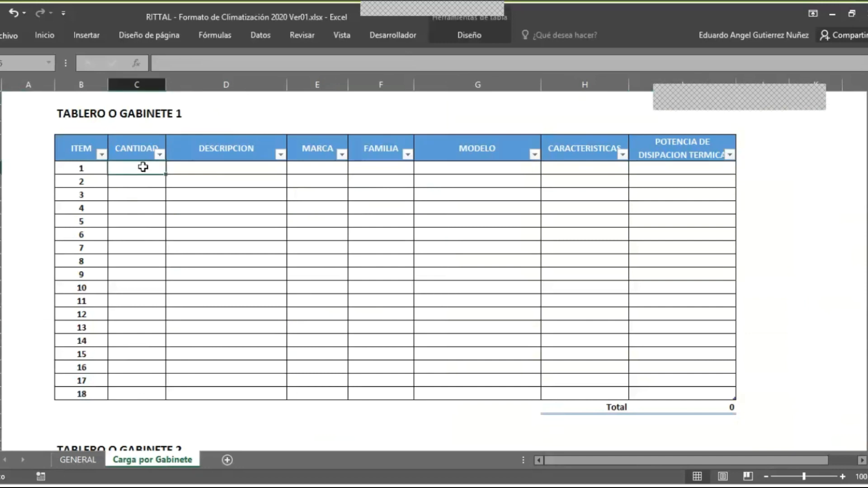
key("Page_Down")
key("Page_Down")
key("Page_Up")
key("Page_Up")
type("1")
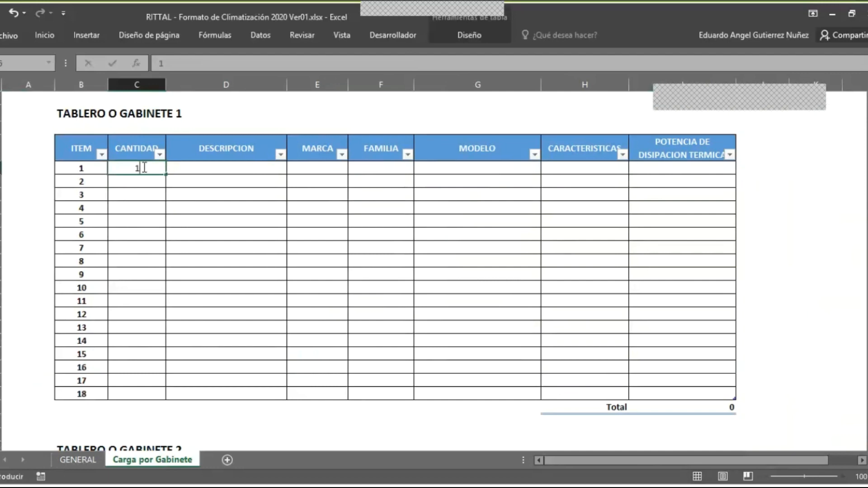
key("Tab")
type("variador")
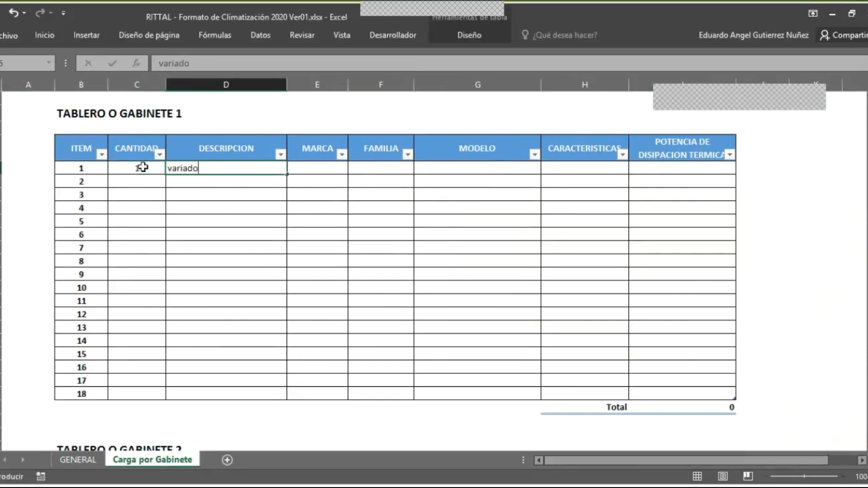
Fill in item 1's brand as cualquiera and its family as familia.
key("Tab")
type("cul")
key("BackSpace")
type("alquiera")
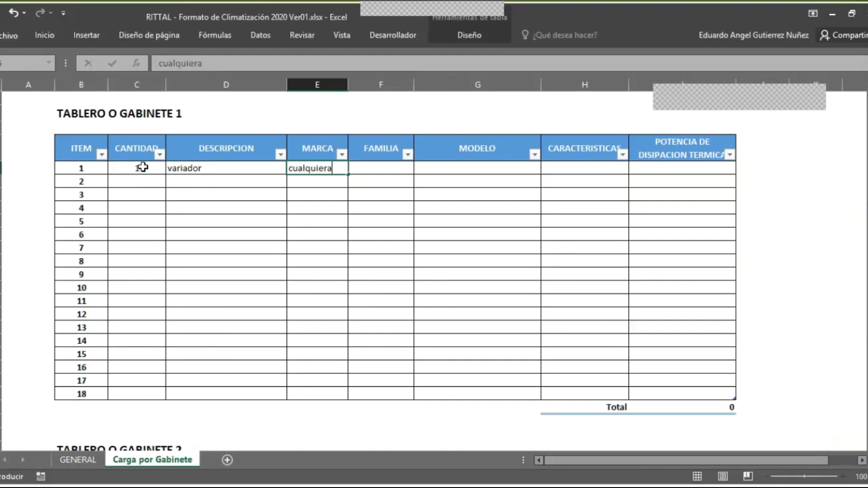
key("Tab")
type("familia")
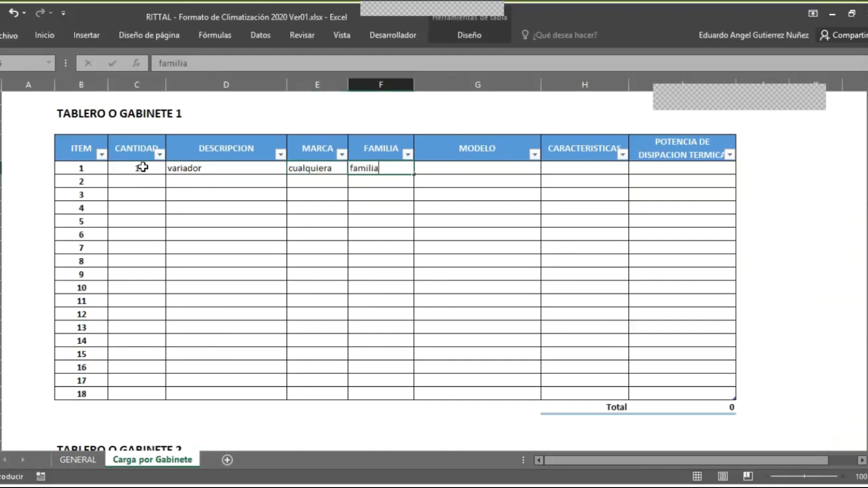
Enter modelo 1 as item 1's model and 10000 as its characteristics value.
key("Tab")
type("mol")
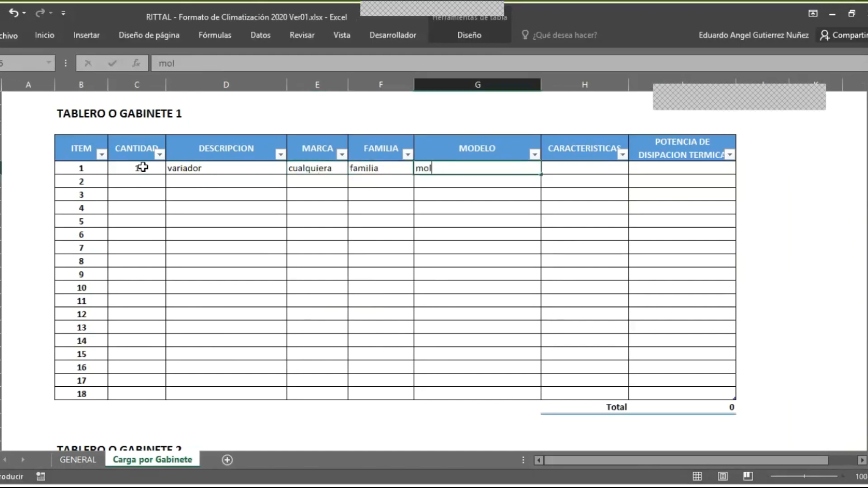
key("BackSpace")
type("delo1")
key("BackSpace")
type("1")
key("Return")
key("Up")
key("Right")
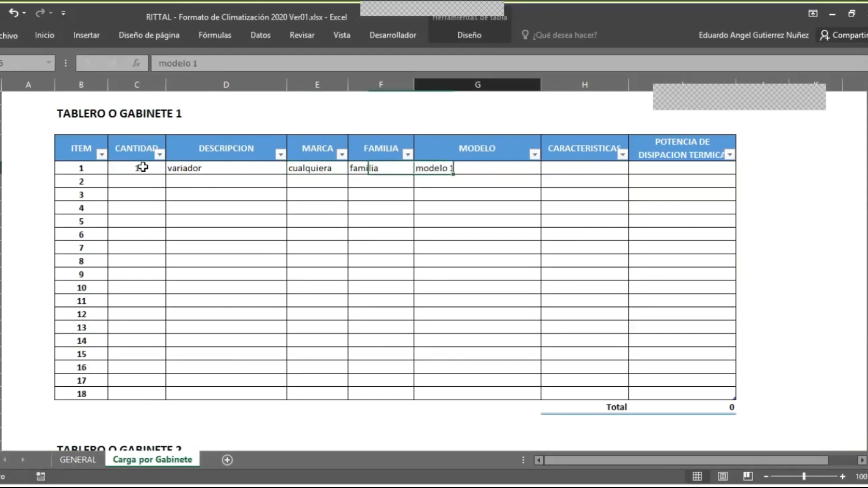
key("Right")
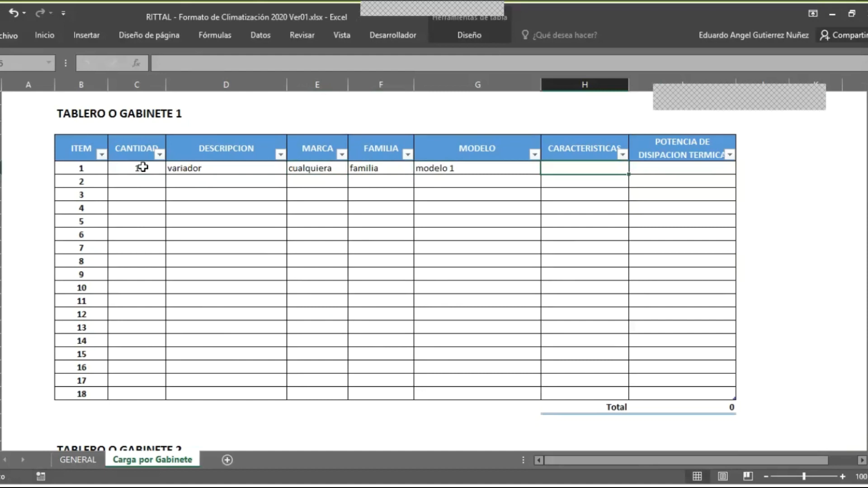
type("1")
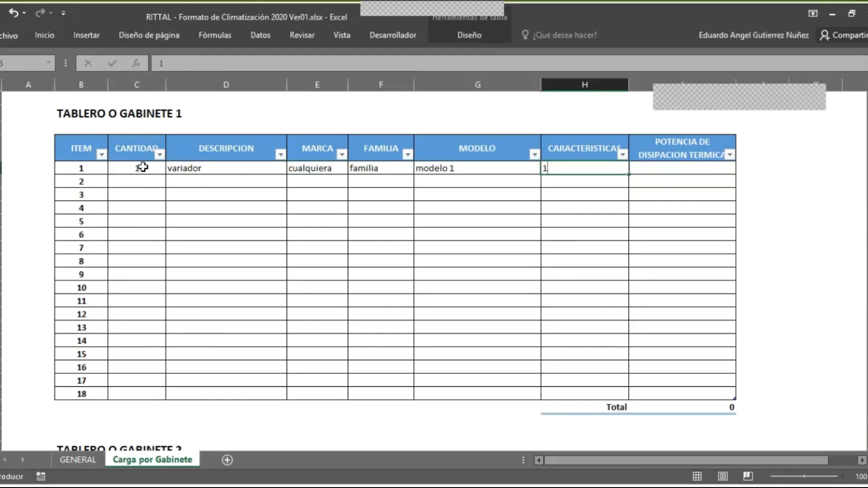
type("0000")
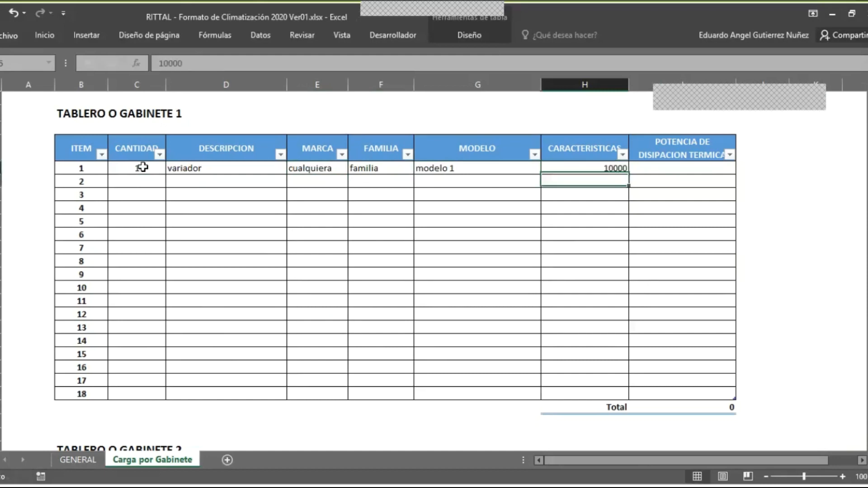
Calculate item 1's thermal dissipation power with a formula multiplying its characteristics value by .05.
key("Tab")
type("=")
key("Left")
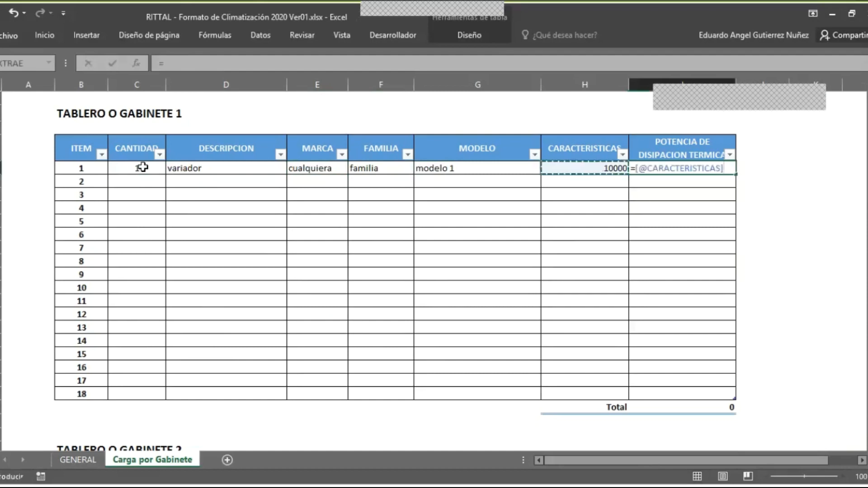
type("*.05")
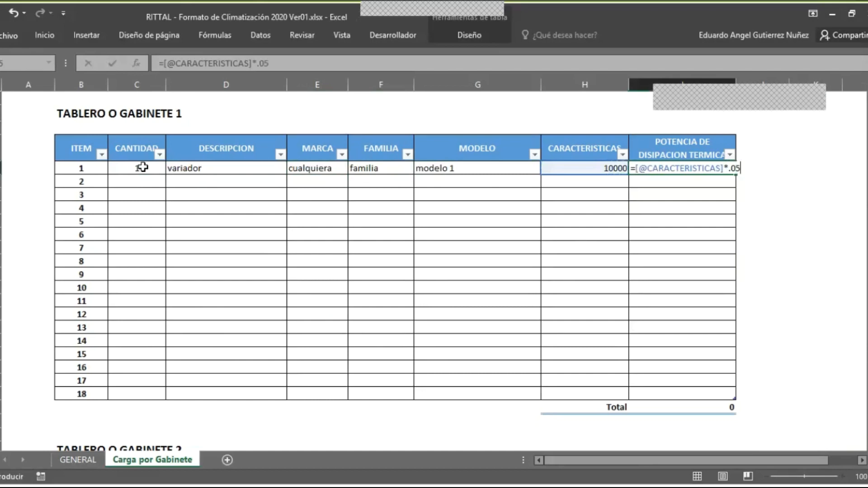
key("Return")
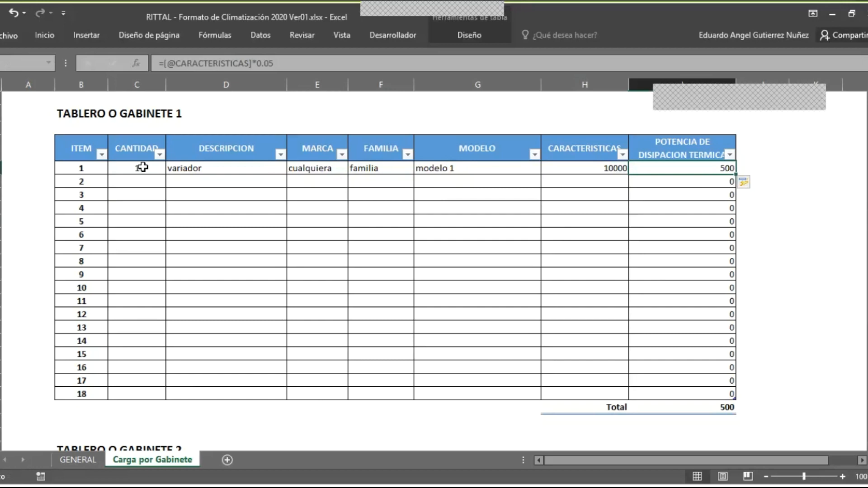
Review the variador row's entries from the quantity through to the thermal dissipation power.
key("Left")
key("Right")
key("Left")
key("Up")
key("Down")
key("Left")
key("Left")
key("Left")
key("Left")
key("Left")
key("Left")
key("Right")
key("Right")
key("Right")
key("Right")
key("Right")
key("Right")
key("Left")
key("Left")
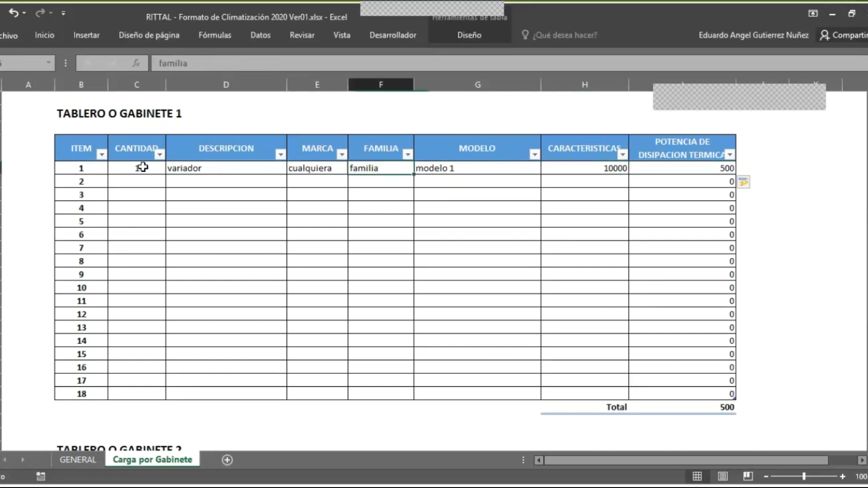
key("Right")
key("Right")
key("Right")
key("Left")
key("Up")
key("Right")
key("Down")
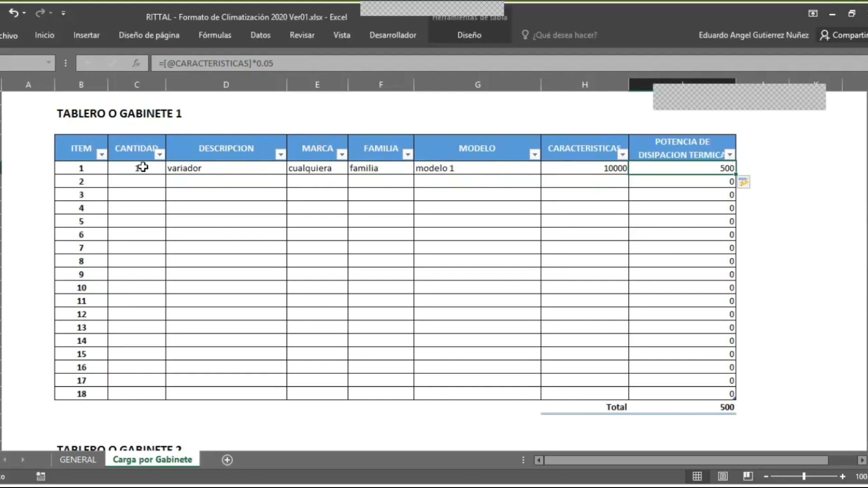
Add item 2 to the Gabinete 1 table with quantity 3 and description interruptores.
key("Down")
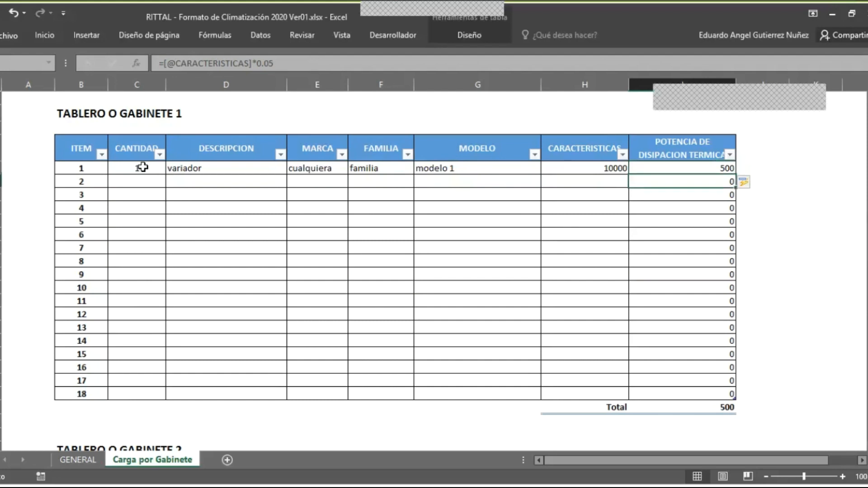
key("Left")
key("Left")
key("Left")
key("Left")
key("Left")
key("Left")
type("3")
key("Tab")
type("interruptores")
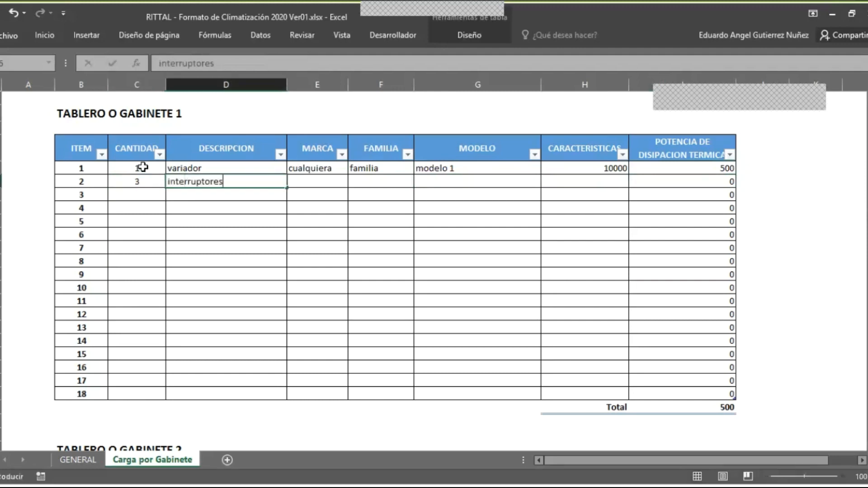
Set the thermal dissipation power of the interruptores row to 10.
key("Tab")
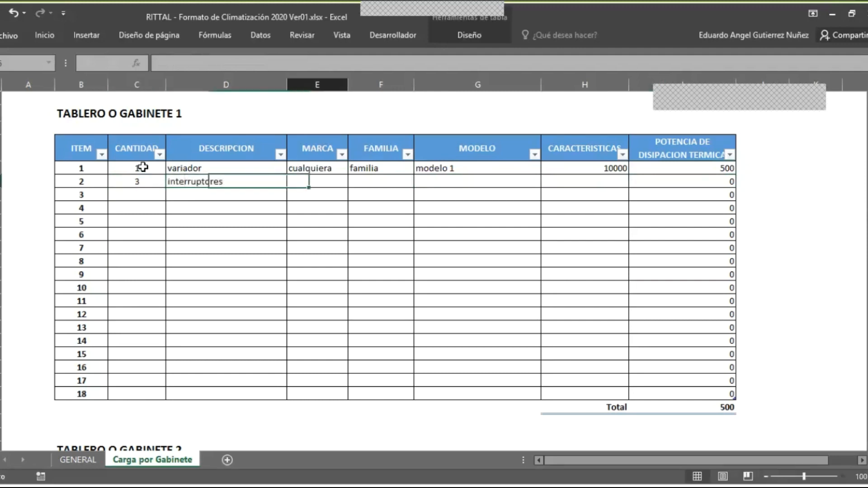
key("Tab")
key("Tab")
key("Tab")
key("Tab")
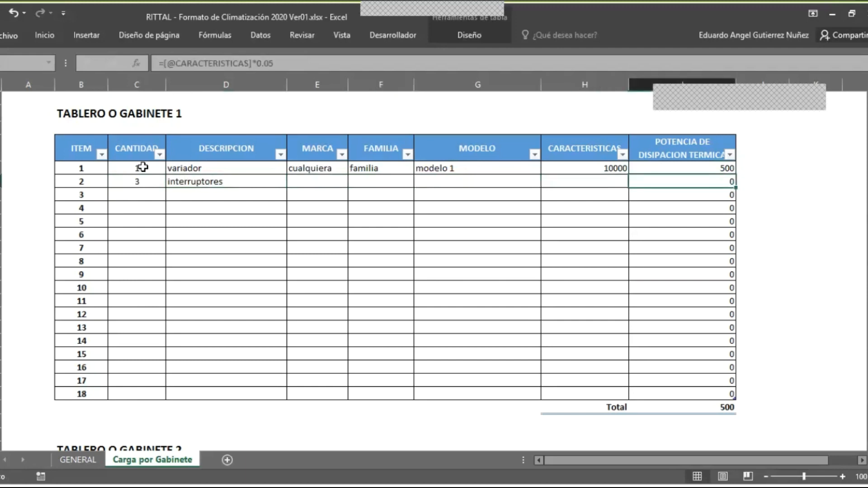
type("10")
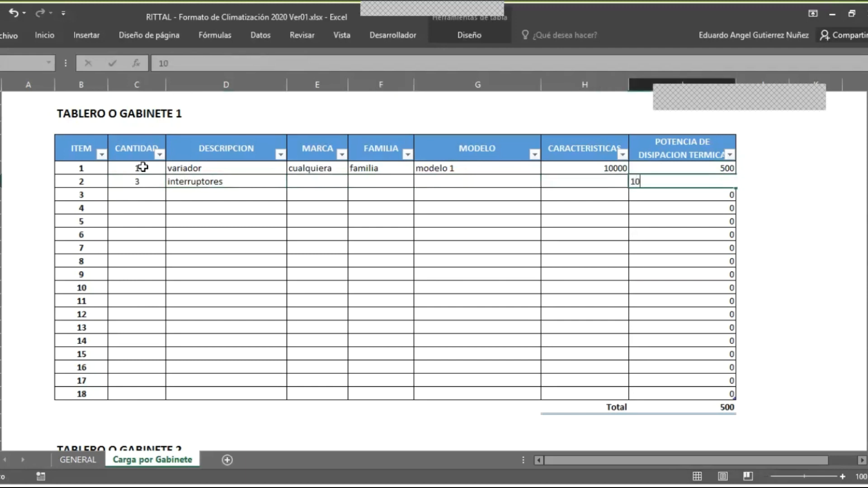
key("Return")
Add item 3 to the Gabinete 1 table with quantity 1 and description transformador.
key("Left")
key("Left")
key("Left")
key("Left")
key("Left")
key("Left")
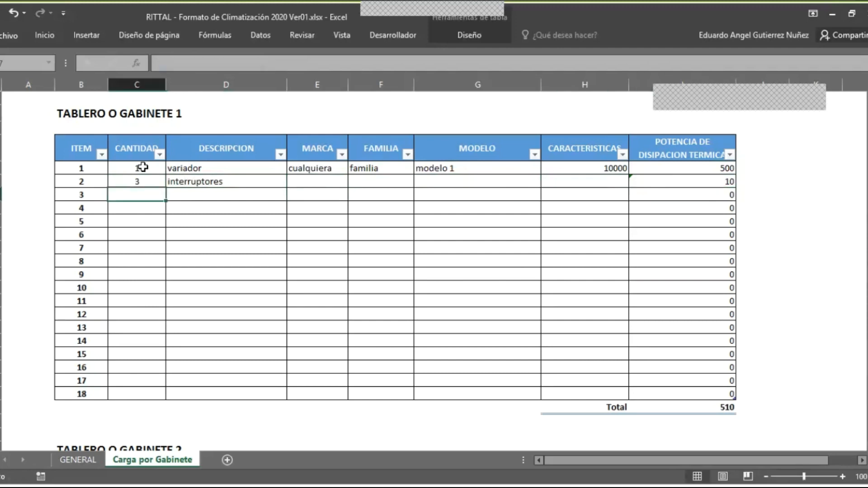
type("1")
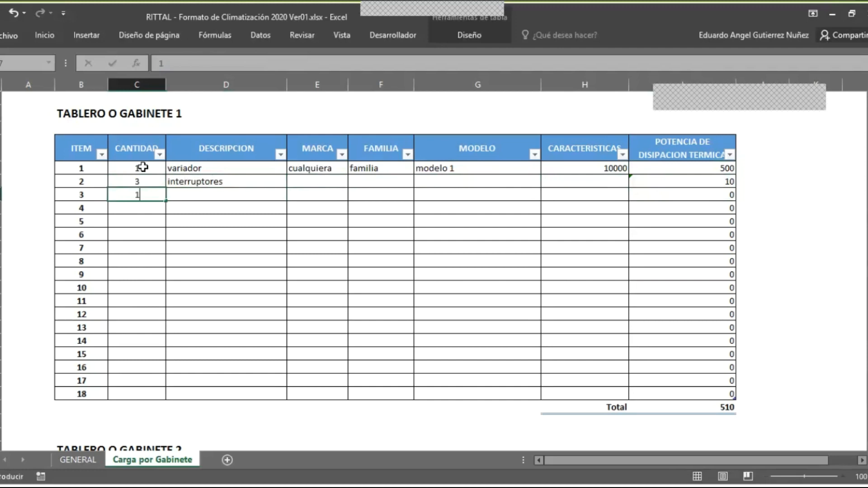
key("Tab")
type("transformador")
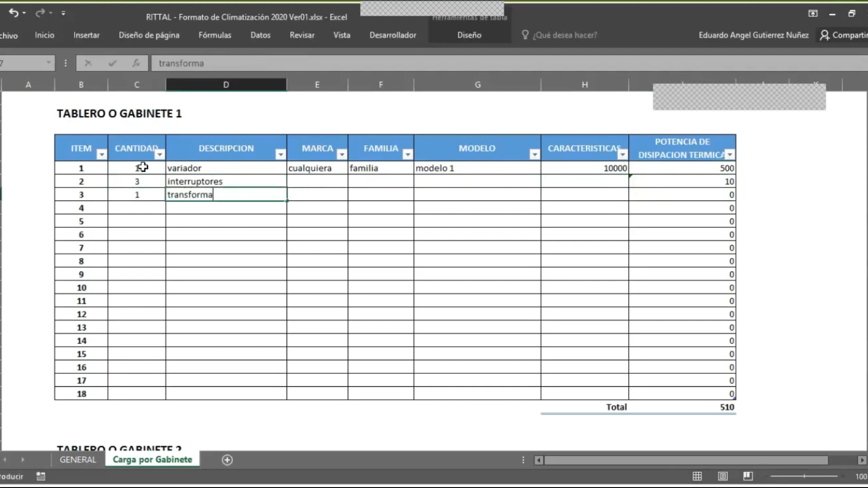
Set the thermal dissipation power of the transformador row to 50.
key("Tab")
key("Tab")
key("Tab")
key("Tab")
key("Tab")
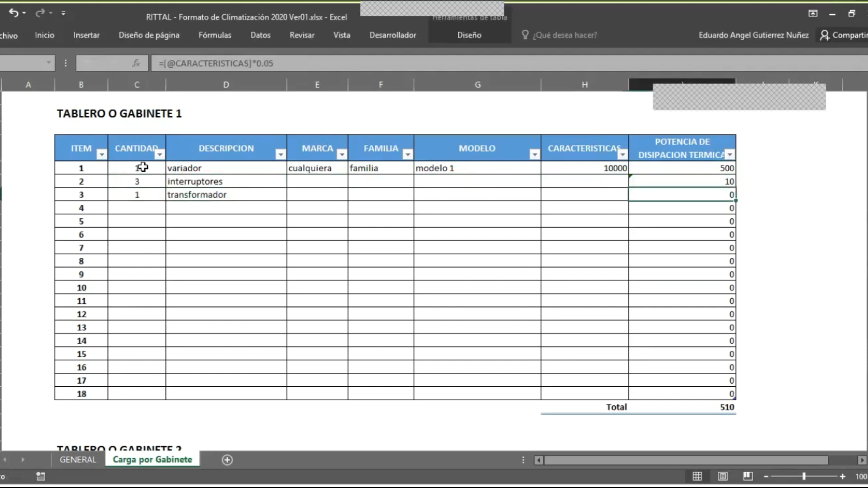
type("50")
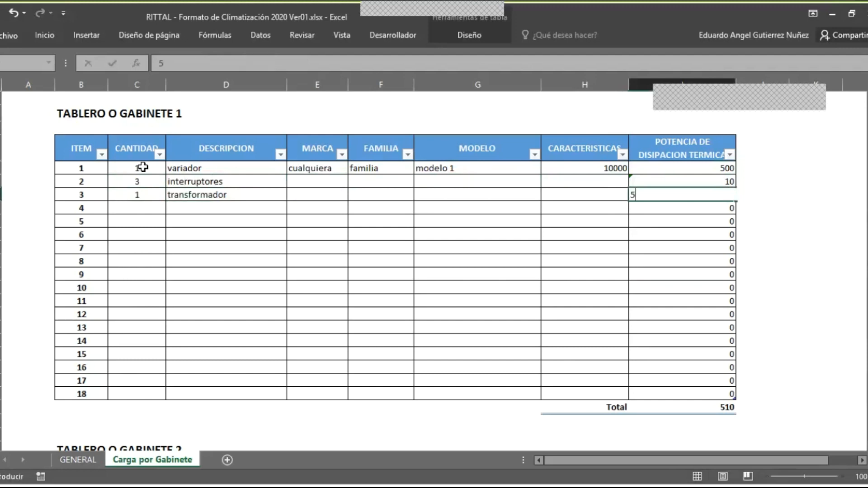
key("Return")
Go down the thermal dissipation column and examine the total for Gabinete 1.
key("Down")
key("Down")
key("Down")
key("Down")
key("Down")
key("Down")
key("Down")
key("Down")
key("Down")
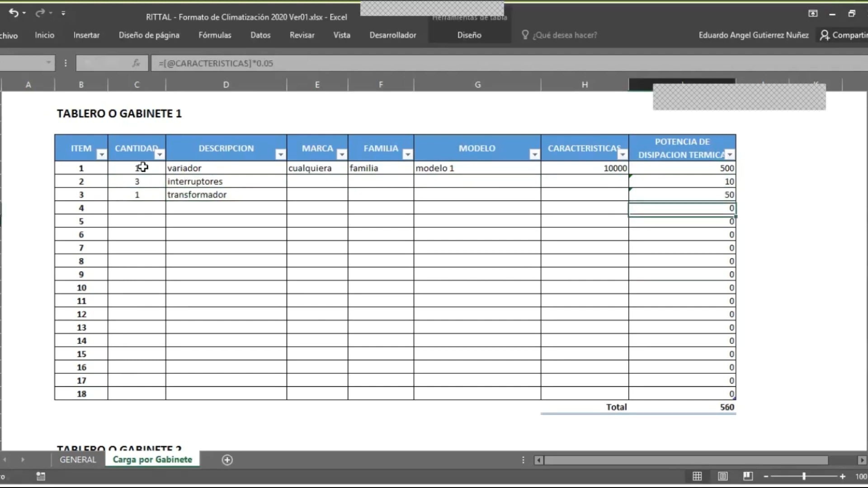
key("Down")
key("Down")
key("Down")
key("Down")
key("Down")
key("Down")
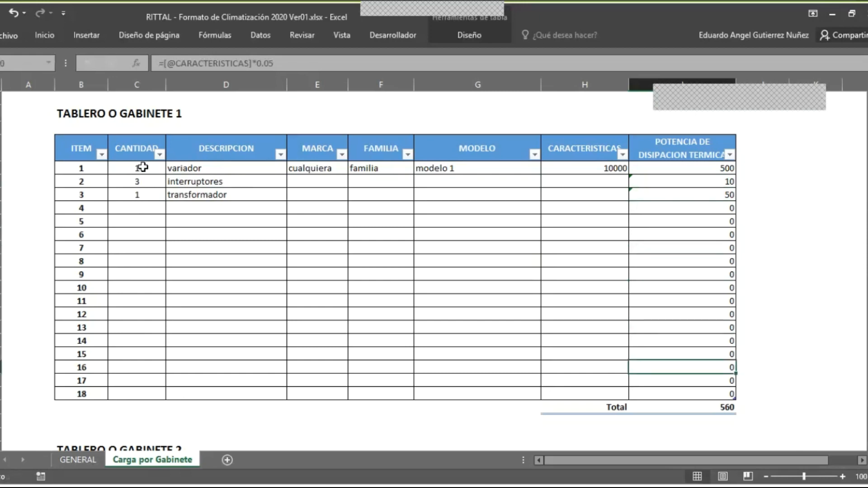
key("Up")
key("Down")
key("Up")
key("Down")
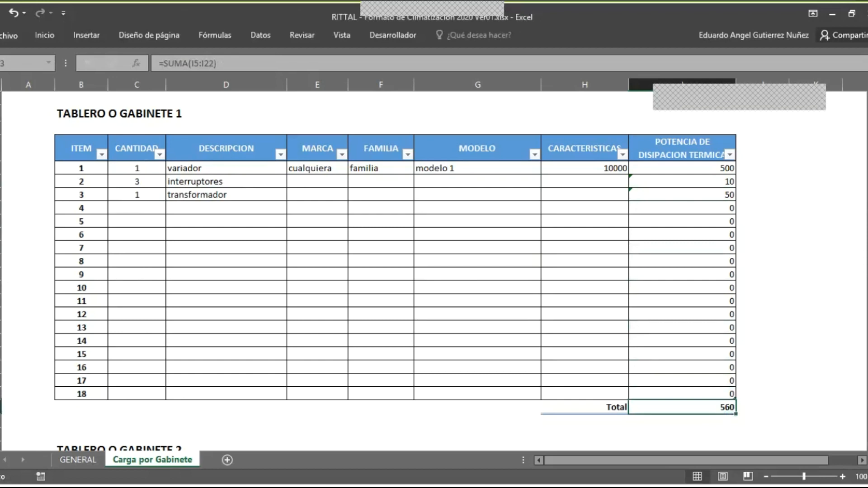
Return to the GENERAL sheet and enter 560 as the cabinet's heat loss (Pérdida).
left_click(72, 463)
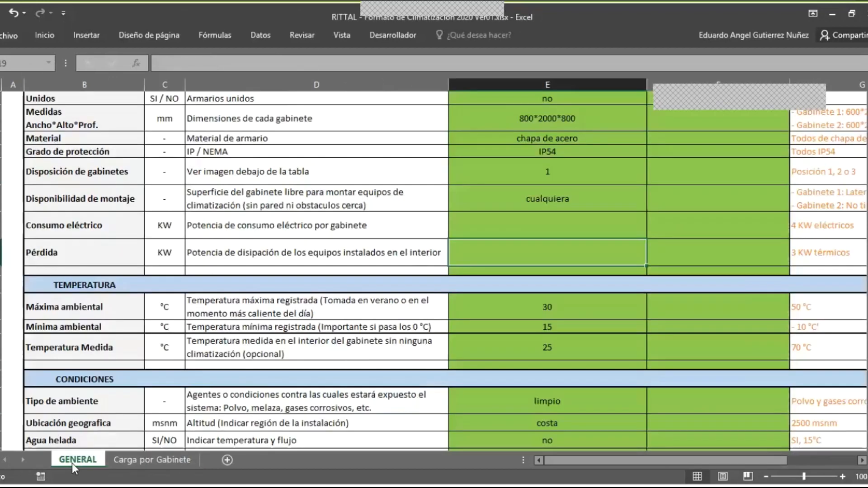
type("560")
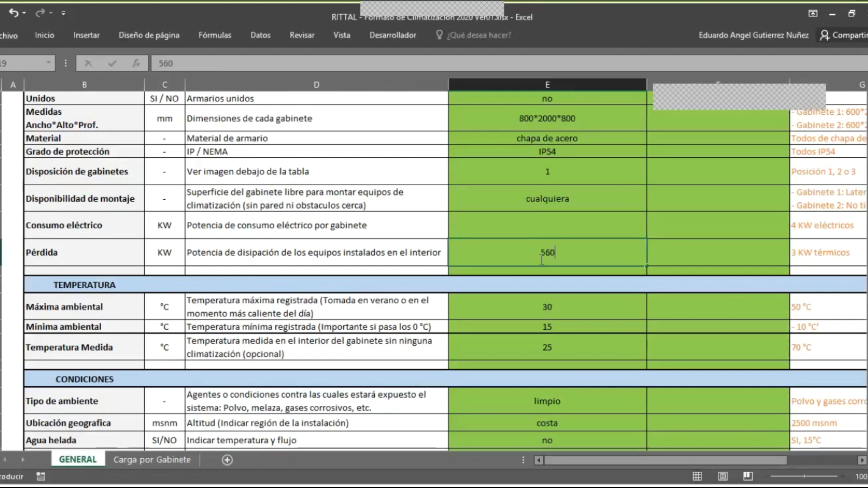
key("Return")
left_click(540, 259)
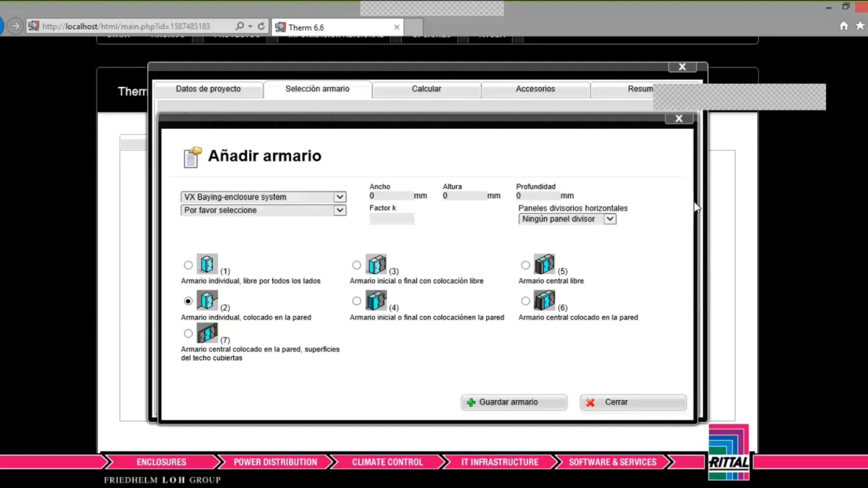
Look through the available enclosure series and the model sizes offered for the VX Baying-enclosure system.
left_click(340, 198)
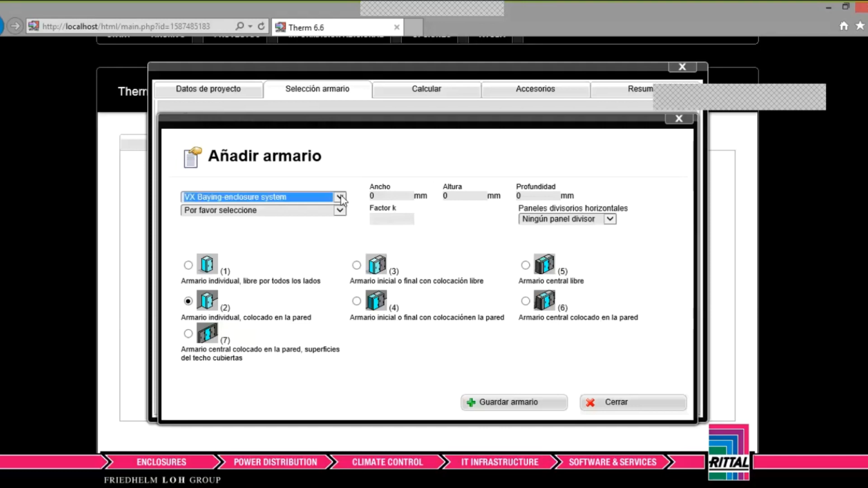
left_click(340, 197)
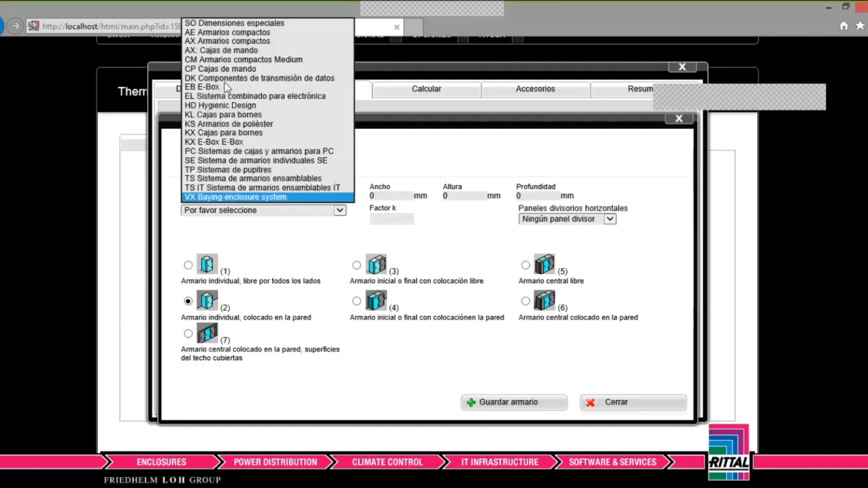
left_click(258, 197)
left_click(341, 211)
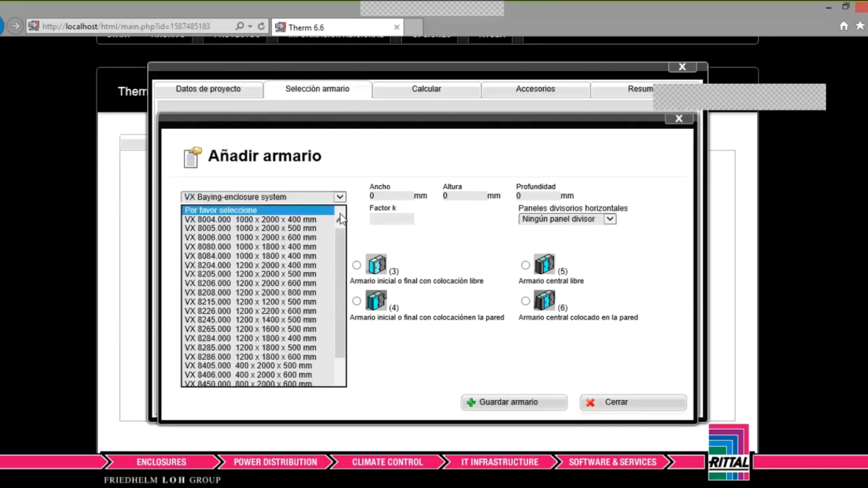
left_click_drag(338, 251, 357, 226)
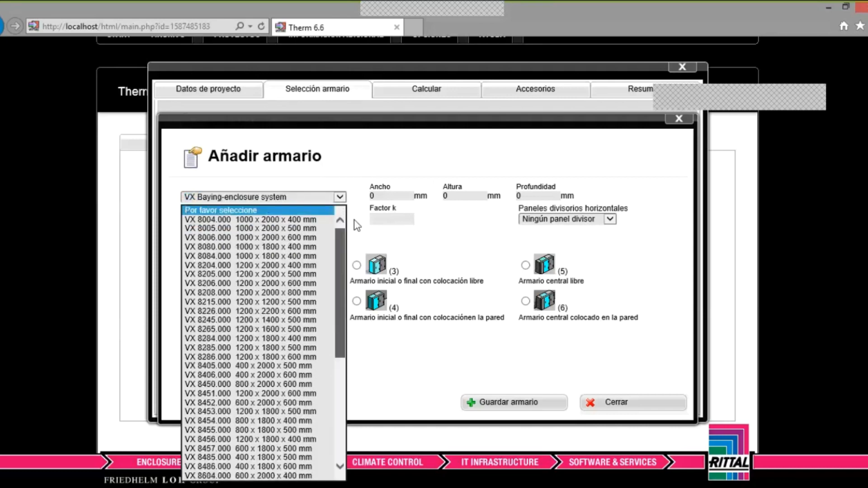
left_click(334, 199)
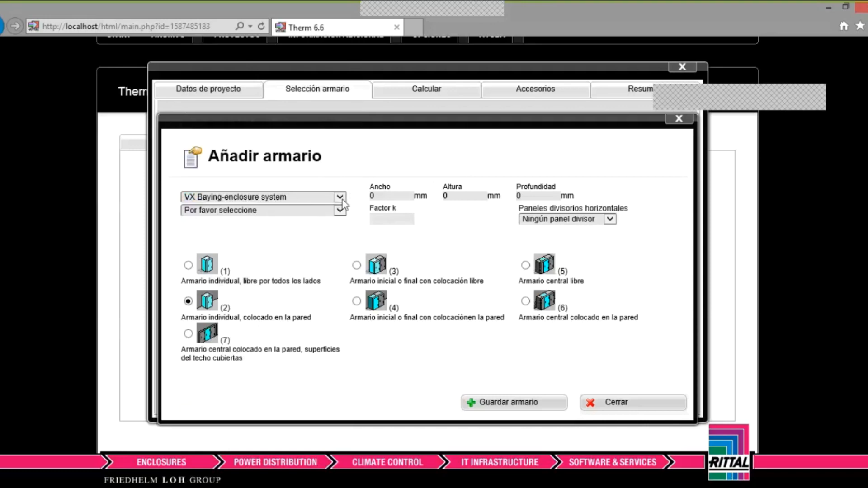
Choose the VX Baying-enclosure system and its model VX 8808.000, 800 x 2000 x 800 mm.
left_click(339, 197)
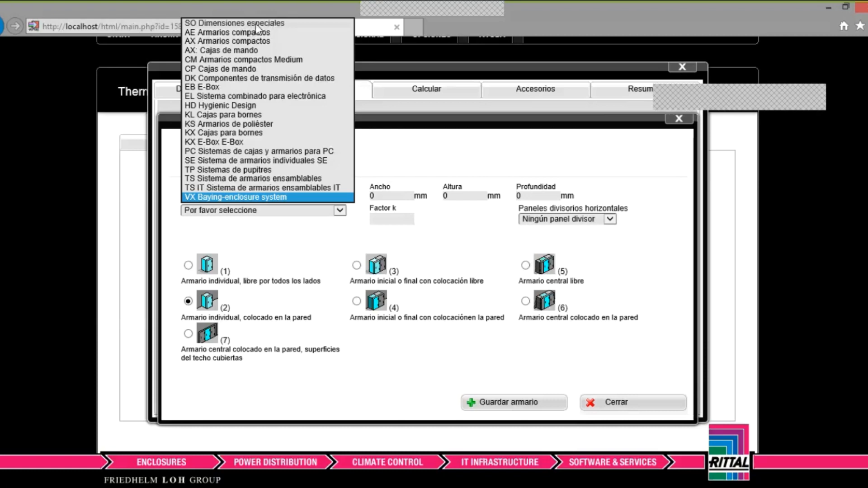
left_click(239, 198)
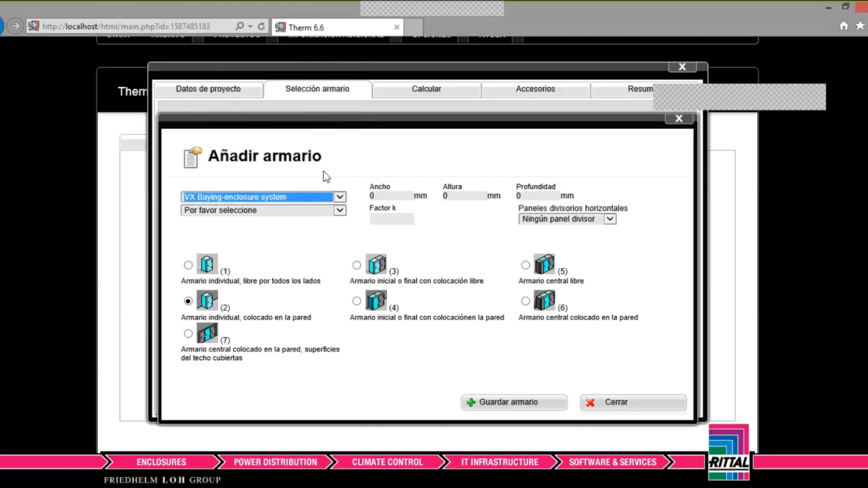
left_click(340, 211)
left_click_drag(341, 246, 339, 357)
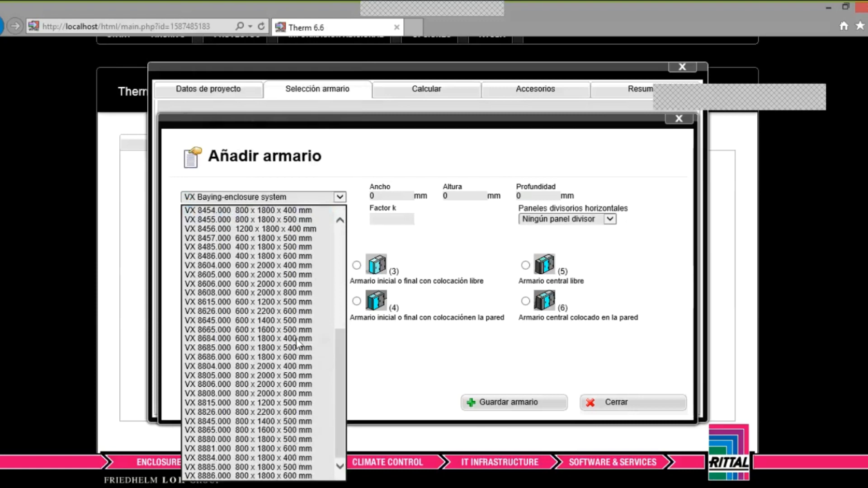
left_click(291, 395)
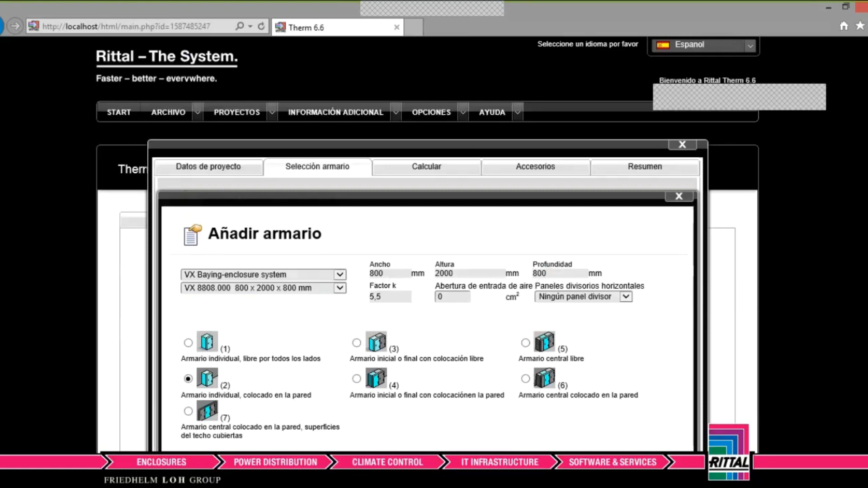
Set the cabinet's placement to individual, free on all sides (1), save the cabinet and agree to add its heat losses.
scroll(776, 221, "down", 3)
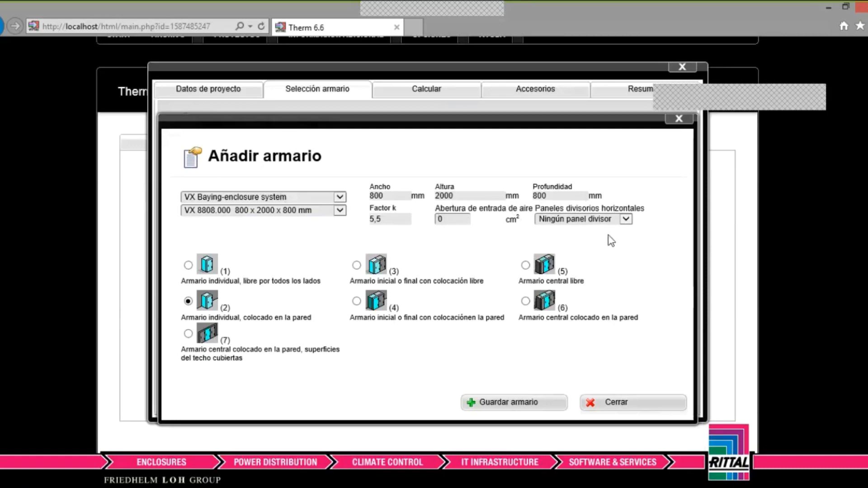
left_click(188, 265)
left_click(510, 403)
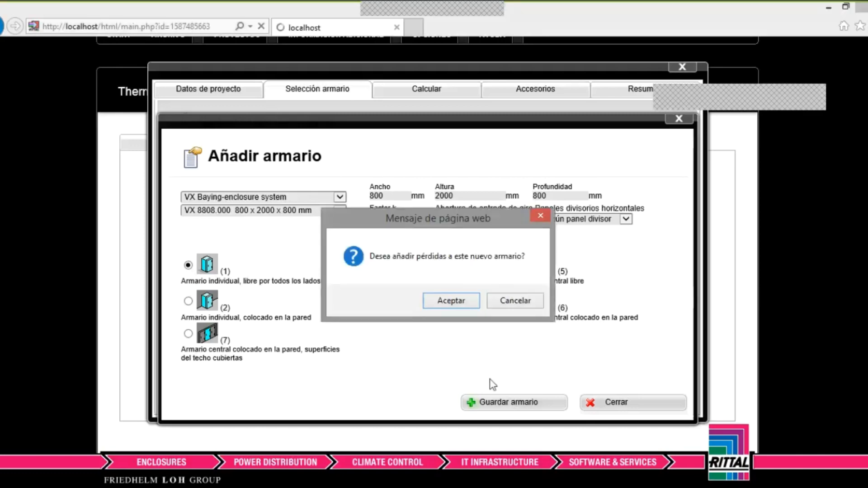
left_click(462, 306)
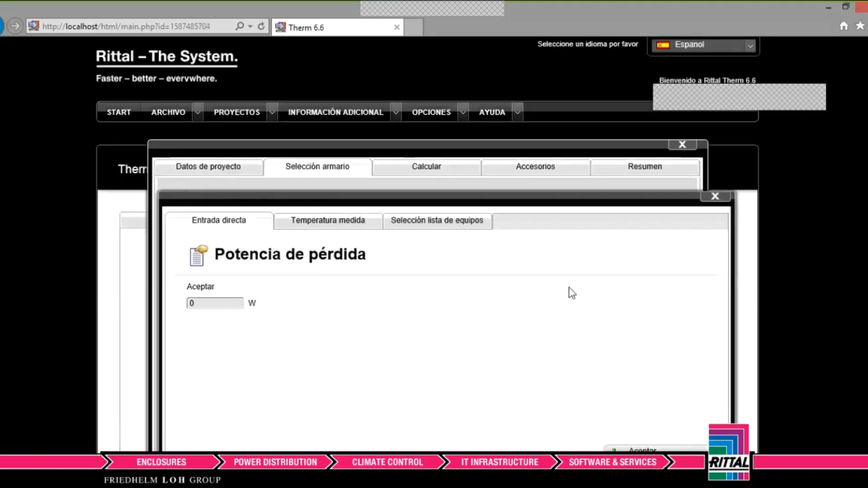
Fill in 560 W as the directly entered power loss.
scroll(575, 289, "down", 1)
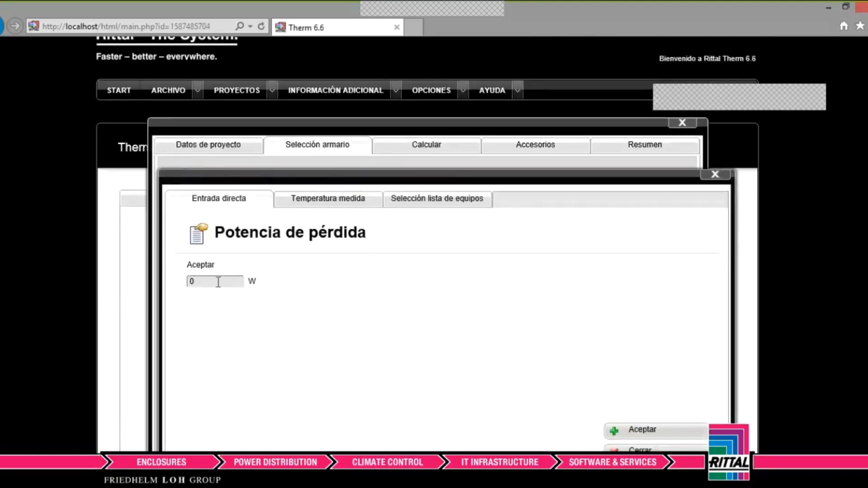
left_click(218, 281)
key("BackSpace")
type("560")
Examine the other ways of determining the power loss: measured temperatures and the equipment list.
left_click(336, 203)
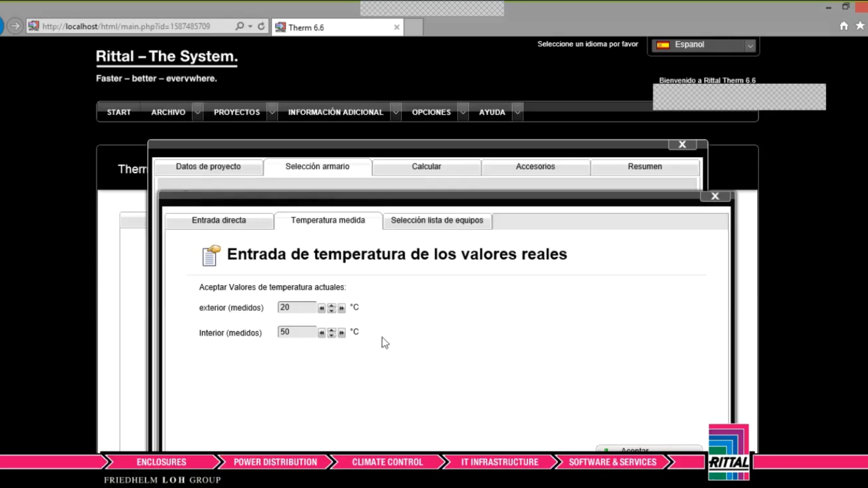
left_click(240, 226)
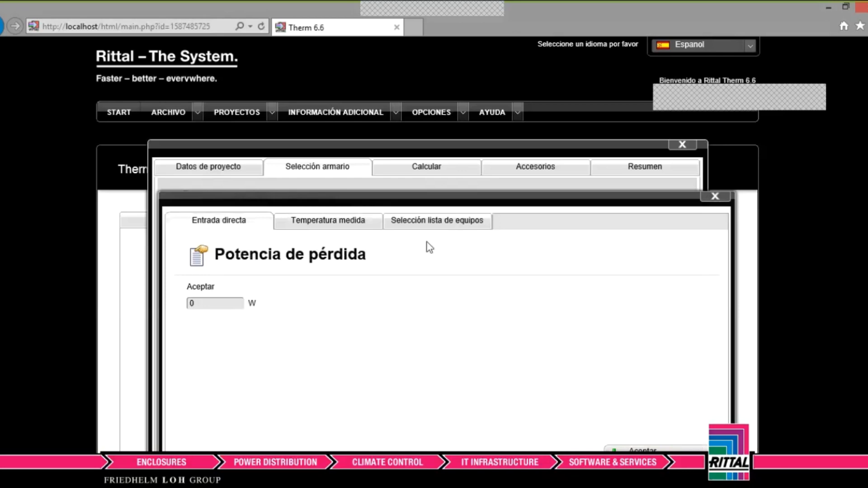
left_click(461, 224)
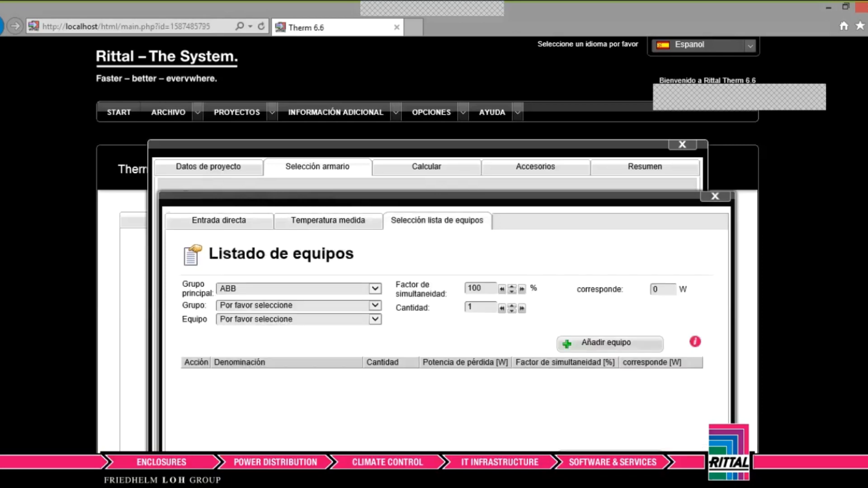
Switch to the Excel form, examine the equipment on the Carga por Gabinete sheet and return to Therm.
key("alt+Tab")
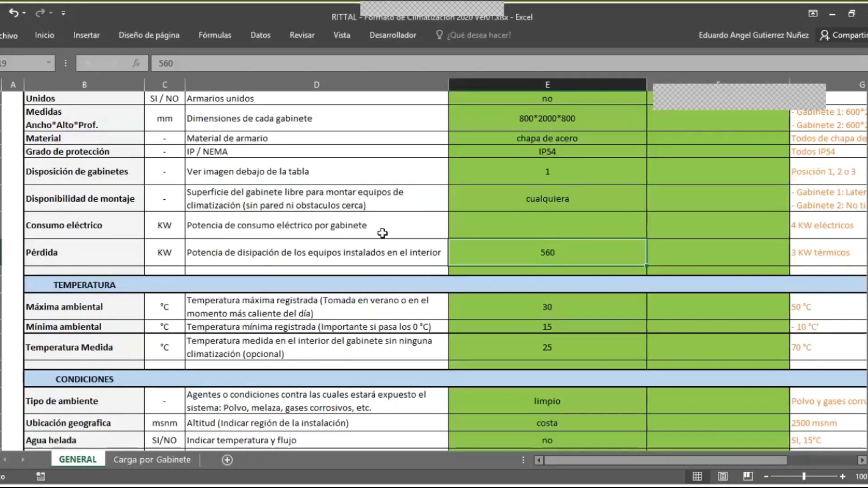
left_click(168, 460)
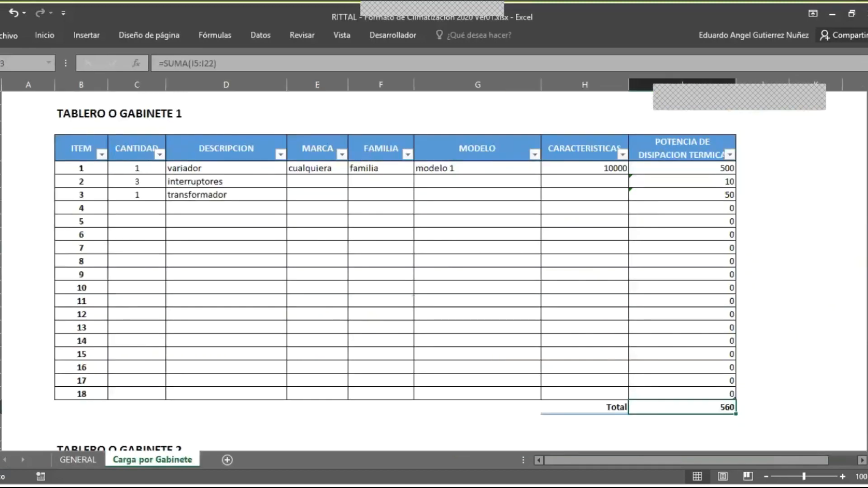
left_click(538, 487)
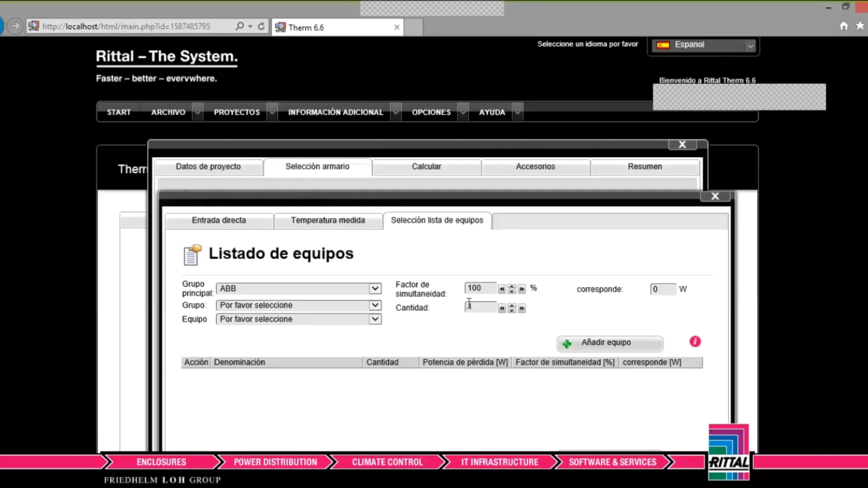
Pick the Lenze device E82CV251K2C from the group Convertidor de frecuencia 8200 vector as a sample equipment entry.
left_click(375, 292)
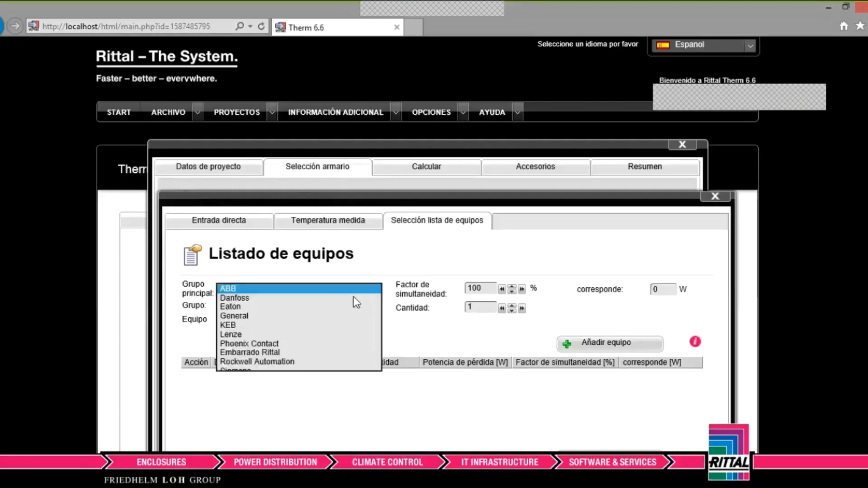
left_click(321, 337)
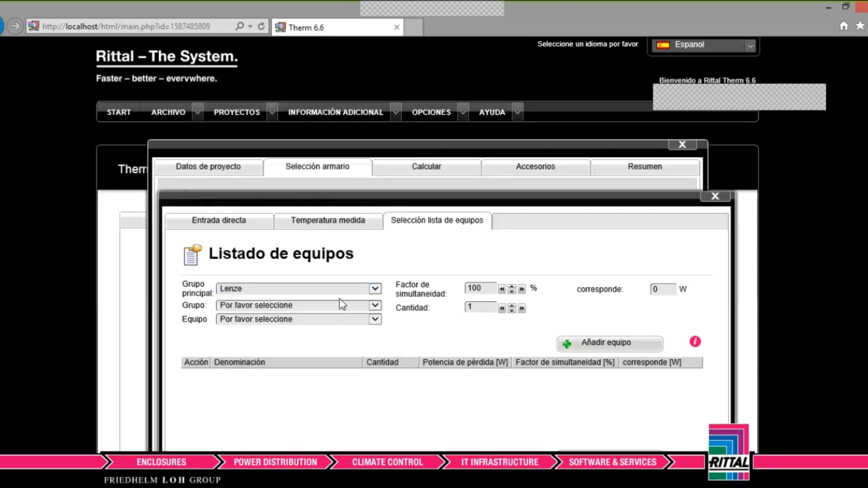
left_click(375, 306)
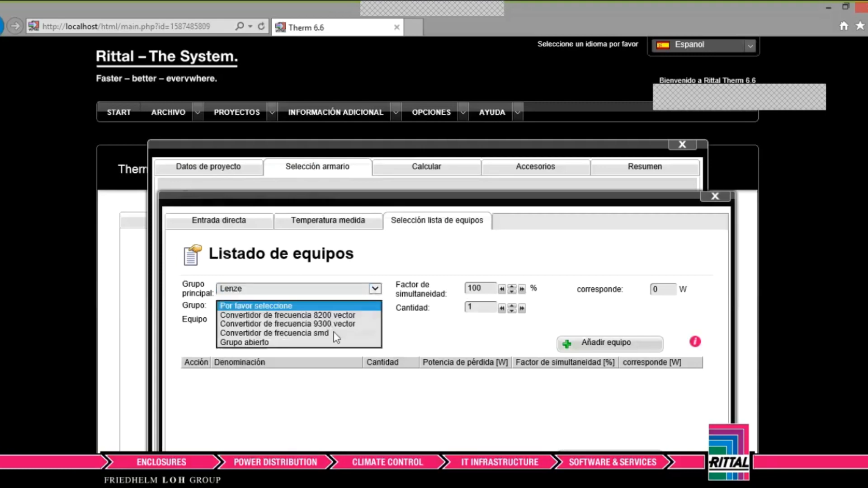
left_click(354, 316)
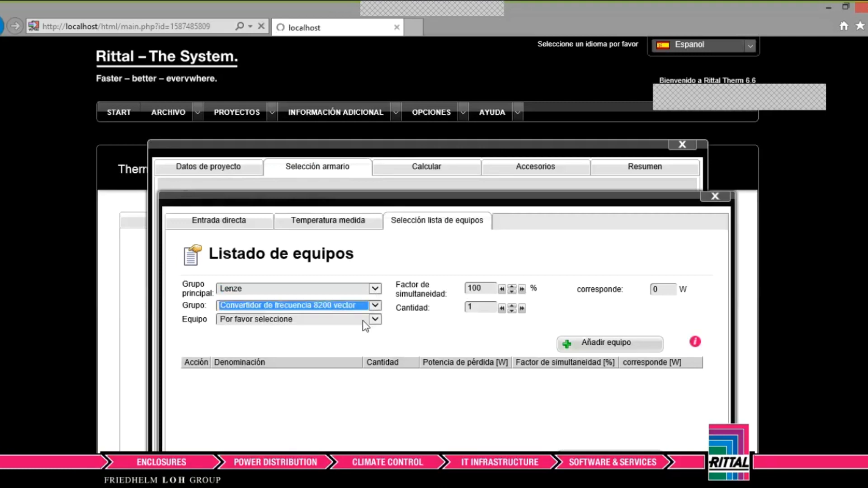
left_click(375, 320)
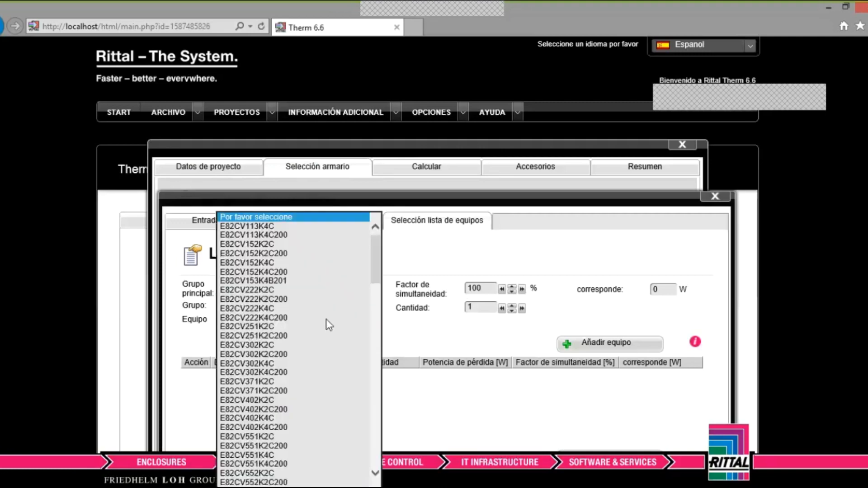
left_click(299, 328)
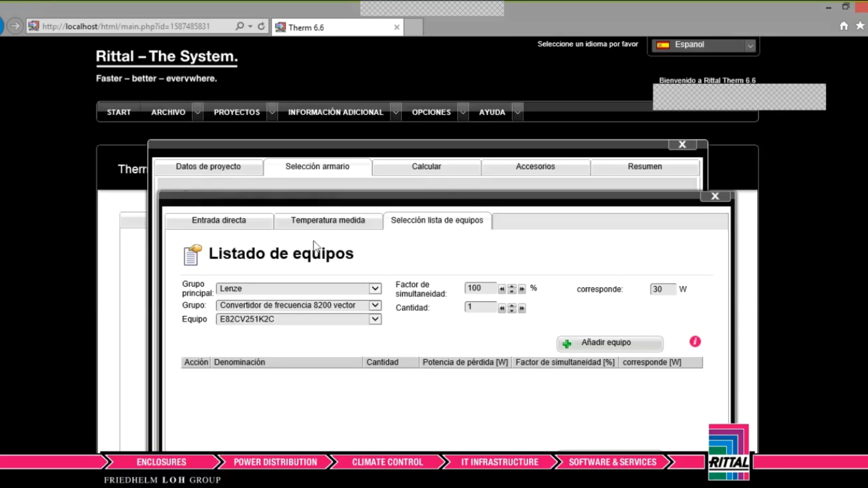
Return to direct entry, set the cabinet's power loss to 560 W and accept it.
left_click(241, 219)
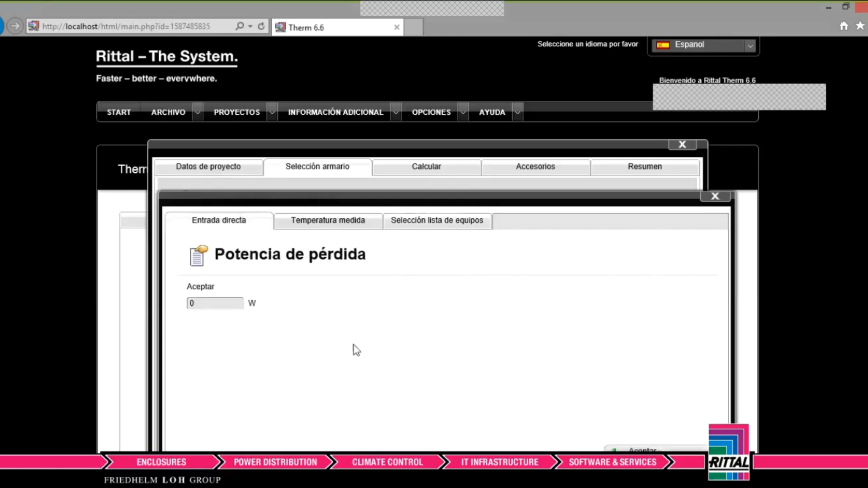
left_click(223, 300)
key("BackSpace")
type("560")
left_click(277, 355)
scroll(427, 244, "down", 2)
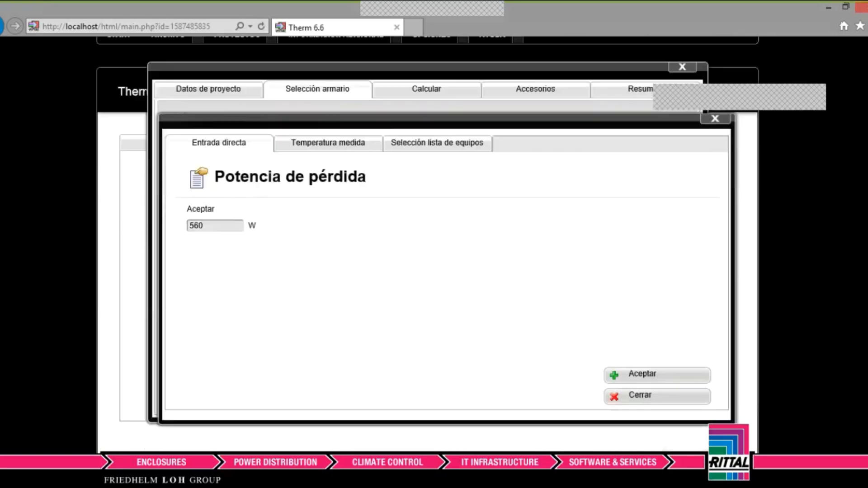
left_click(669, 380)
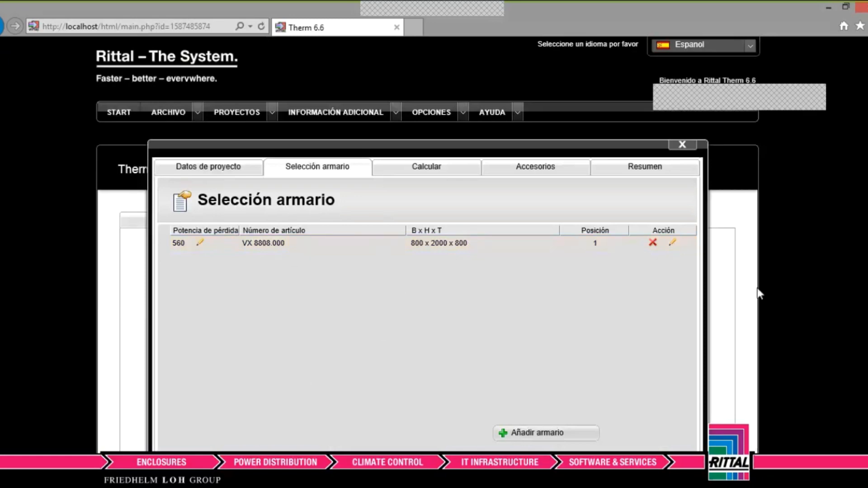
Review the saved cabinet in the enclosure selection and advance to the calculation stage.
scroll(759, 294, "down", 1)
scroll(713, 370, "up", 1)
scroll(713, 371, "down", 1)
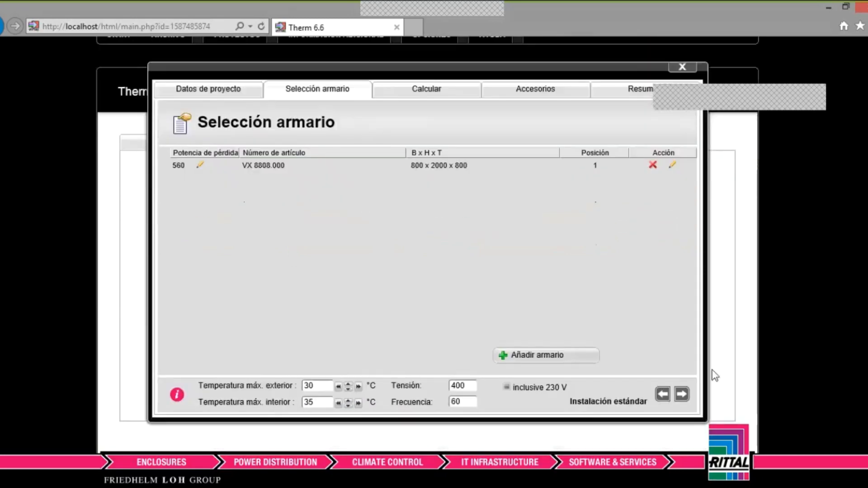
left_click(687, 399)
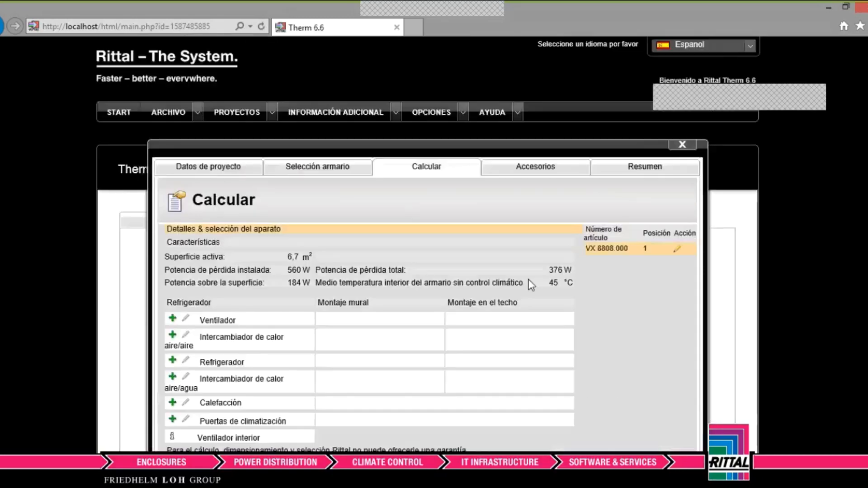
Set the maximum exterior temperature to 20 °C and recalculate.
scroll(427, 271, "down", 2)
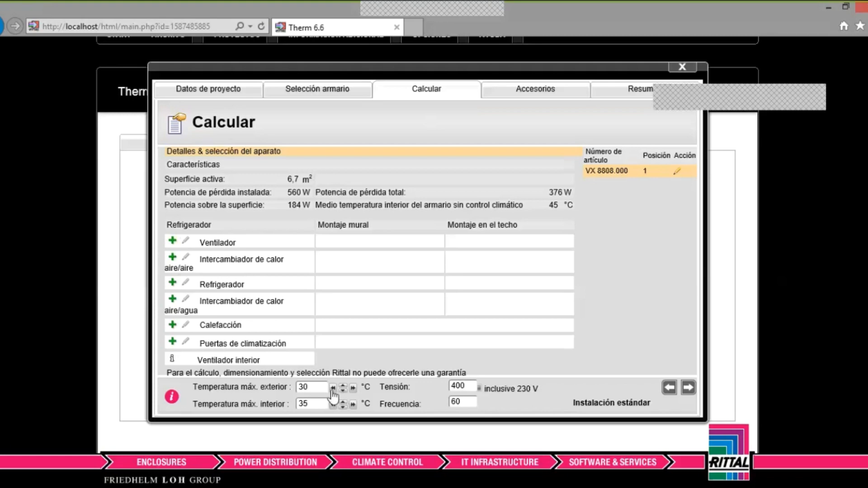
double_click(306, 387)
type("20")
key("Return")
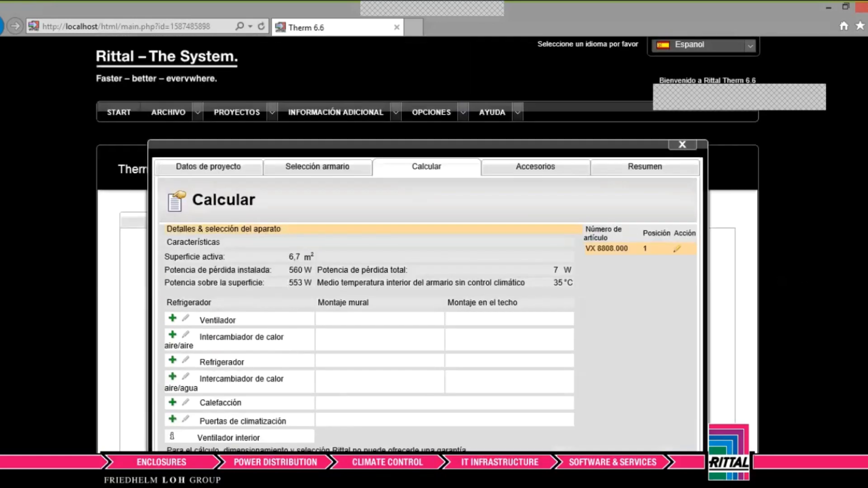
Try to lower the maximum exterior temperature below 20 °C and dismiss the message.
scroll(345, 396, "down", 3)
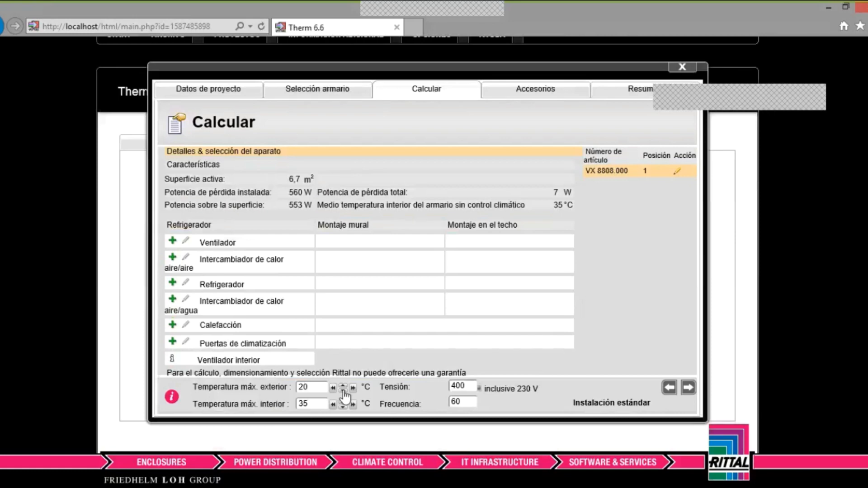
left_click(344, 391)
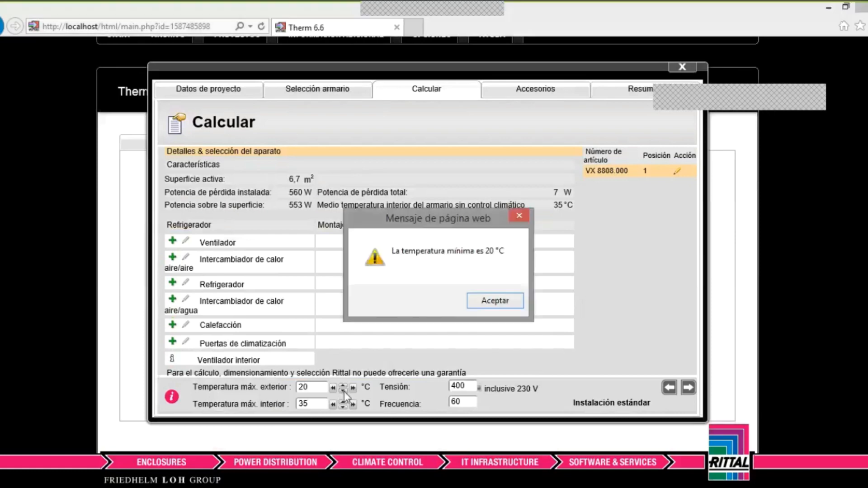
left_click(495, 302)
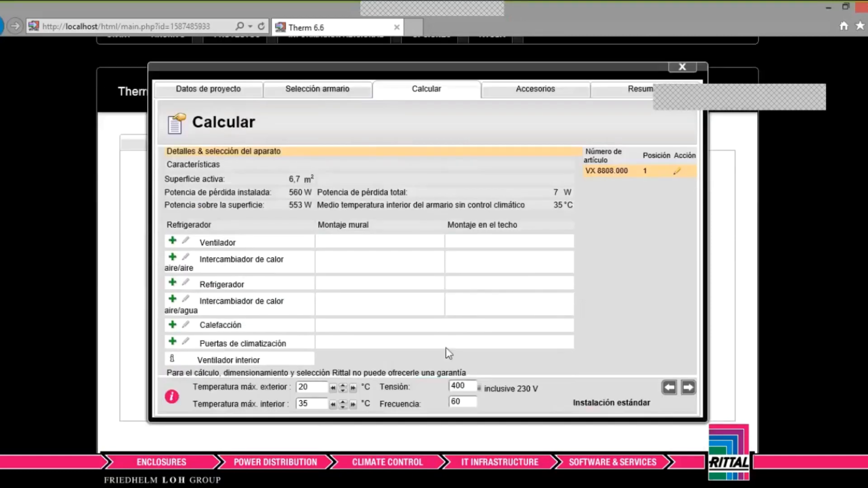
Set the maximum exterior temperature to 30 °C and recalculate.
double_click(312, 386)
type("30")
left_click(736, 321)
scroll(749, 305, "down", 2)
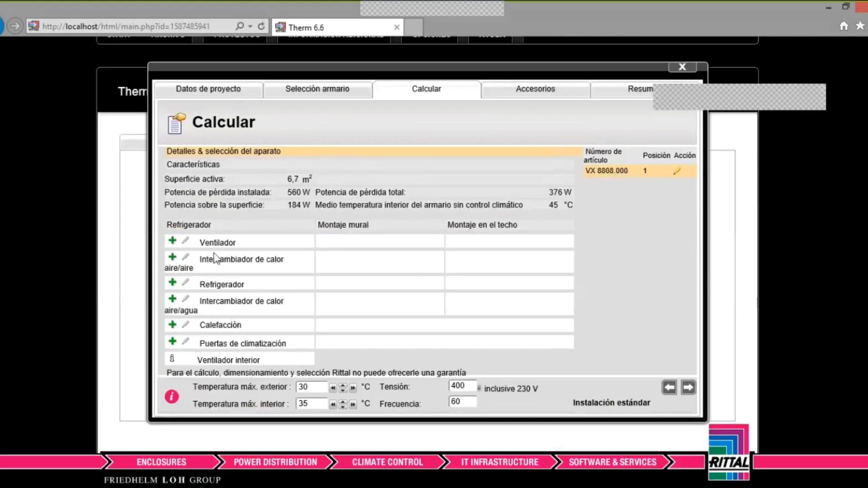
Open the fan selection and compare the wall-mounted options with the roof-mounted ones, leaving only wall mounting enabled.
left_click(173, 241)
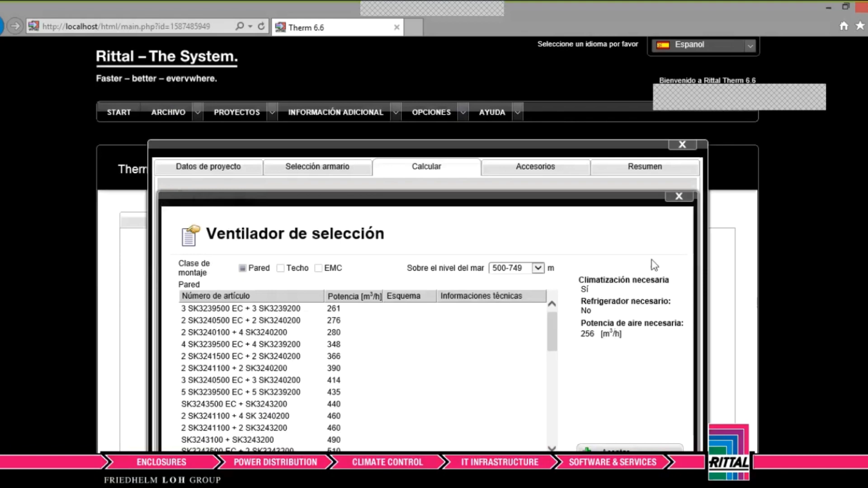
scroll(427, 245, "down", 2)
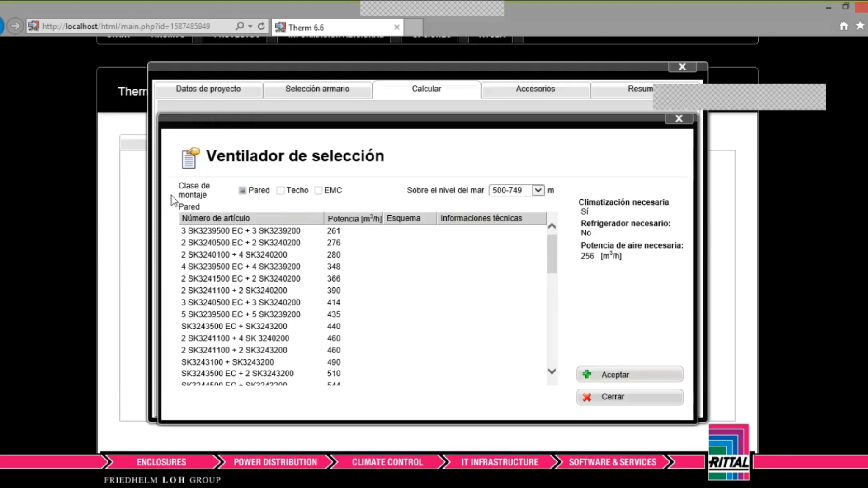
left_click(281, 192)
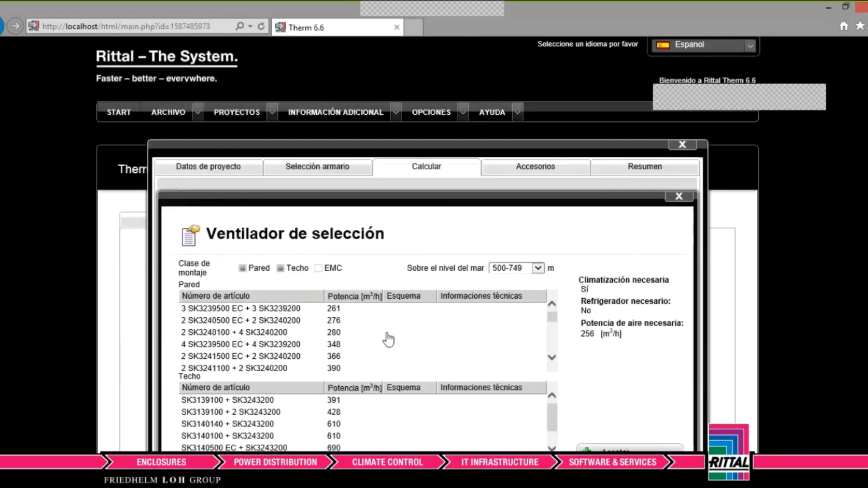
left_click(282, 269)
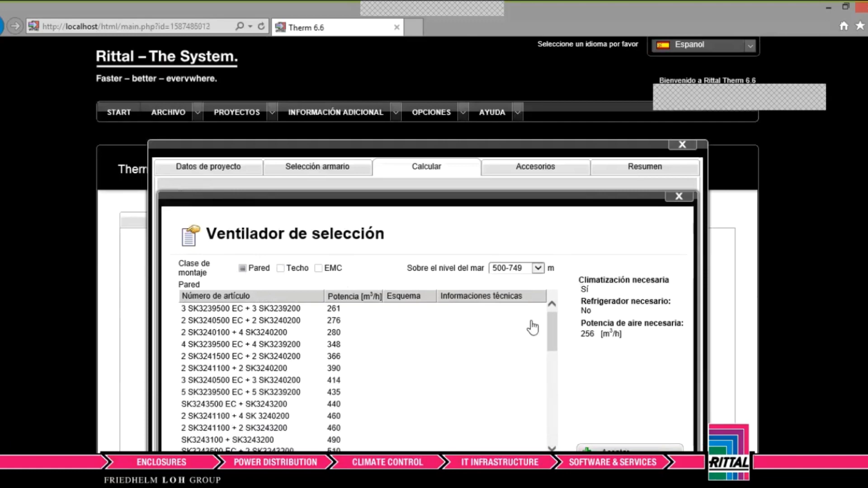
left_click_drag(553, 337, 563, 300)
View the airflow schematic of the 2 SK3240500 EC + 2 SK3240200 wall fan set and close it.
left_click(300, 320)
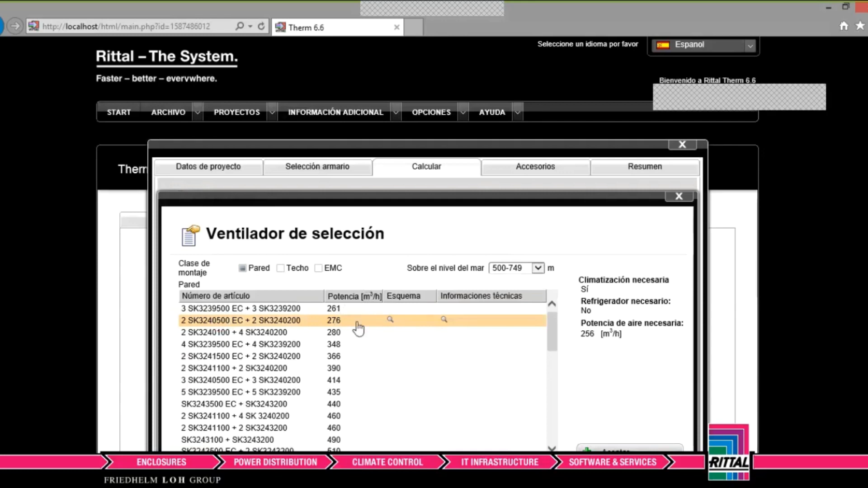
left_click(391, 319)
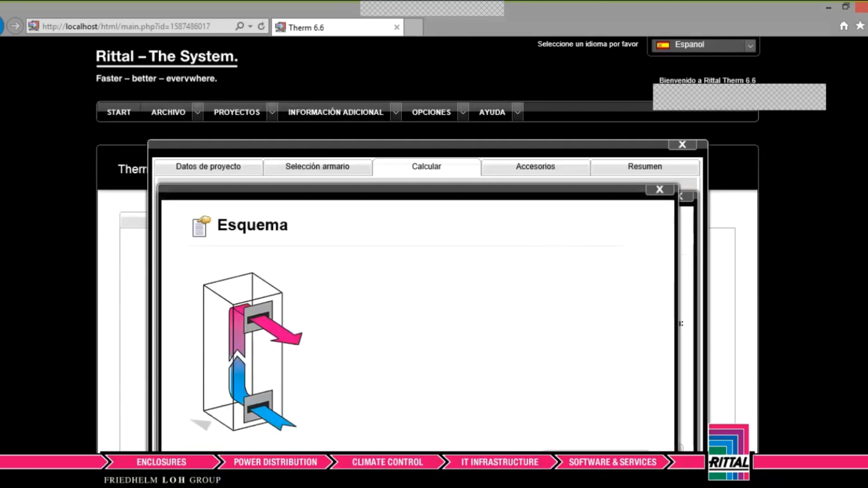
scroll(427, 271, "down", 2)
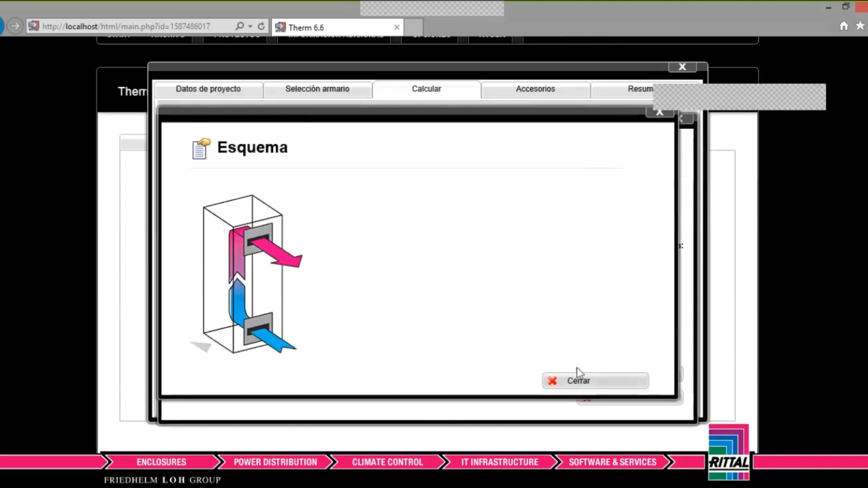
left_click(583, 381)
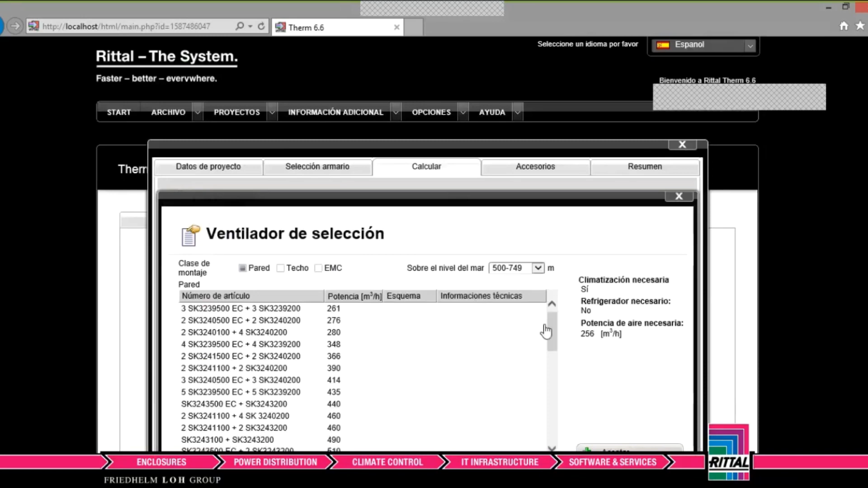
Review the technical information for the 2 SK3240500 EC + 2 SK3240200 fan set and close it.
scroll(412, 189, "down", 2)
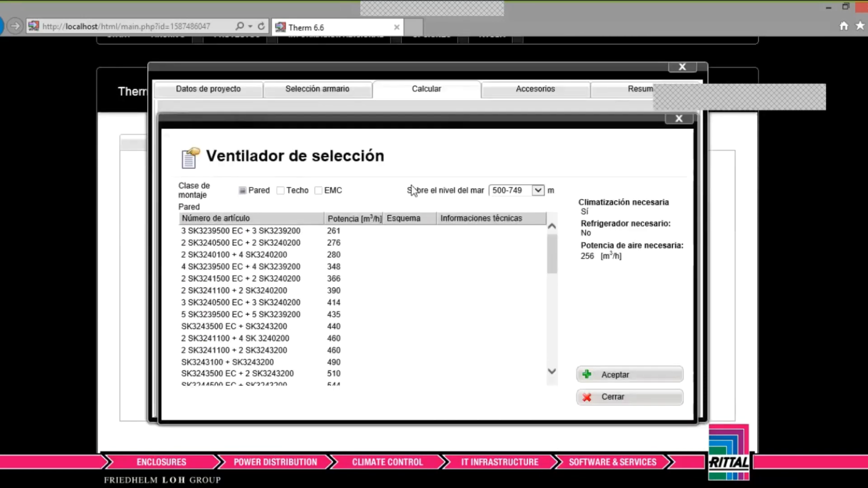
left_click(290, 231)
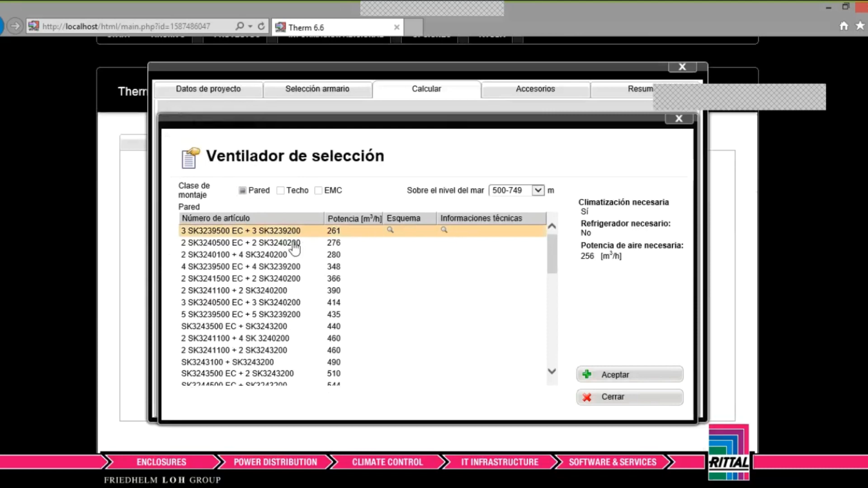
left_click(322, 244)
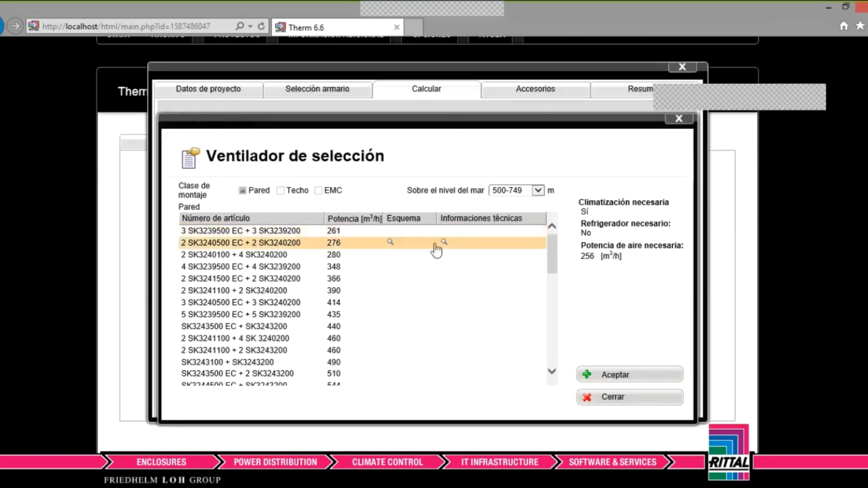
left_click(443, 242)
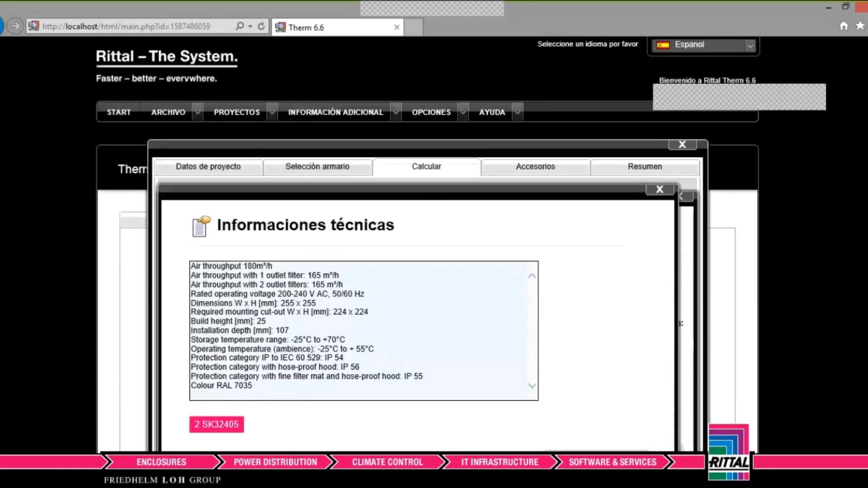
scroll(427, 251, "down", 2)
left_click(592, 383)
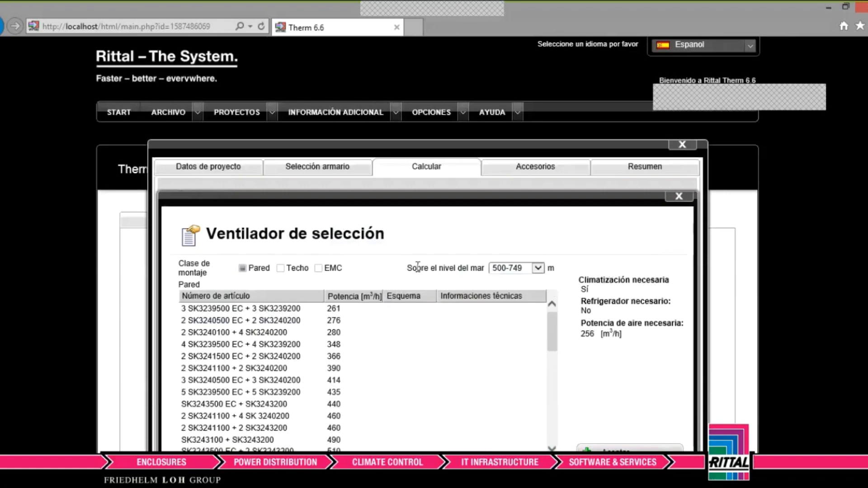
Set the altitude above sea level to 0-99 m and add the wall-mounted fan set 2 SK3240500 EC + 2 SK3240200.
left_click(538, 268)
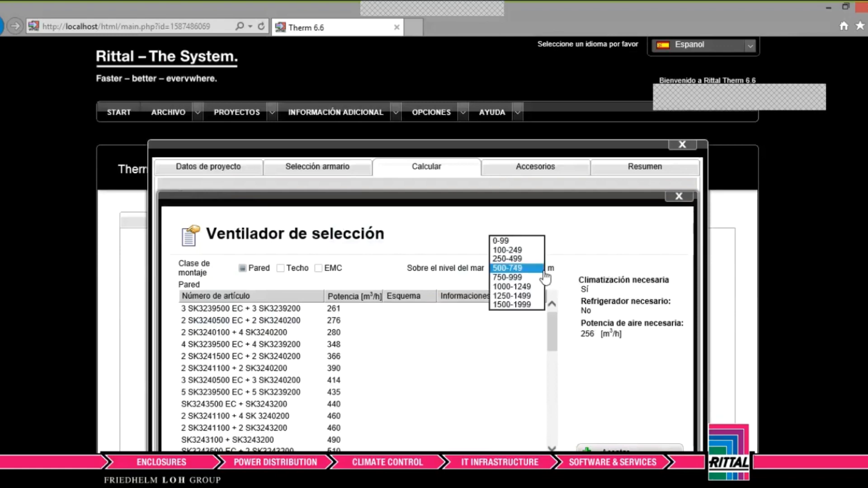
left_click(525, 241)
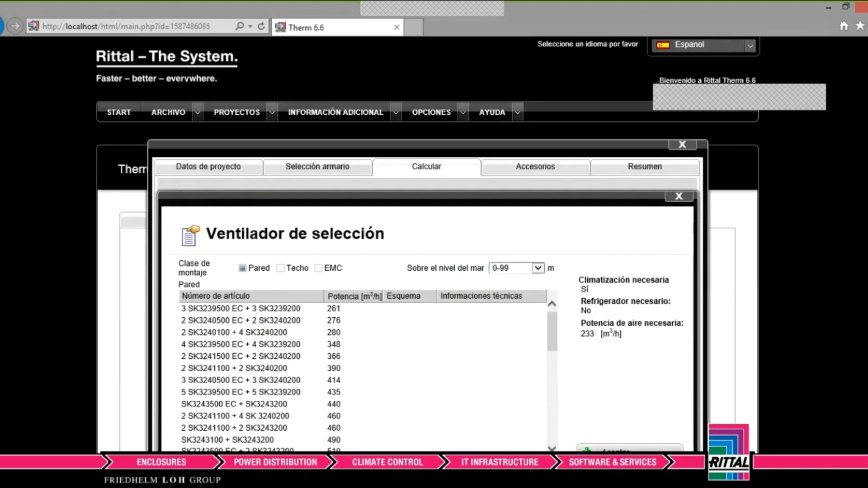
scroll(310, 256, "down", 2)
scroll(309, 256, "down", 2)
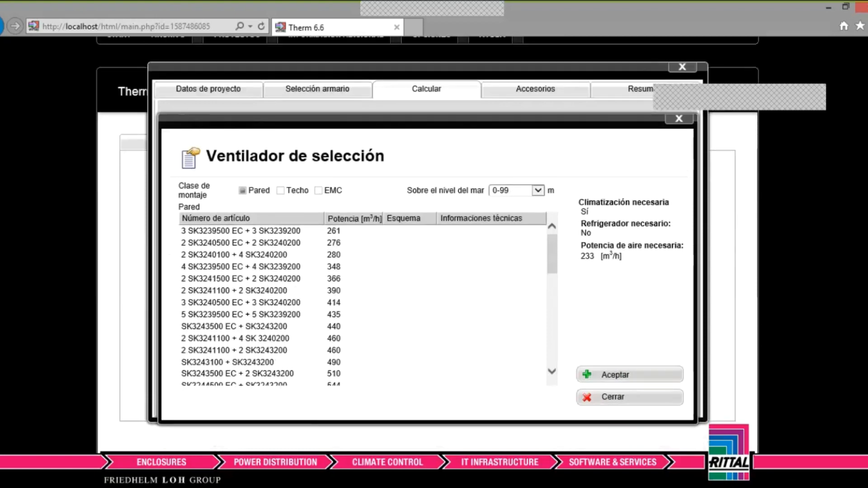
left_click(286, 244)
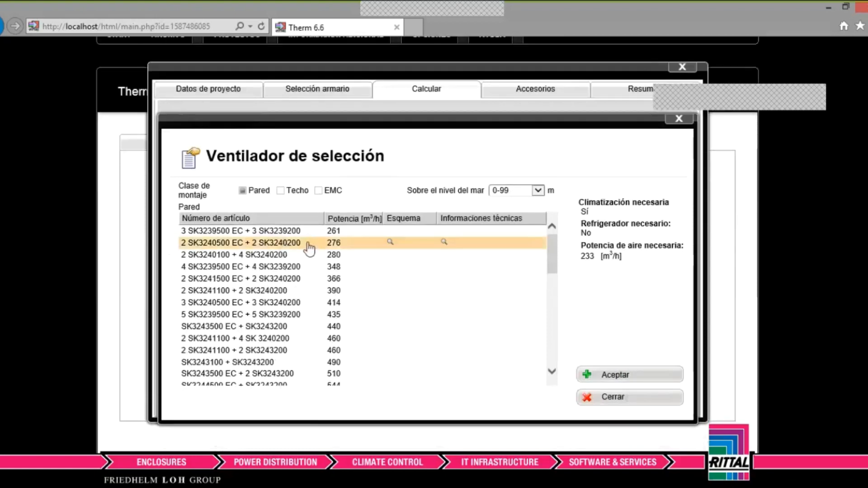
double_click(308, 244)
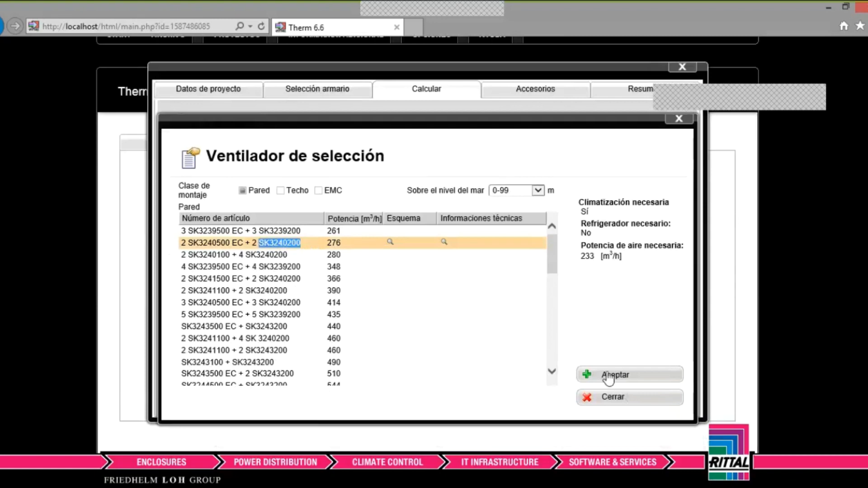
left_click(624, 379)
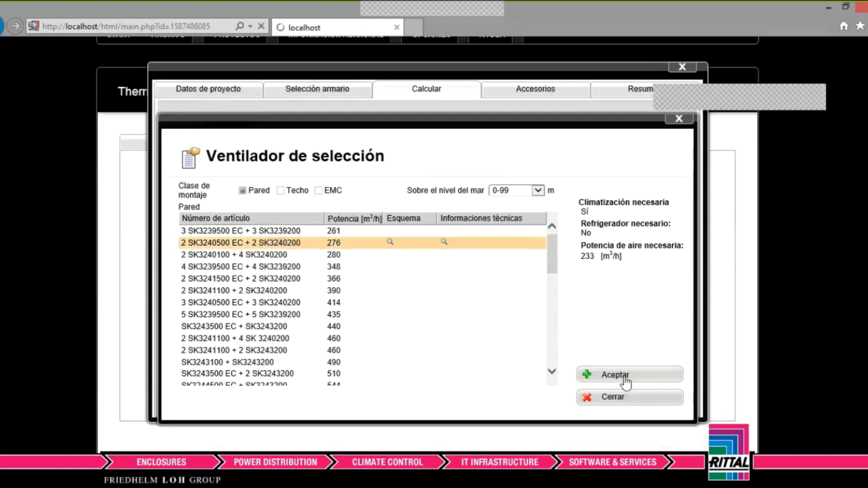
scroll(427, 266, "down", 1)
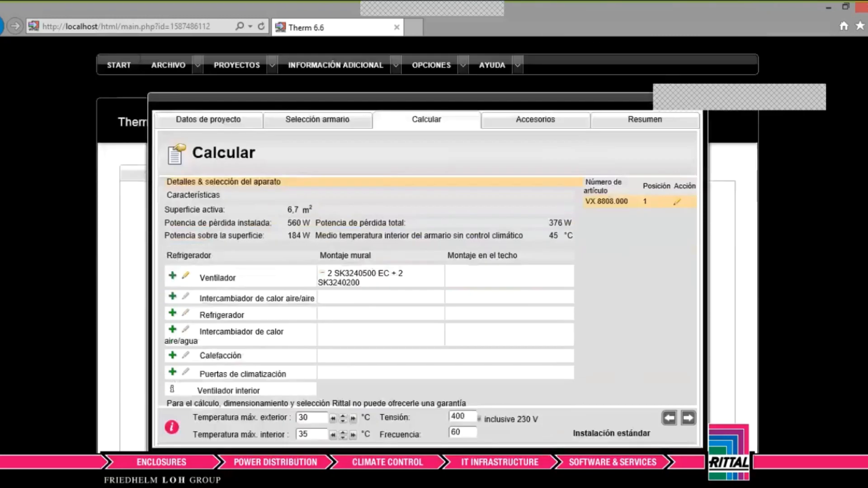
scroll(817, 325, "down", 1)
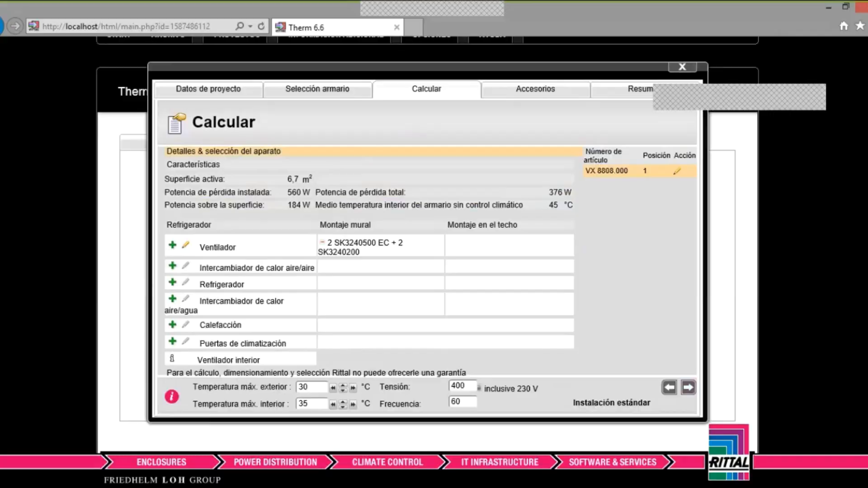
Switch to the Excel form and set the Tipo de ambiente answer on the GENERAL sheet to "polucion".
key("alt+Tab")
left_click(72, 459)
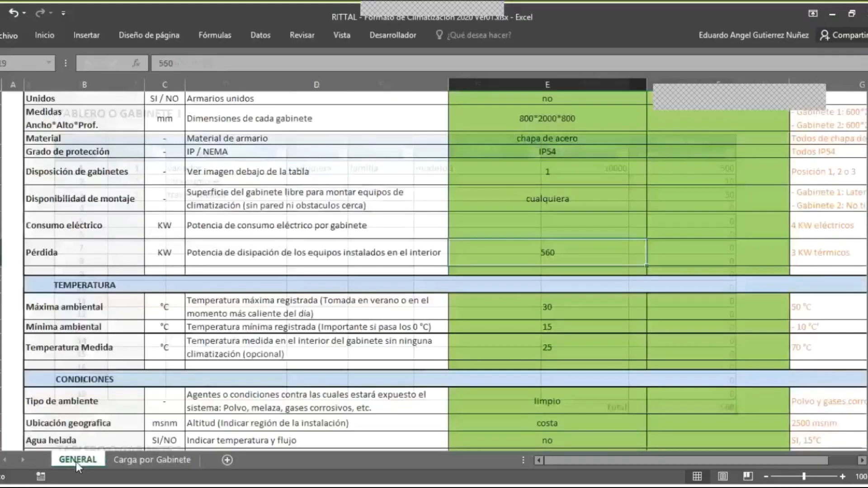
left_click_drag(867, 291, 867, 254)
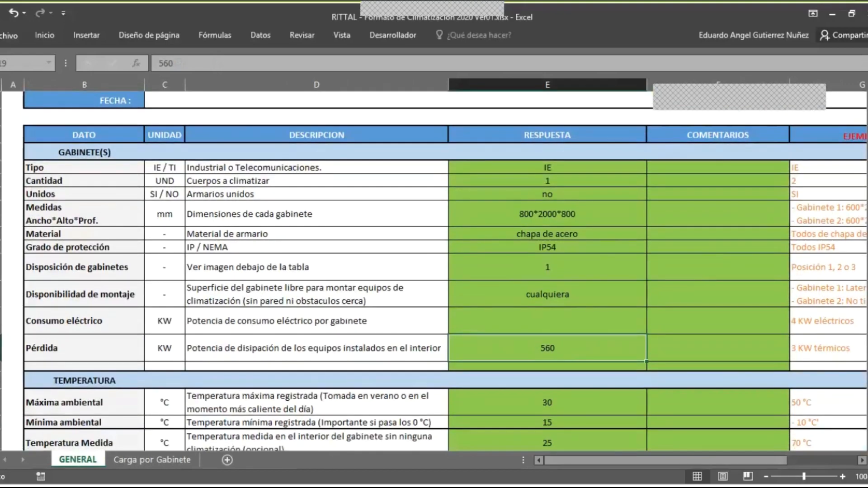
scroll(599, 302, "down", 4)
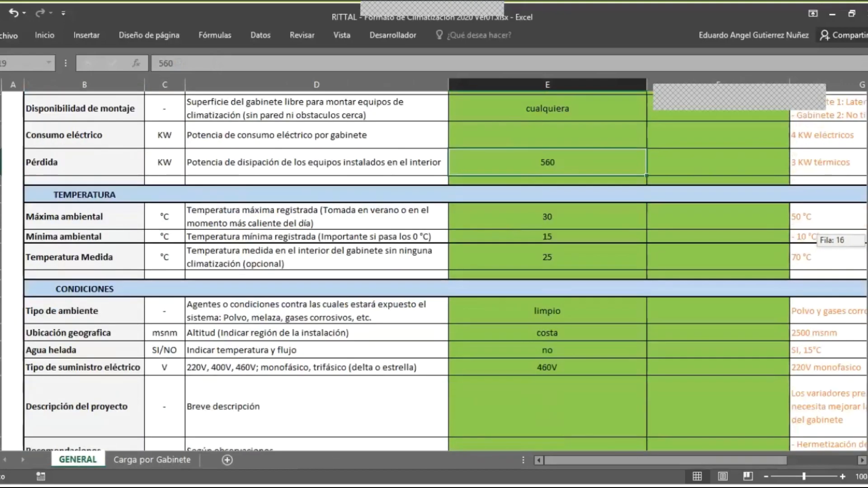
left_click(556, 307)
type("polucion")
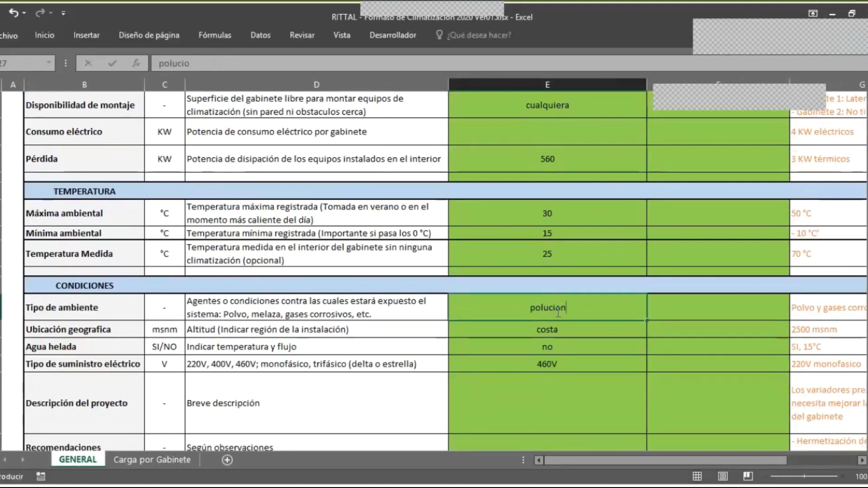
key("Return")
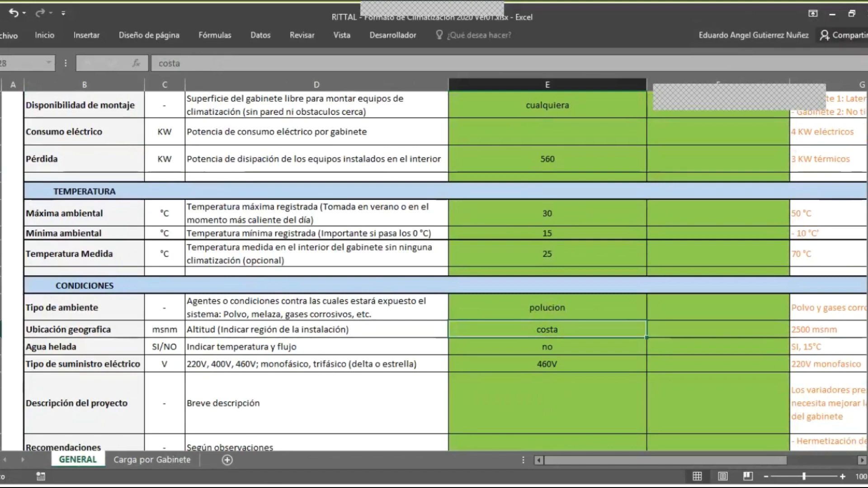
Switch back to Rittal Therm and add one wall-mounted SK3303500 Blue e cooling unit to the cabinet.
key("alt+Tab")
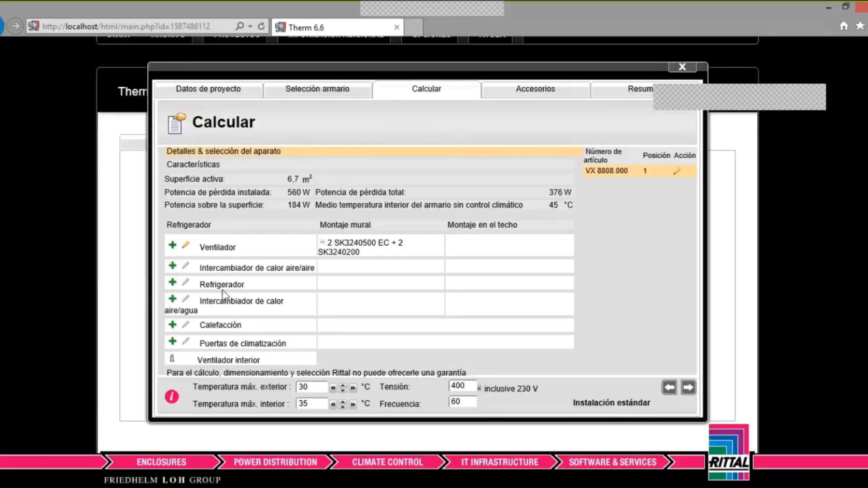
left_click(172, 283)
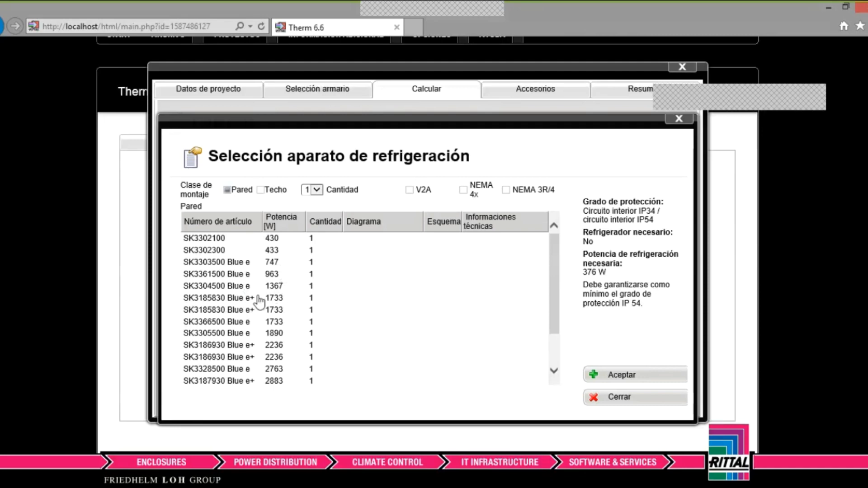
left_click(229, 266)
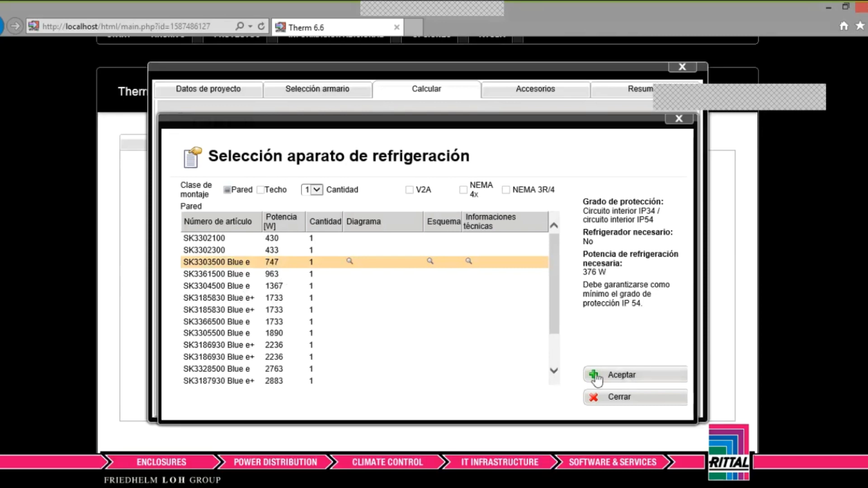
left_click(622, 376)
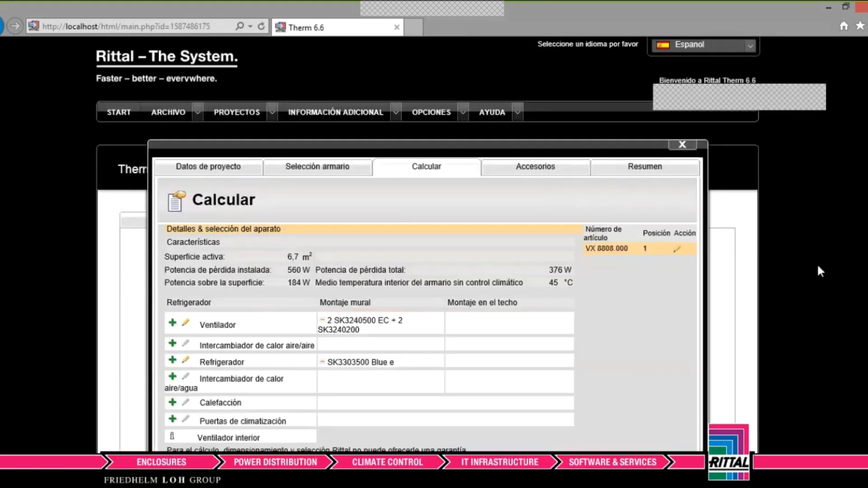
scroll(405, 196, "down", 3)
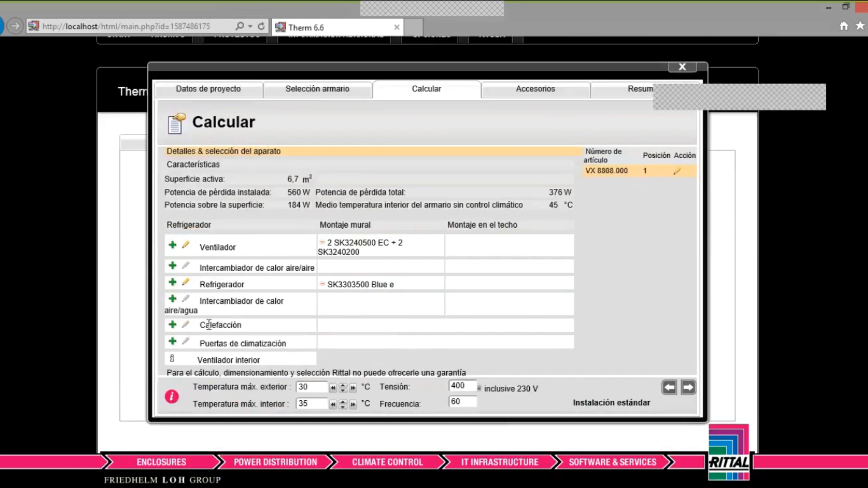
Open the heater selection and set the minimum outside temperature to 10 °C and the desired interior temperature to 15 °C.
left_click(173, 328)
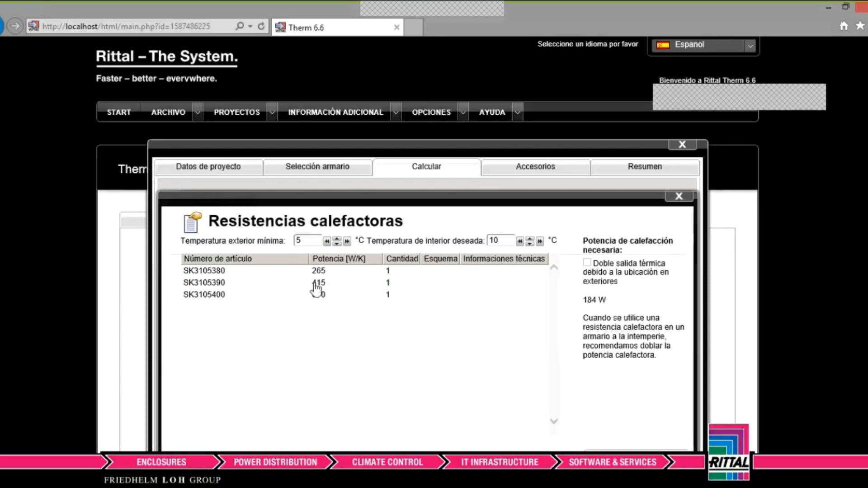
left_click(230, 284)
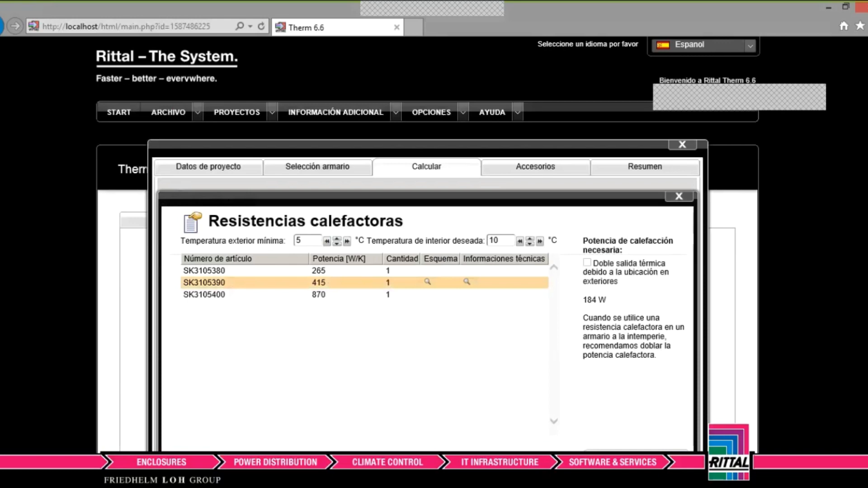
scroll(428, 272, "down", 2)
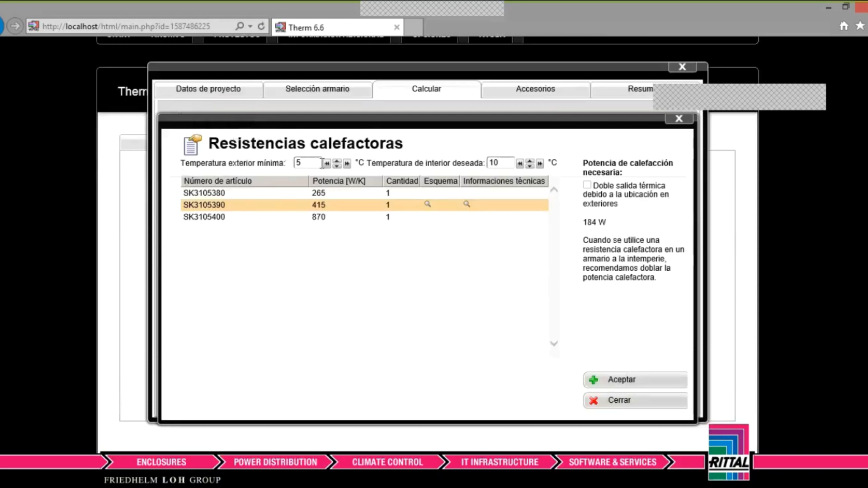
left_click_drag(315, 162, 264, 157)
type("10")
left_click(287, 217)
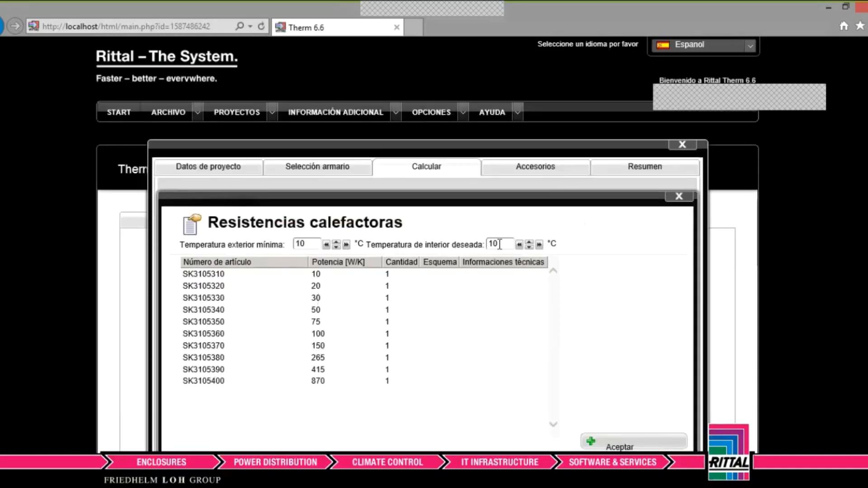
left_click_drag(509, 242, 436, 230)
type("15")
key("Return")
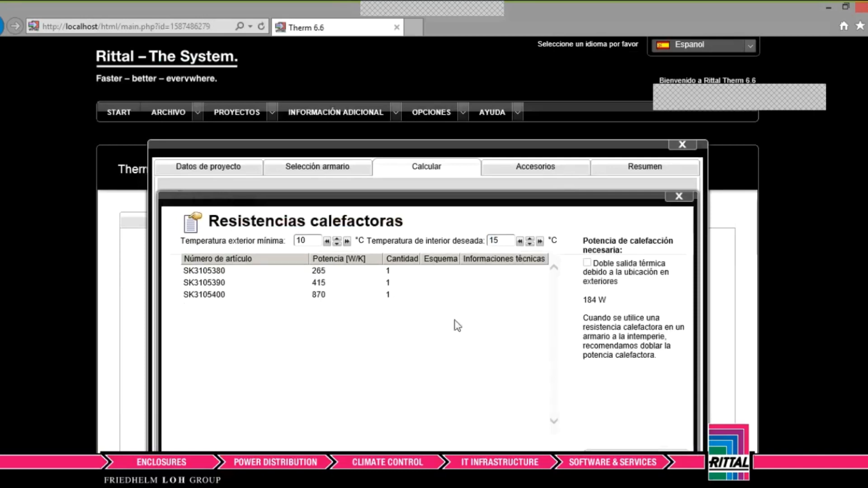
Set the heater's minimum outside temperature to 0 °C and add the SK3105400 heater to the cabinet.
double_click(302, 241)
type("0")
key("Return")
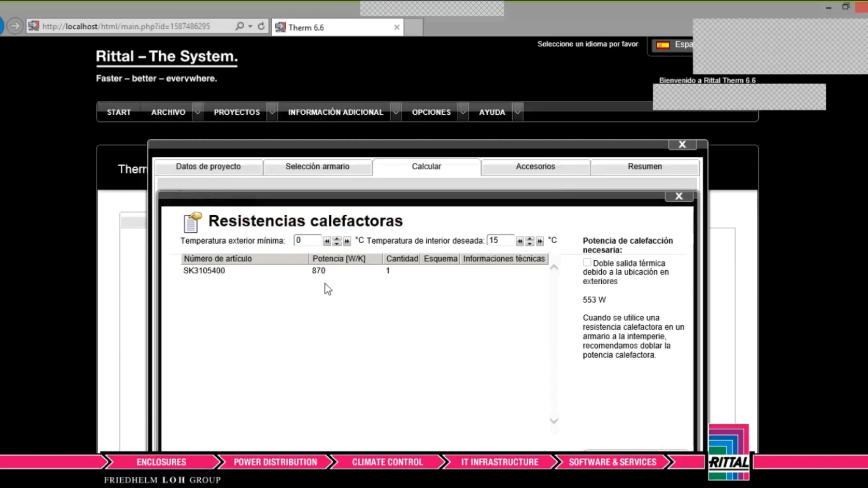
left_click(334, 274)
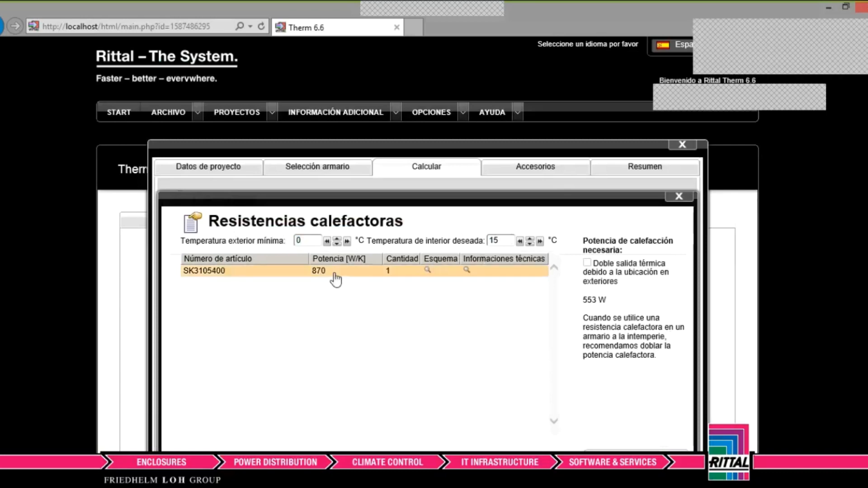
scroll(419, 278, "down", 1)
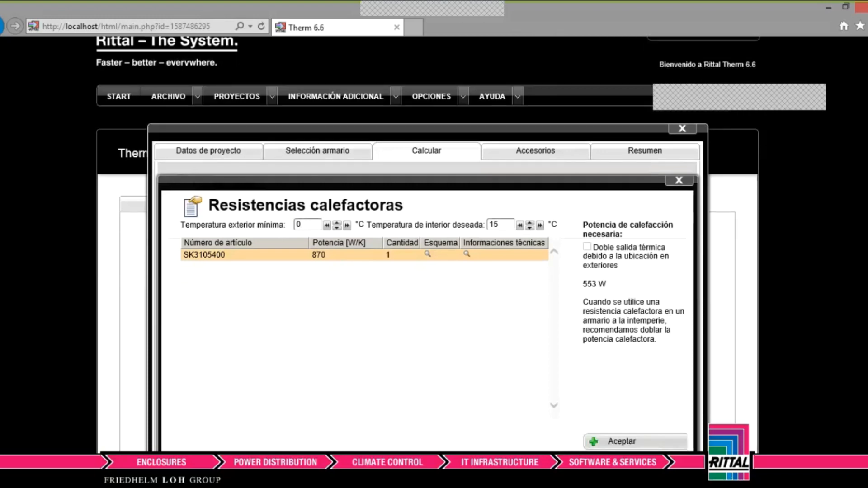
scroll(620, 378, "down", 1)
left_click(620, 384)
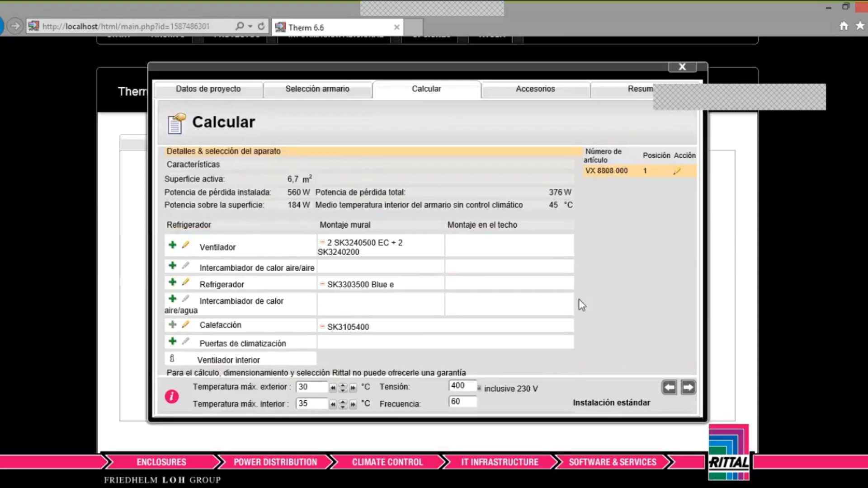
Continue to the accessories and set the quantity of the 3110.000 interior thermostat for heater 3105.400 to 2.
left_click(688, 389)
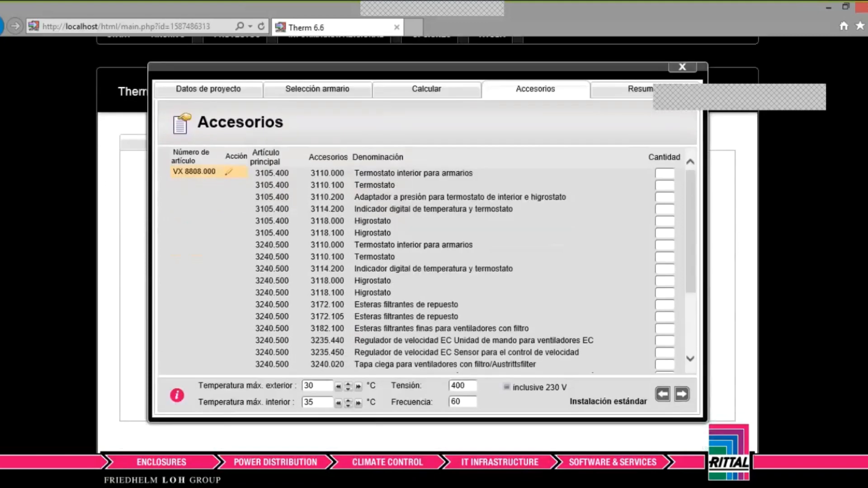
scroll(427, 271, "up", 1)
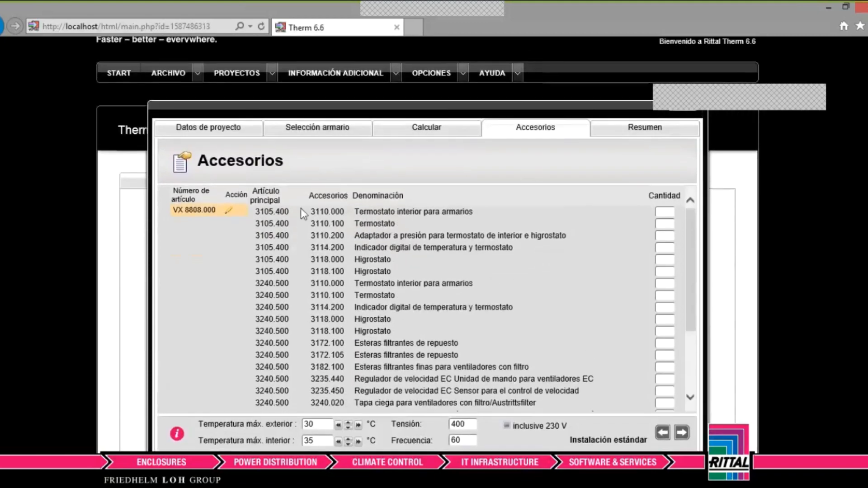
left_click(667, 214)
type("1")
scroll(690, 252, "down", 1)
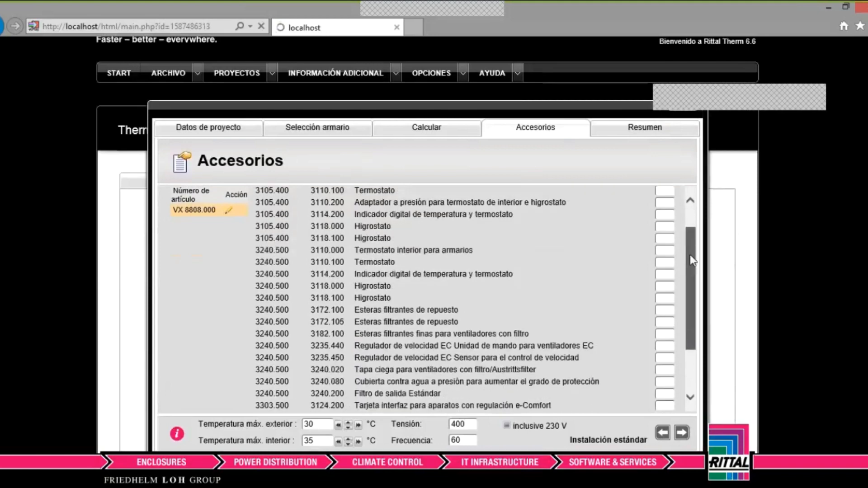
left_click_drag(690, 280, 710, 231)
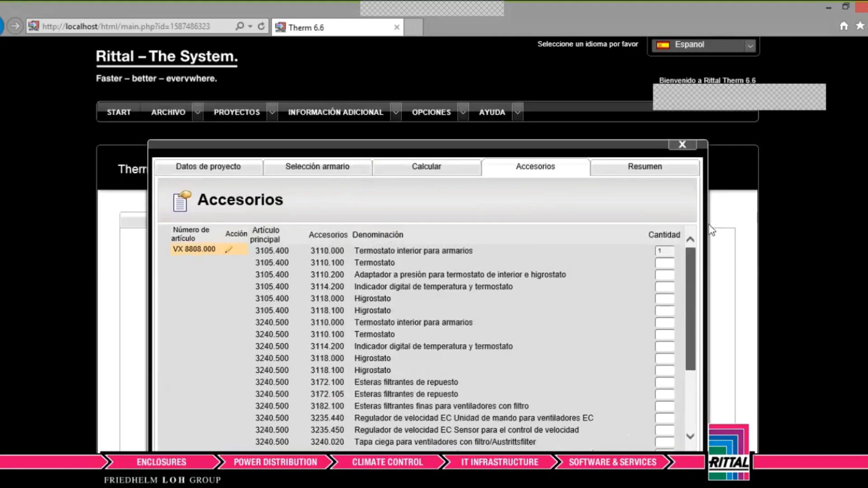
mouse_move(693, 263)
left_mouse_down()
mouse_move(694, 282)
mouse_move(691, 267)
left_mouse_up()
key("BackSpace")
type("2")
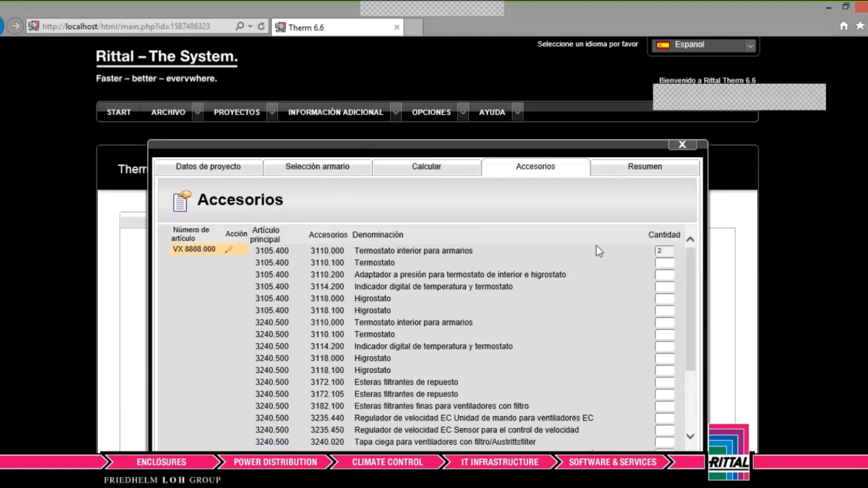
Set the quantity of the 4127.010 door switch for cooling unit 3303.500 to 1.
left_click_drag(688, 283, 692, 375)
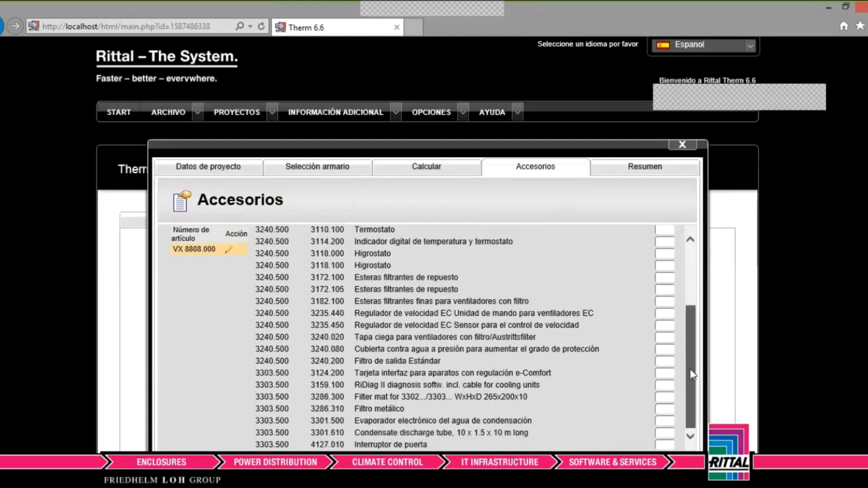
left_click_drag(693, 374, 692, 375)
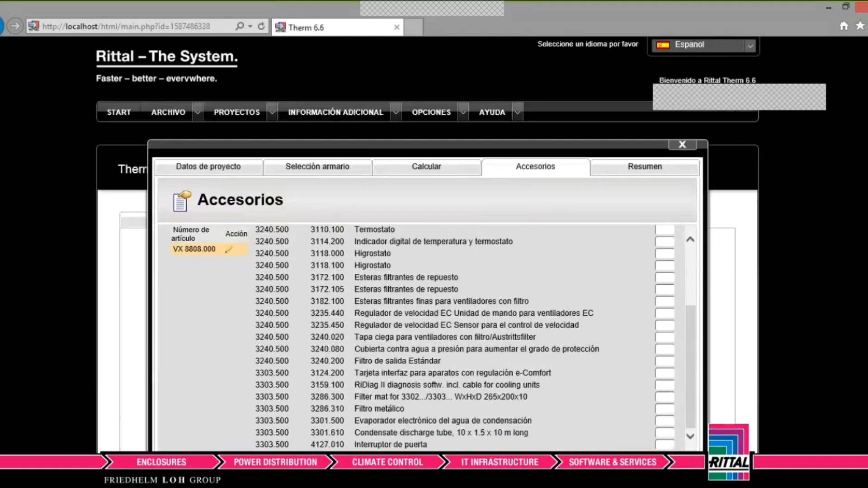
scroll(690, 424, "down", 2)
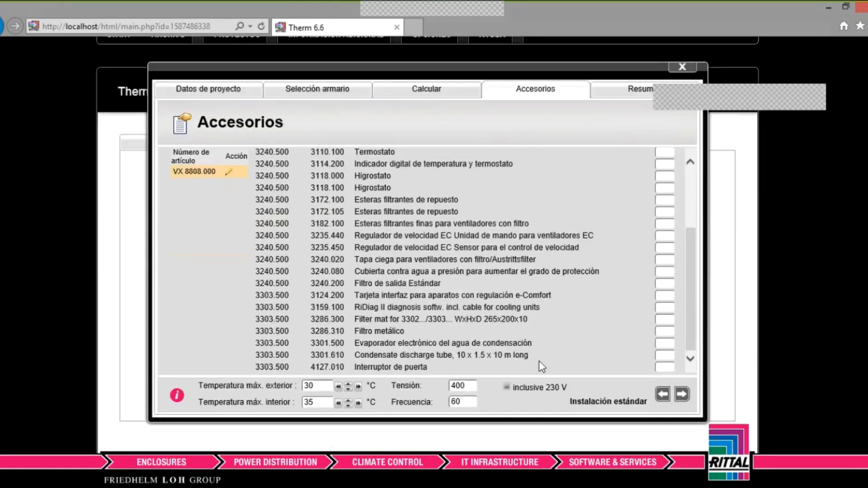
left_click(669, 367)
type("2")
key("Return")
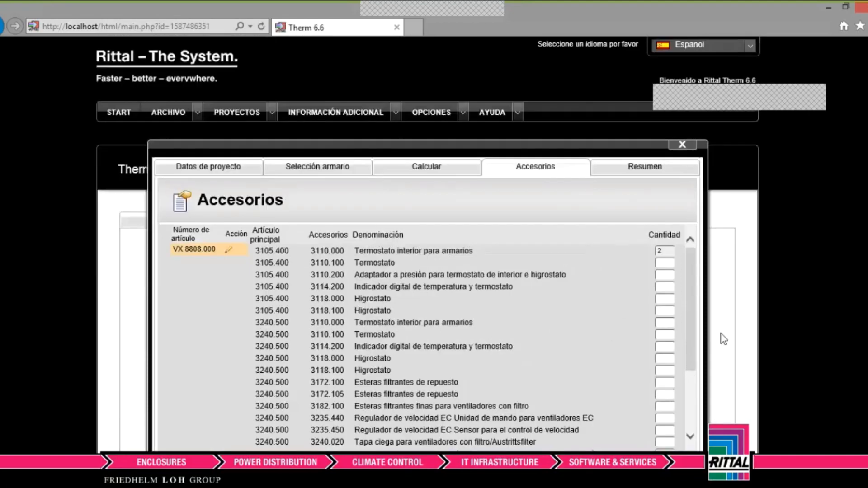
left_click_drag(691, 339, 692, 439)
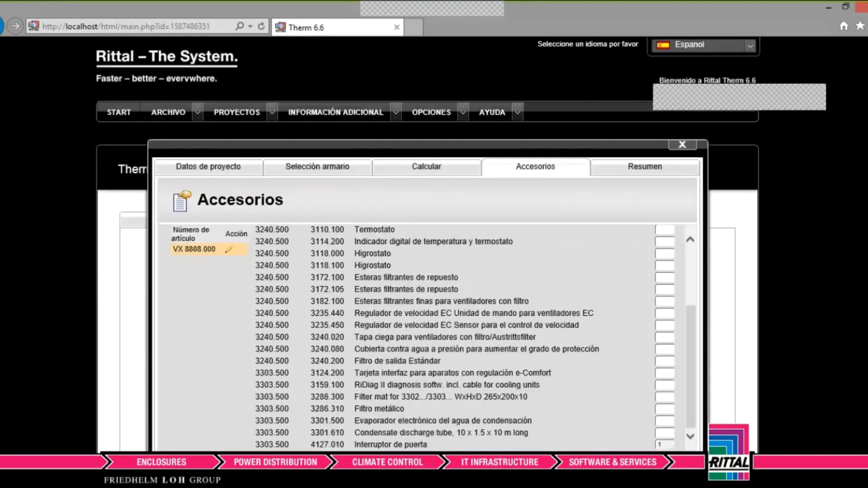
scroll(214, 361, "down", 2)
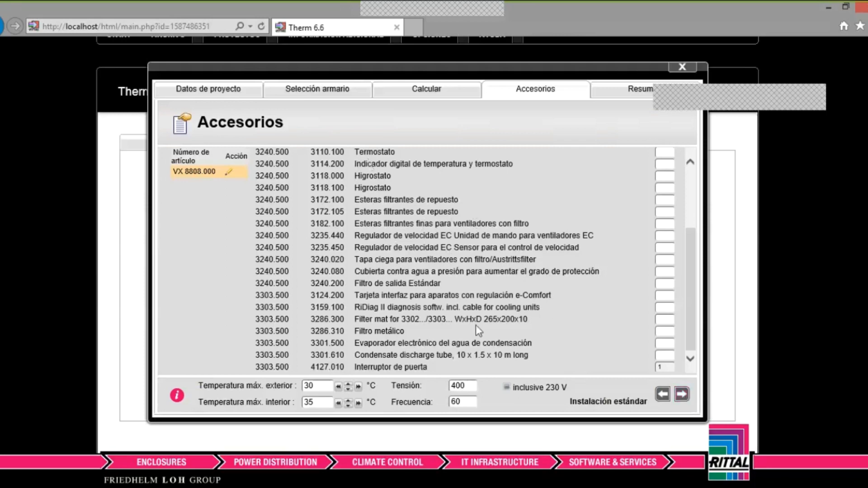
Open the project summary and review the ambient temperatures, the cabinet's heat loss figures and its average temperature without climate control.
left_click(681, 396)
scroll(427, 280, "down", 2)
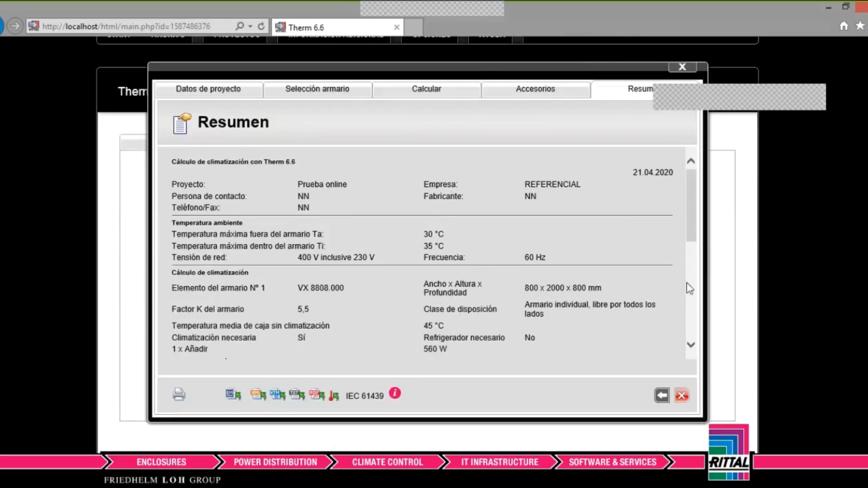
scroll(693, 254, "down", 3)
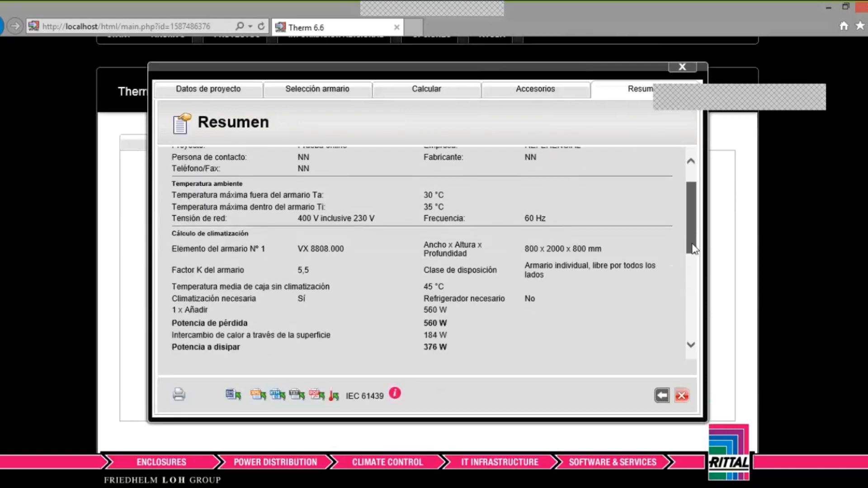
left_click_drag(692, 254, 688, 266)
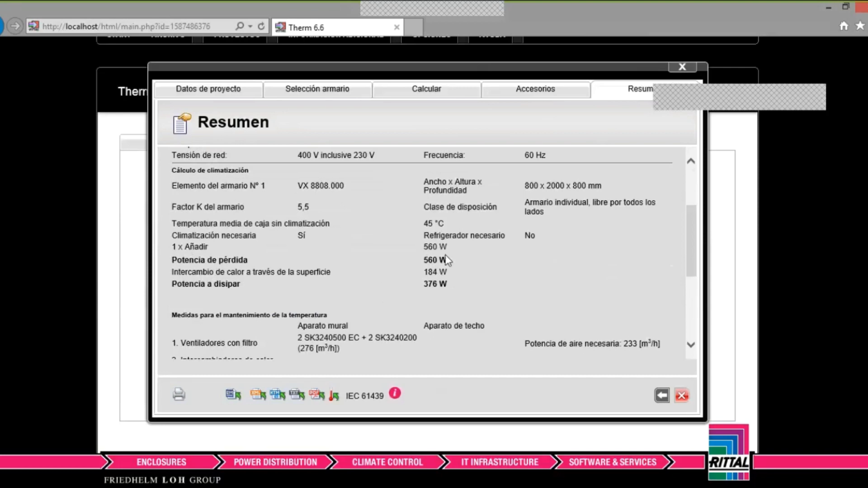
left_click_drag(443, 258, 426, 264)
left_click(462, 258)
mouse_move(692, 271)
left_mouse_down()
mouse_move(691, 263)
mouse_move(693, 304)
mouse_move(693, 246)
mouse_move(694, 271)
left_mouse_up()
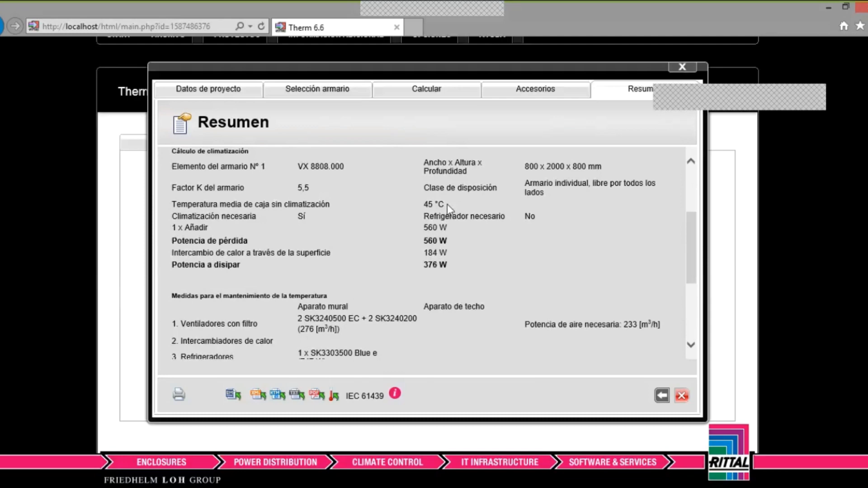
left_click_drag(443, 204, 423, 202)
scroll(490, 254, "up", 2)
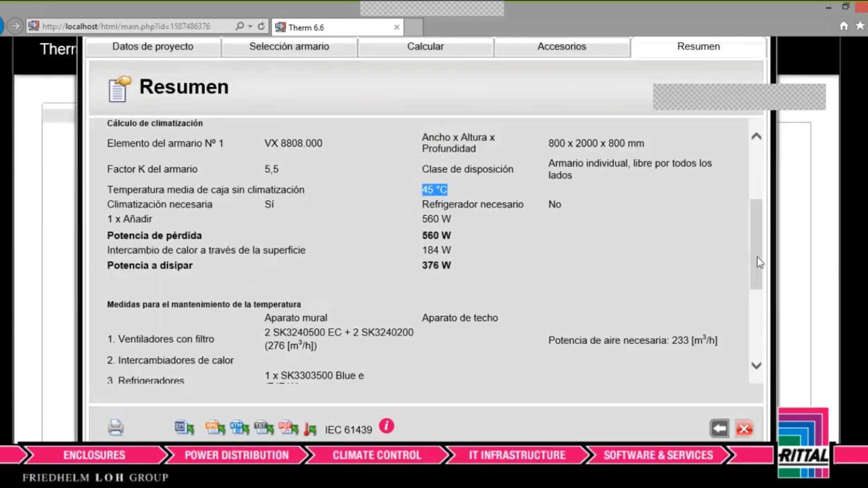
Review the selected climate control units and accessories in the summary, and return to its heading.
left_click_drag(760, 262, 759, 342)
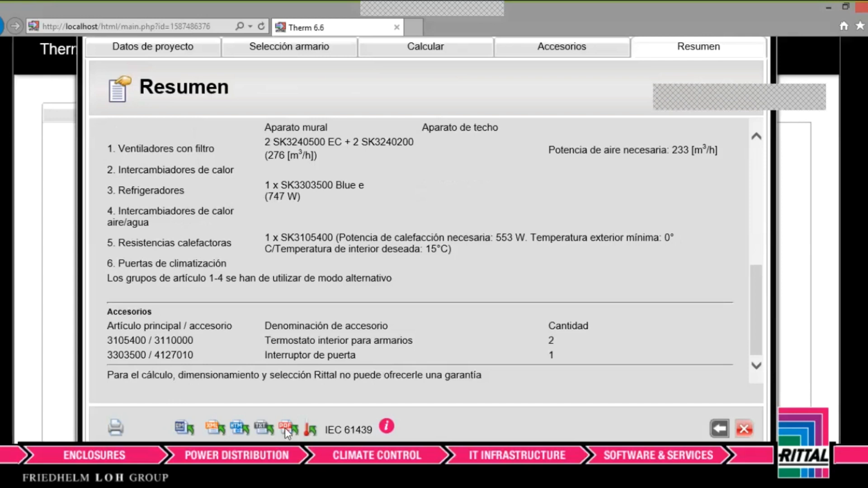
left_click_drag(755, 306, 741, 156)
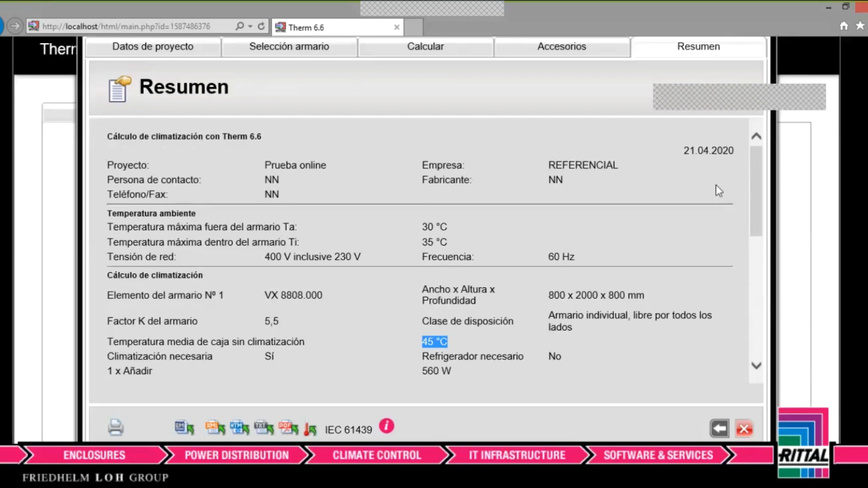
key("ctrl+minus")
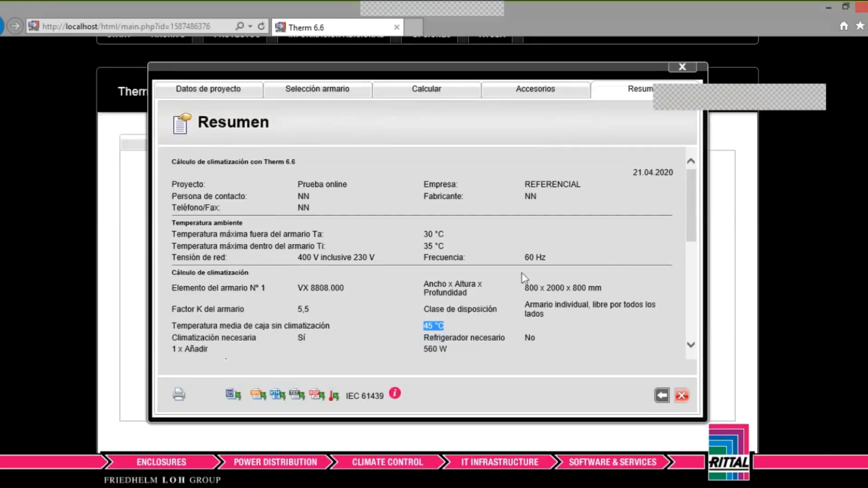
triple_click(352, 157)
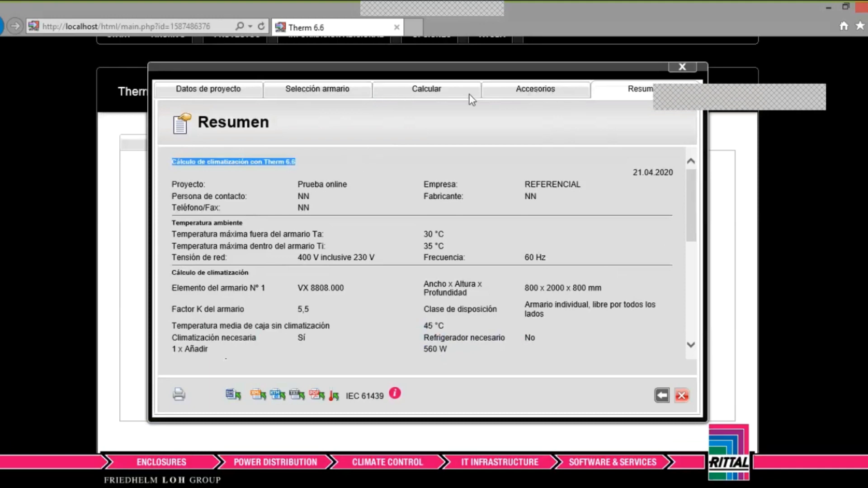
Return to the calculation and set the maximum outside temperature to 35 °C.
left_click(437, 90)
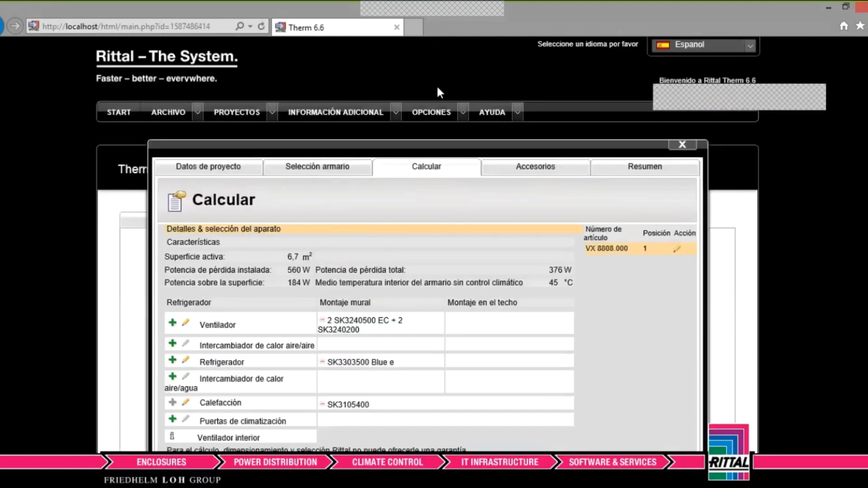
scroll(718, 187, "down", 3)
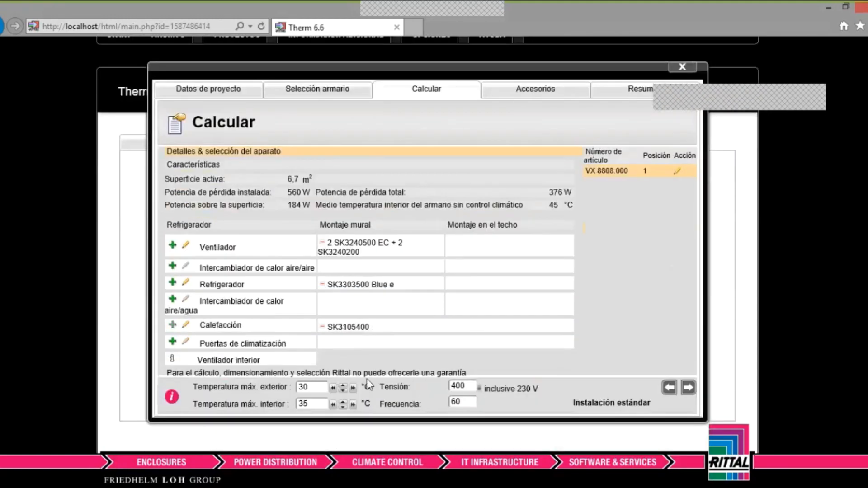
left_click_drag(310, 388, 267, 376)
type("35")
key("Tab")
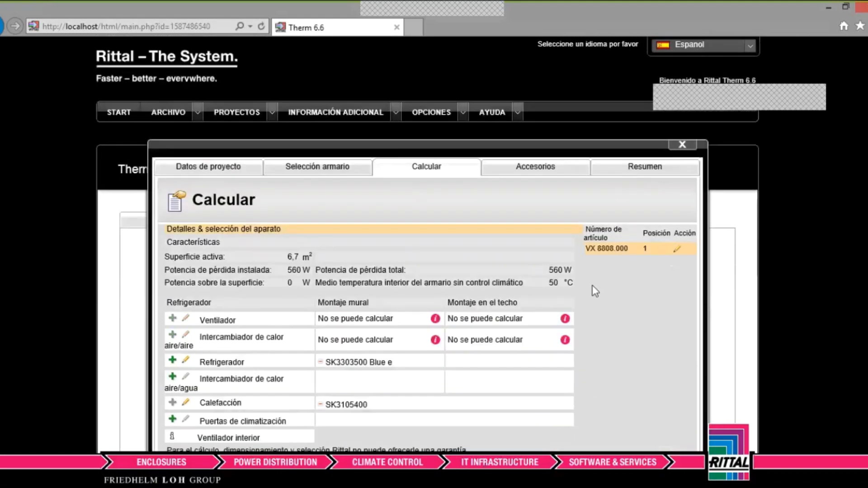
scroll(428, 280, "down", 2)
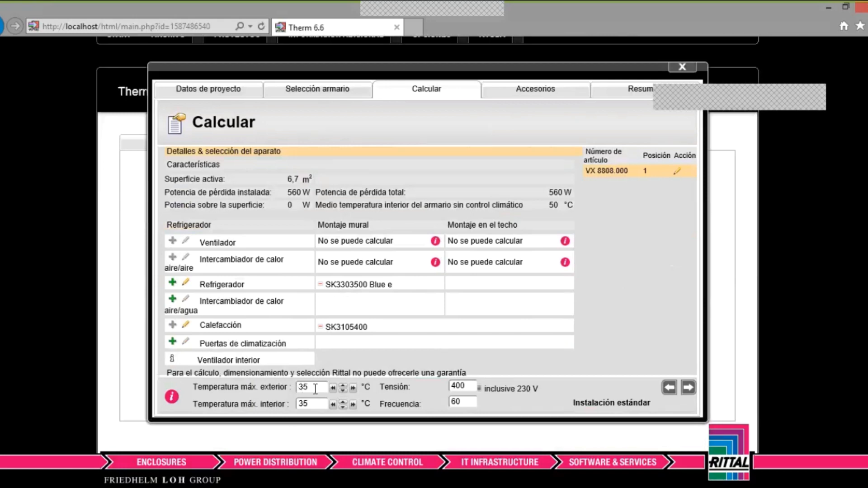
key("ctrl+plus")
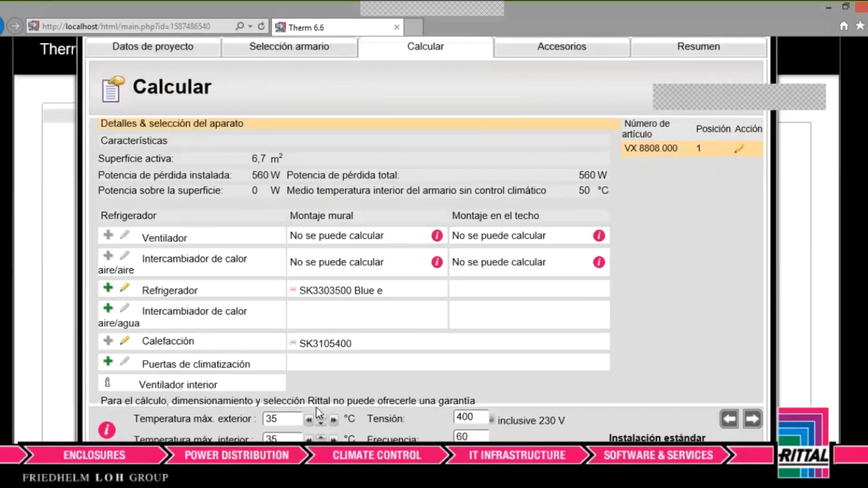
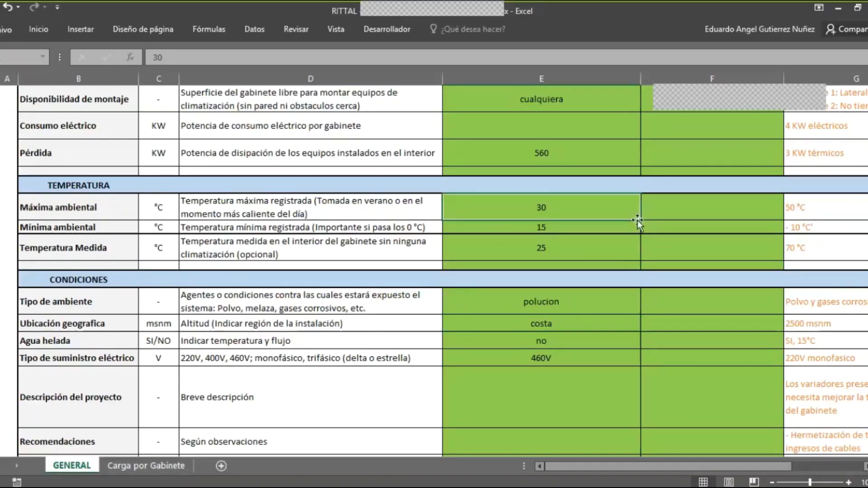
Review the Excel form's general data, including the temperature and environmental condition entries down to the recommendations row.
left_click_drag(638, 221, 637, 220)
key("Up")
key("Up")
key("Up")
key("Up")
key("Up")
key("Up")
key("Up")
key("Up")
key("Up")
key("Up")
key("Up")
key("Down")
key("Down")
key("Down")
key("Down")
key("Down")
key("Down")
key("Down")
key("Down")
key("Down")
key("Down")
key("Down")
key("Down")
key("Down")
key("Down")
key("Down")
key("Down")
key("Down")
key("Down")
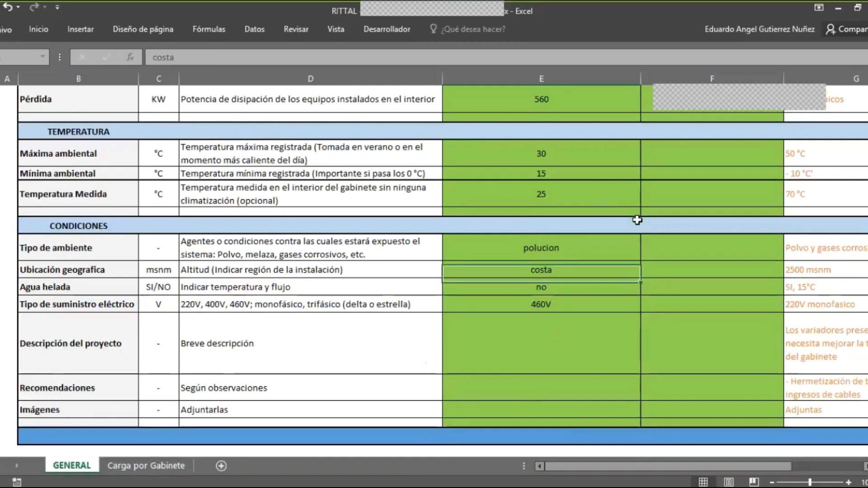
key("Down")
key("Down")
key("Down")
key("Down")
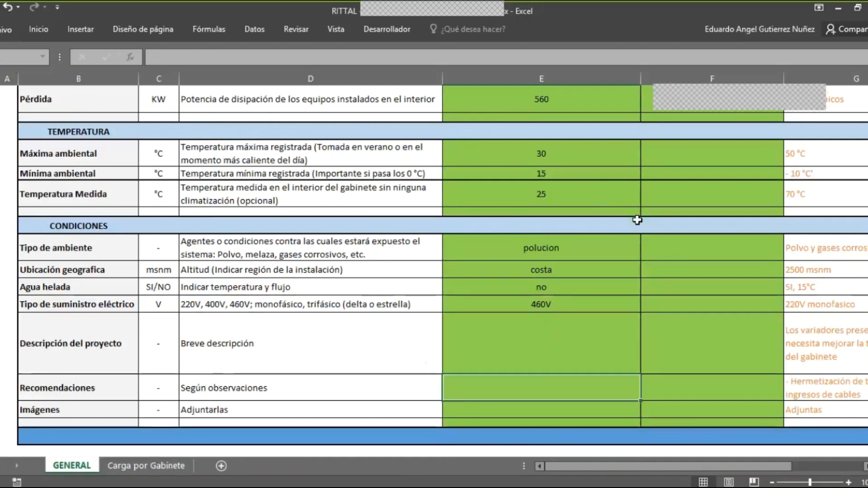
key("Up")
key("Up")
key("Up")
key("Up")
key("Up")
key("Down")
key("Up")
key("Up")
key("Up")
key("Up")
key("Up")
key("Up")
key("Up")
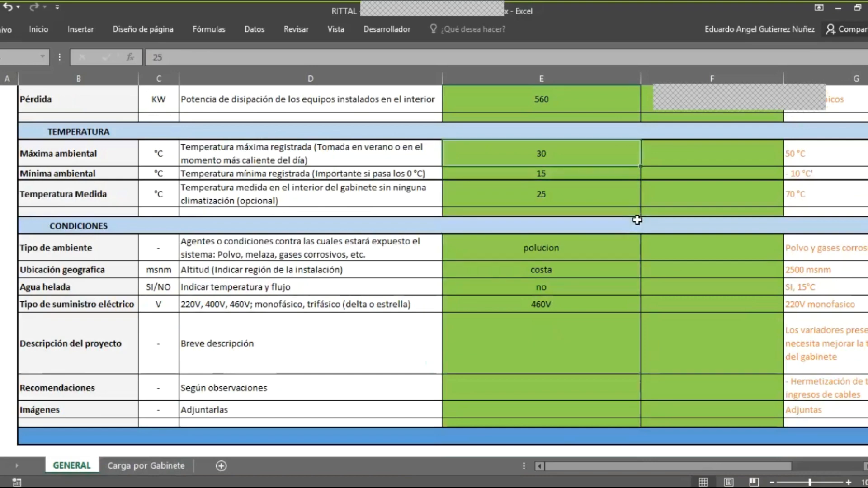
Set the cabinet's degree of protection in the form to "Nema 4X".
key("Up")
key("Up")
key("Up")
key("Up")
key("Up")
key("Up")
key("Up")
key("Up")
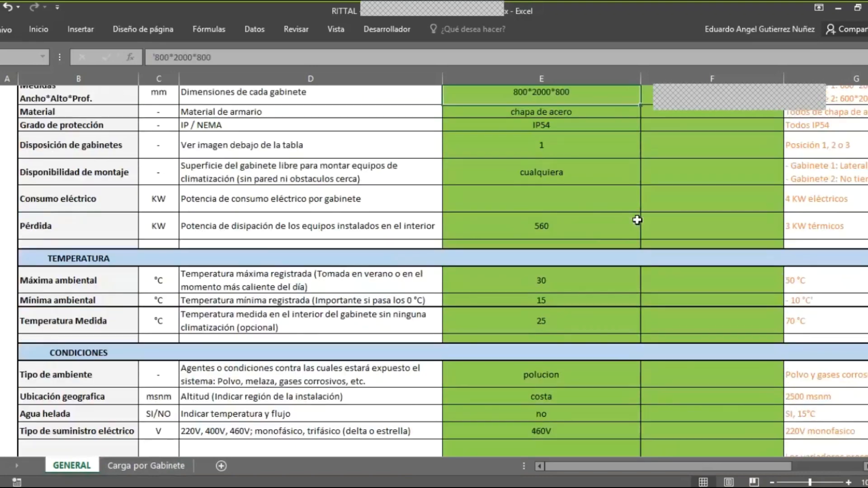
key("Down")
key("Down")
type("Nema")
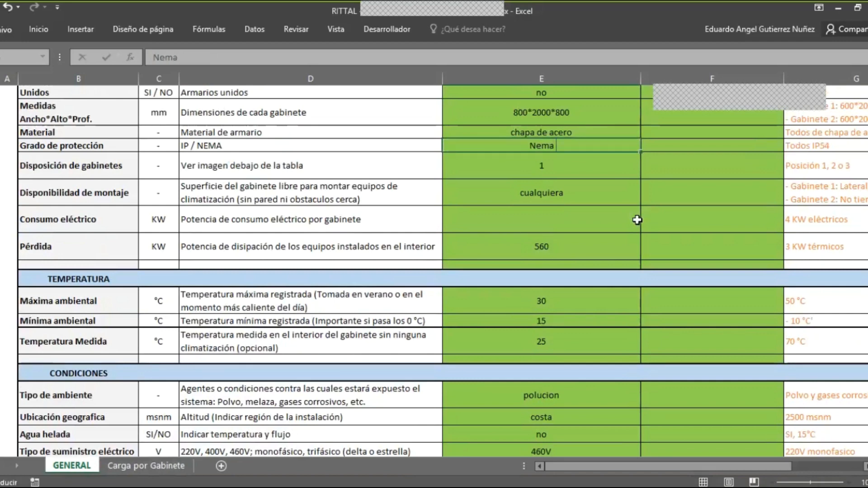
type(" 4X")
key("Up")
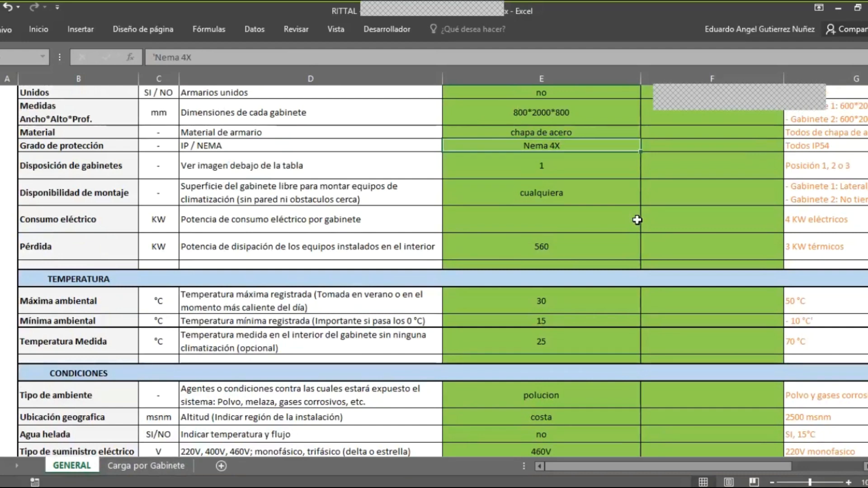
Review the form's entries from cabinet arrangement and mounting availability down through heat loss and the temperature section.
key("Down")
key("Down")
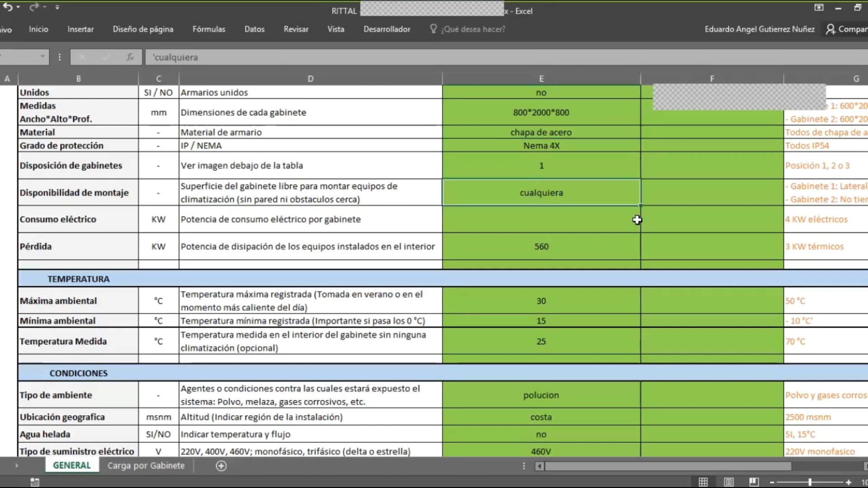
key("Down")
key("Down")
key("Down")
key("Down")
key("Down")
key("Down")
key("Down")
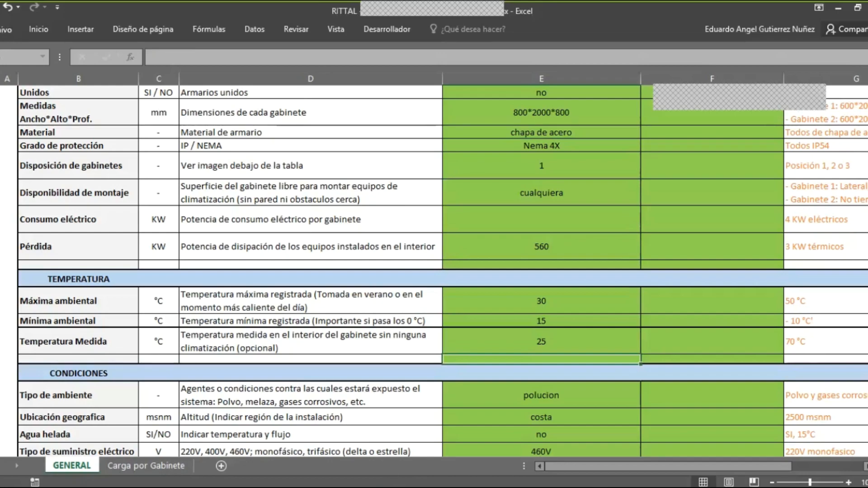
Switch to Rittal Therm 6.6 and review the cabinet characteristics and selected climate control units in the calculation.
key("alt+Tab")
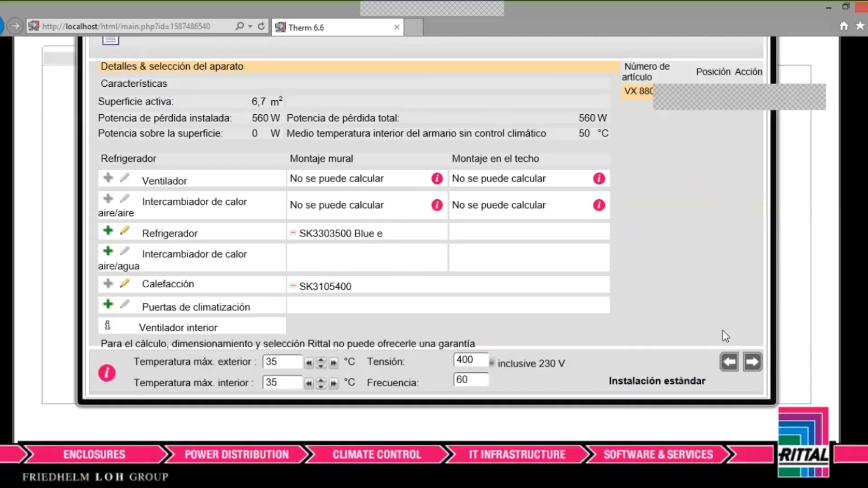
scroll(424, 240, "up", 3)
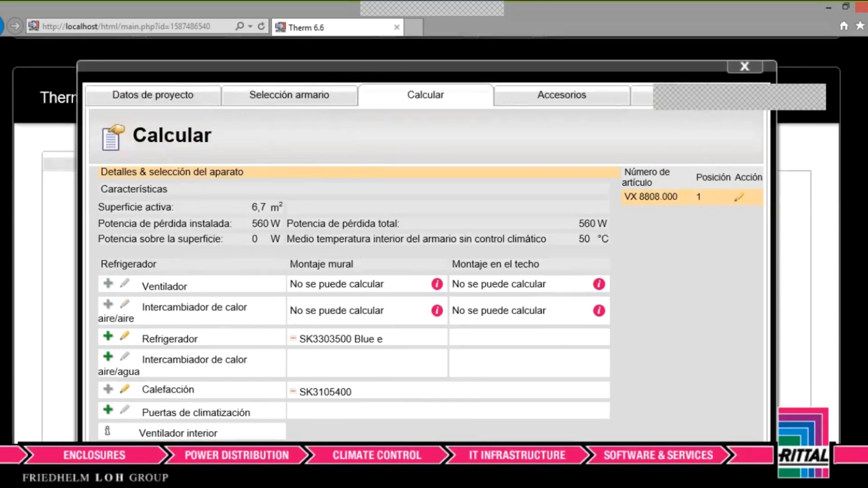
scroll(706, 310, "down", 3)
scroll(333, 337, "up", 3)
scroll(333, 337, "down", 3)
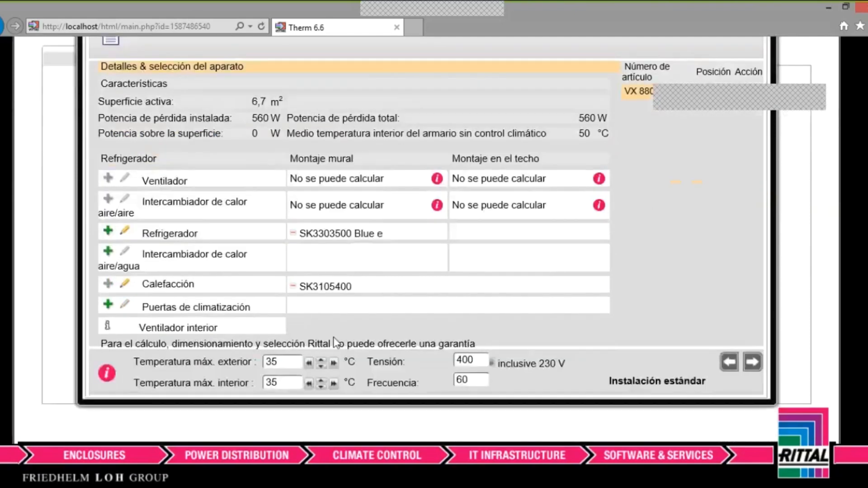
Try a maximum outside temperature of 30 °C and restore it to 35 °C.
left_click_drag(285, 363, 233, 360)
type("30")
left_click_drag(295, 364, 253, 361)
type("35")
left_click(690, 278)
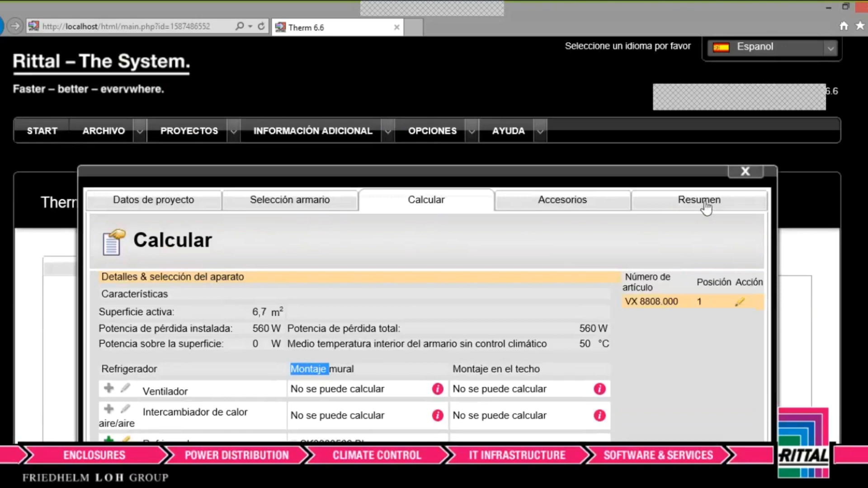
Open the project summary and review the ambient temperatures, heat loss figures and heat exchange through the cabinet surface.
left_click(705, 206)
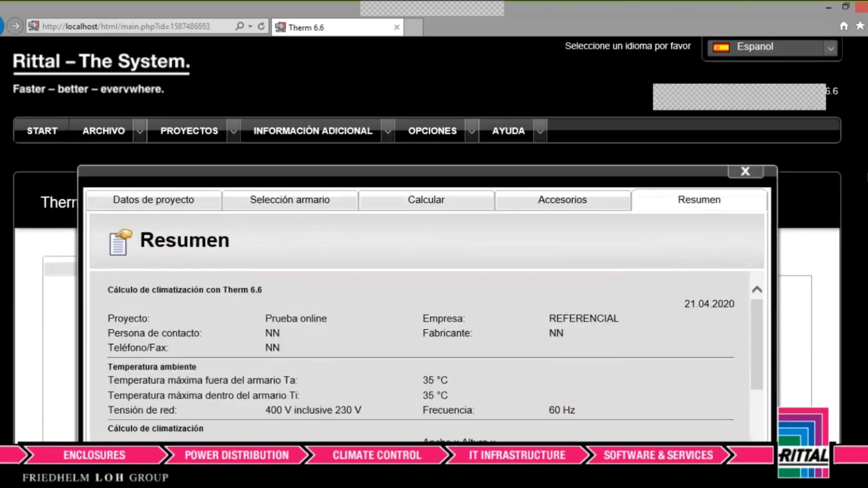
scroll(434, 244, "down", 5)
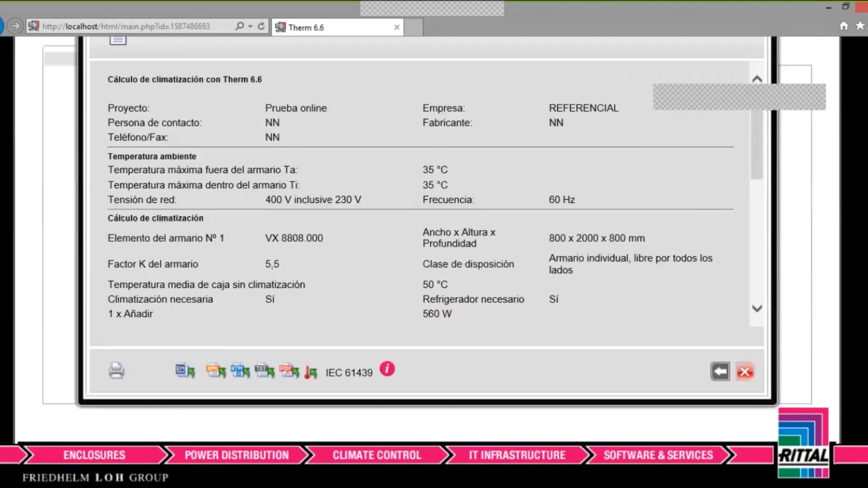
left_click_drag(756, 174, 759, 230)
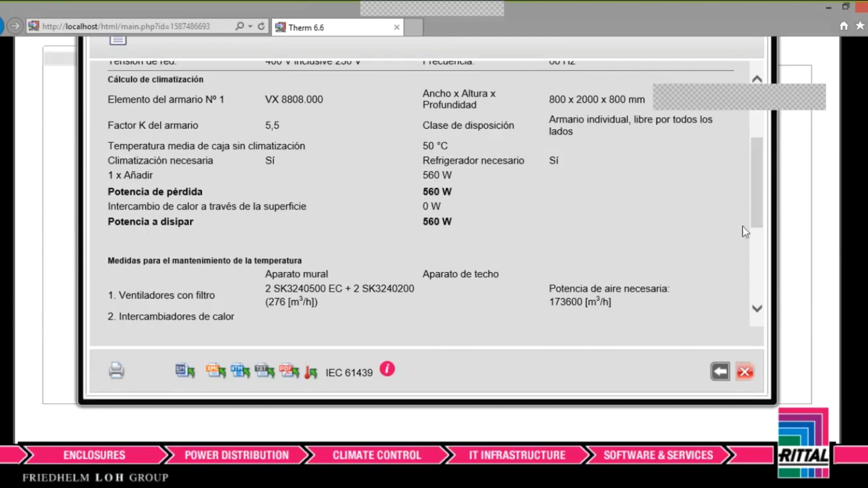
left_click_drag(756, 212, 753, 158)
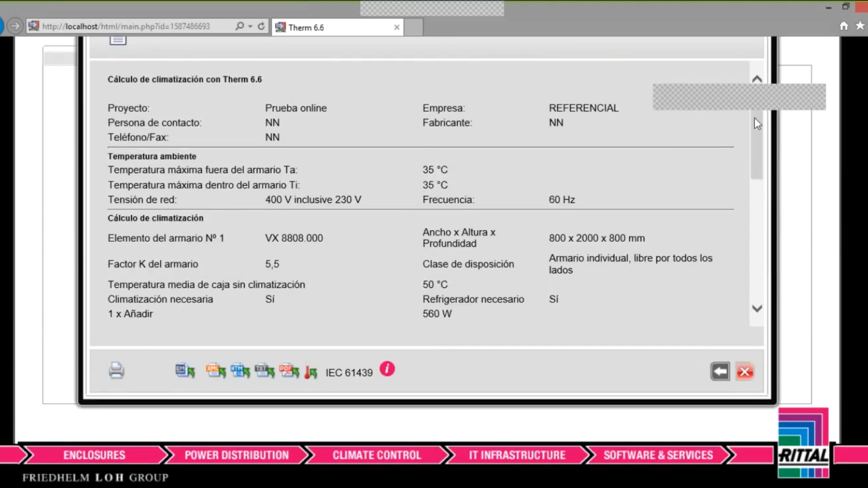
scroll(425, 226, "up", 4)
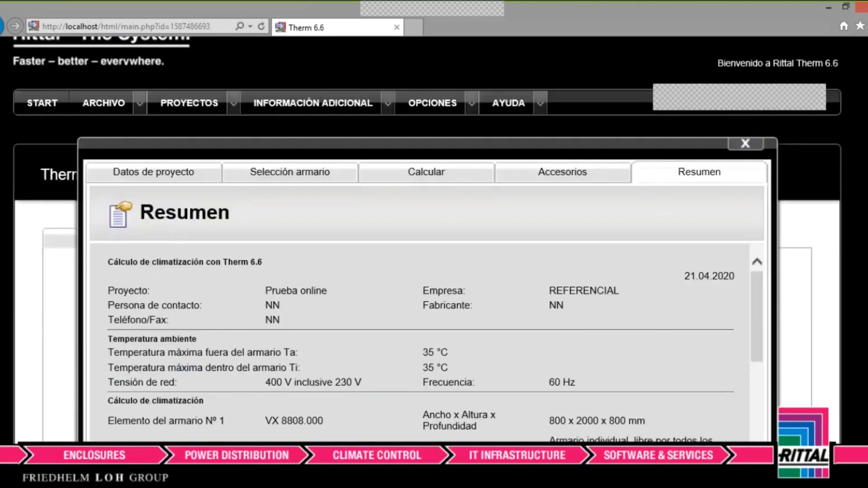
Return to the calculation, set the maximum outside temperature to 40 °C and accept the recalculated component selection.
left_click(426, 178)
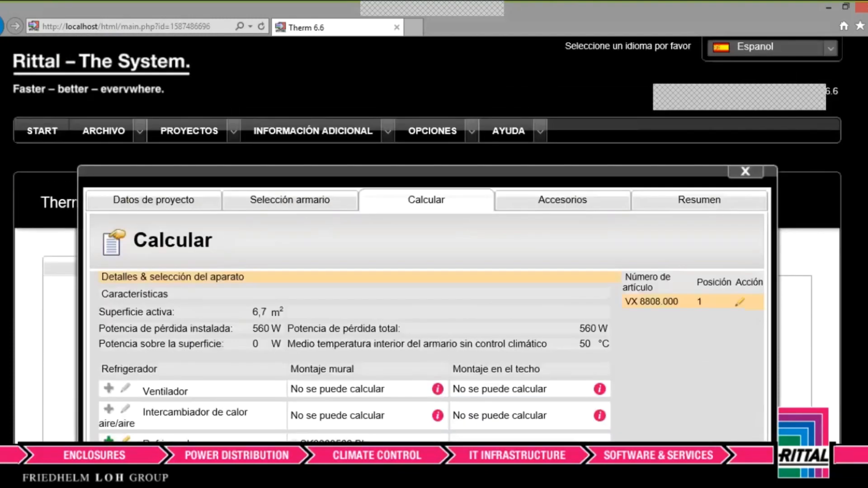
scroll(294, 359, "down", 5)
left_click_drag(294, 358, 236, 361)
type("40")
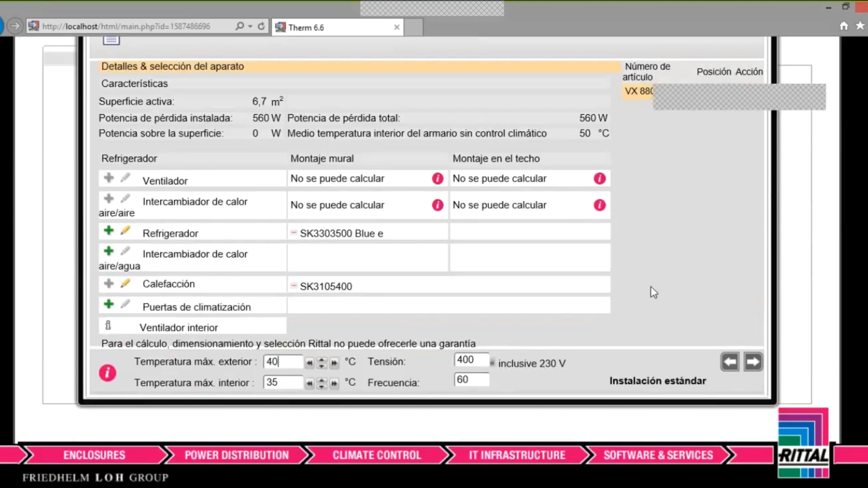
left_click(752, 362)
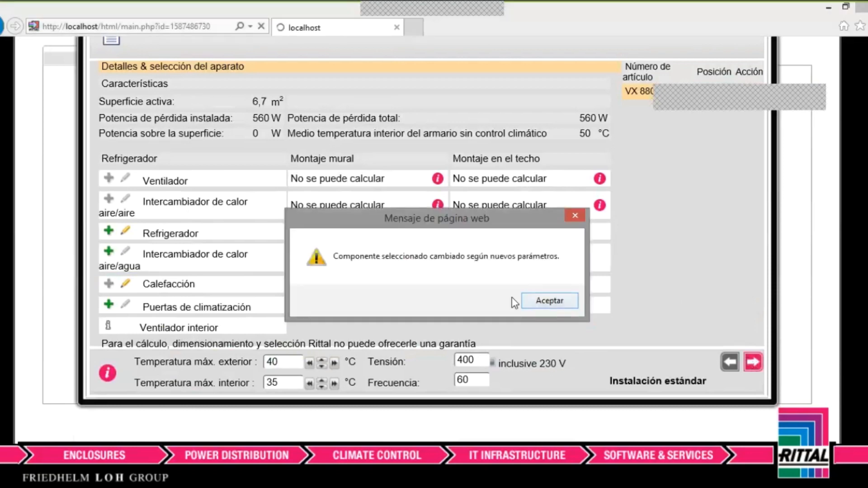
left_click(552, 300)
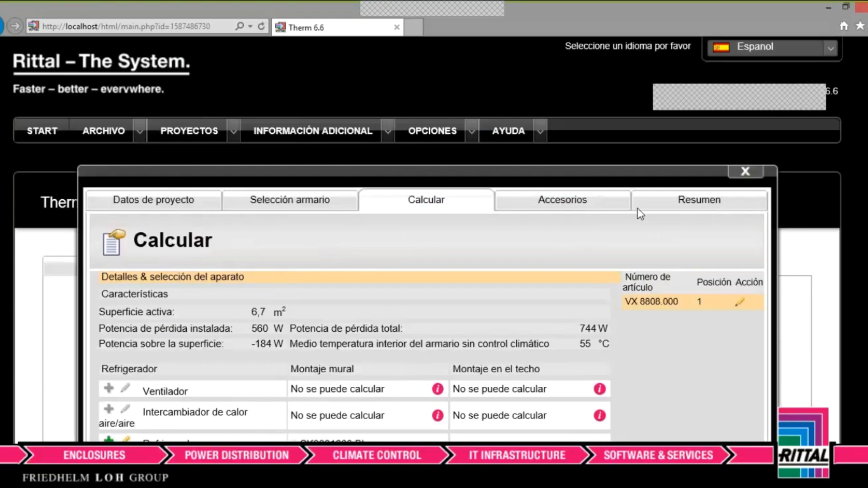
Review the summary's average temperature without climate control, surface heat exchange and power to dissipate, and return to the cabinet selection.
left_click(711, 206)
left_click(711, 207)
scroll(767, 186, "down", 5)
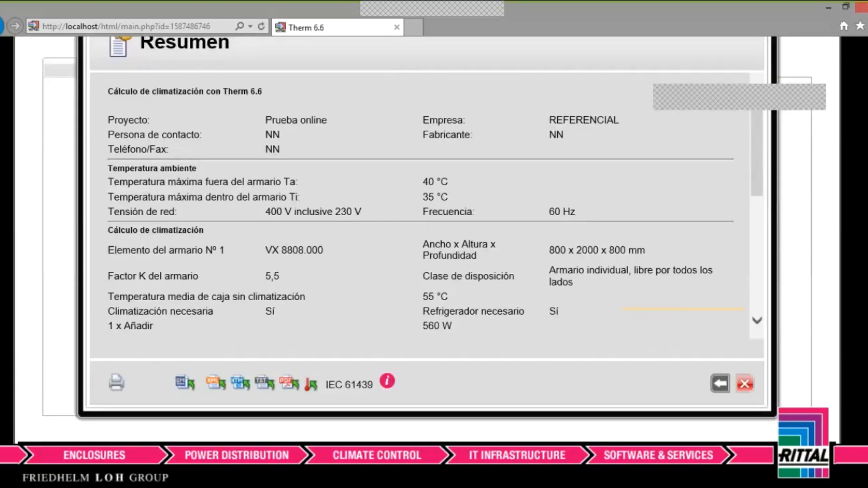
left_click_drag(757, 178, 700, 235)
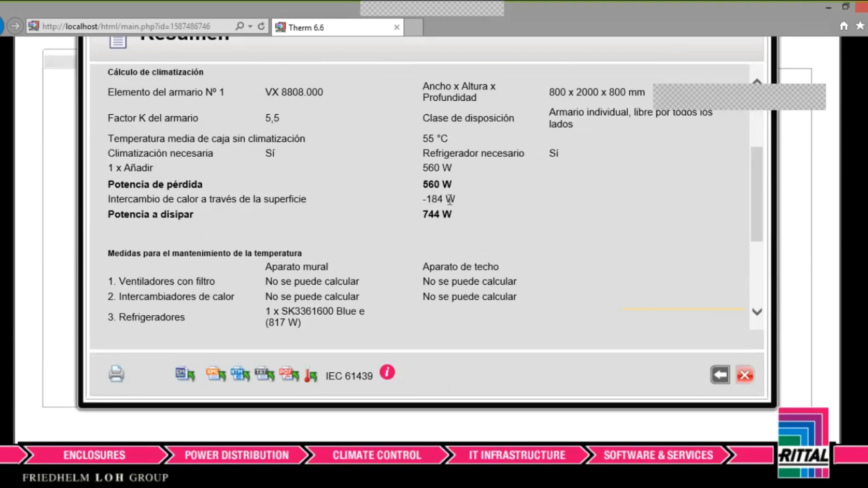
left_click_drag(452, 139, 424, 141)
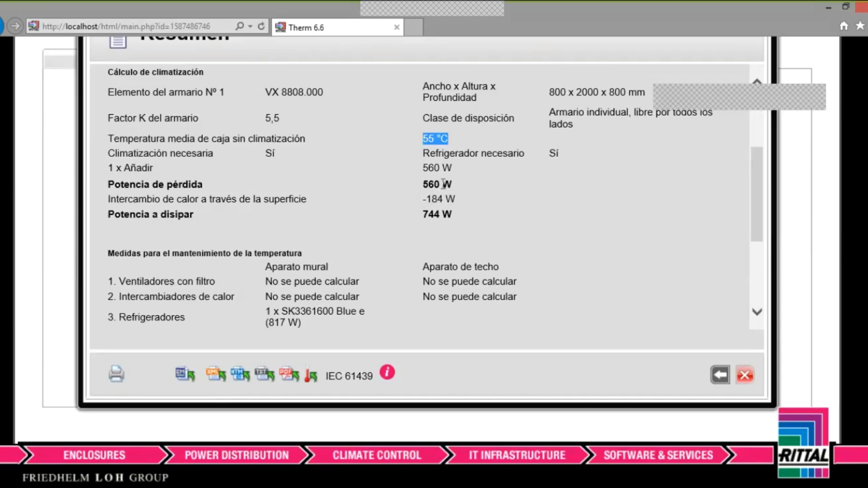
scroll(853, 234, "up", 5)
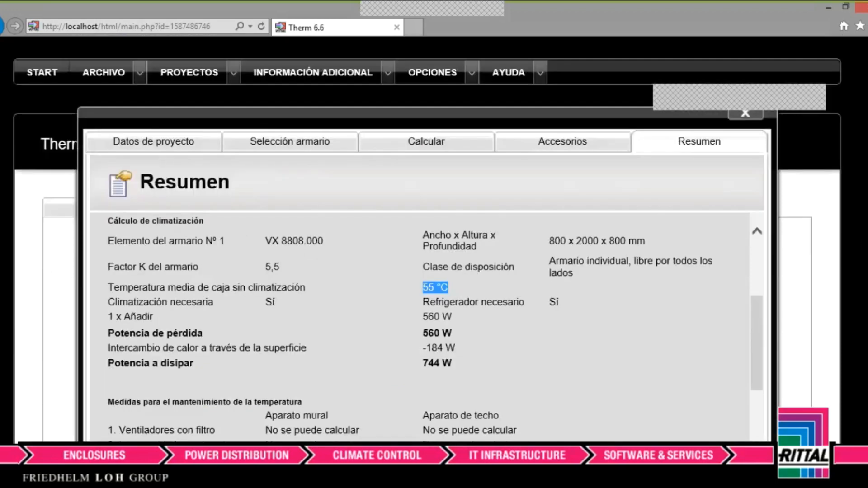
scroll(866, 193, "down", 3)
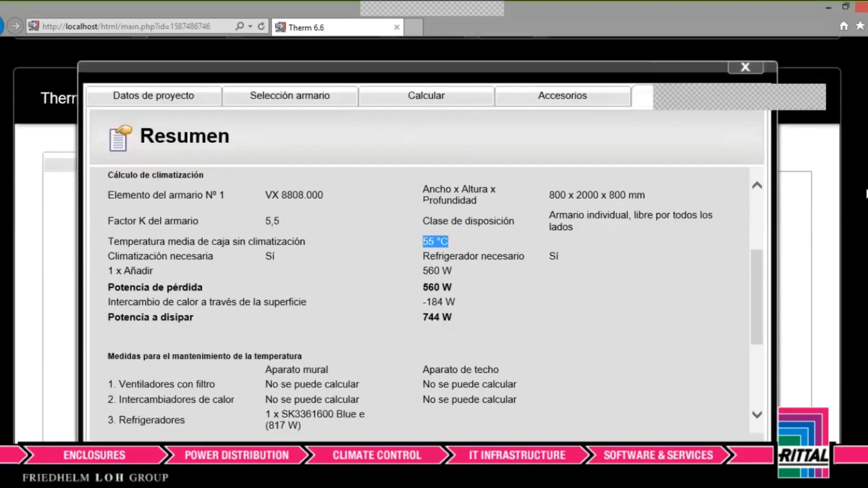
left_click(302, 100)
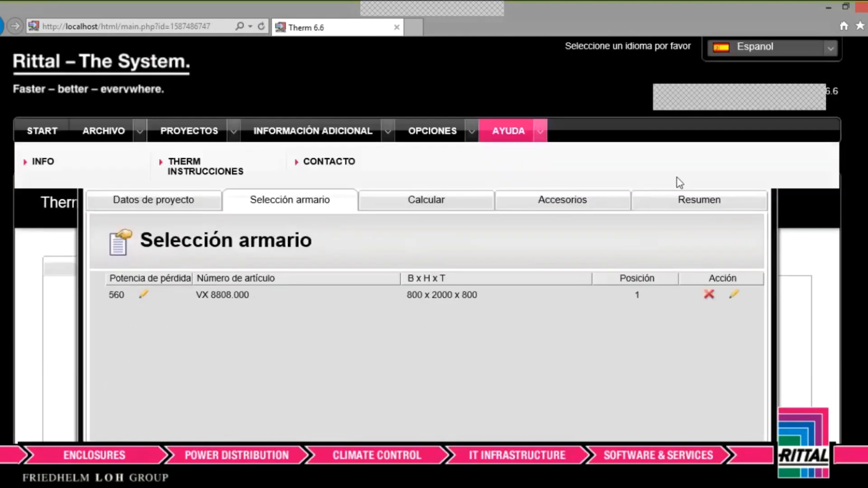
scroll(428, 271, "down", 5)
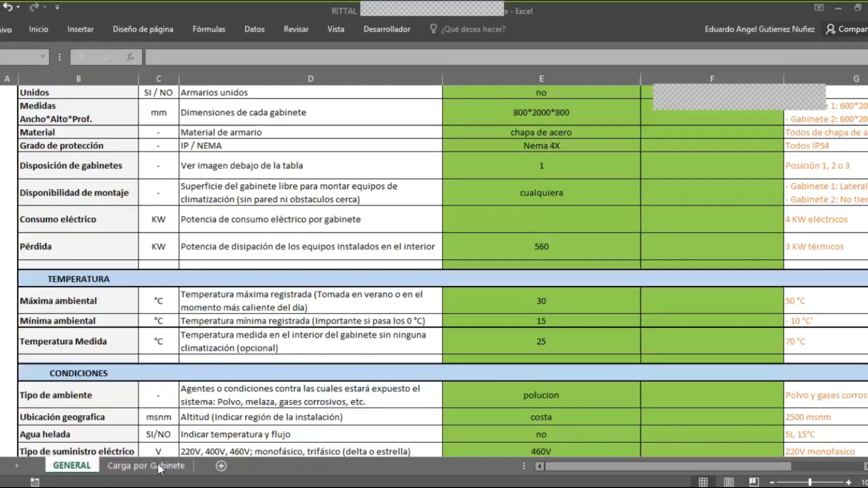
In the Excel form's Carga por Gabinete sheet, copy the three component rows of cabinet 1 into the cabinet 2 table.
left_click(149, 466)
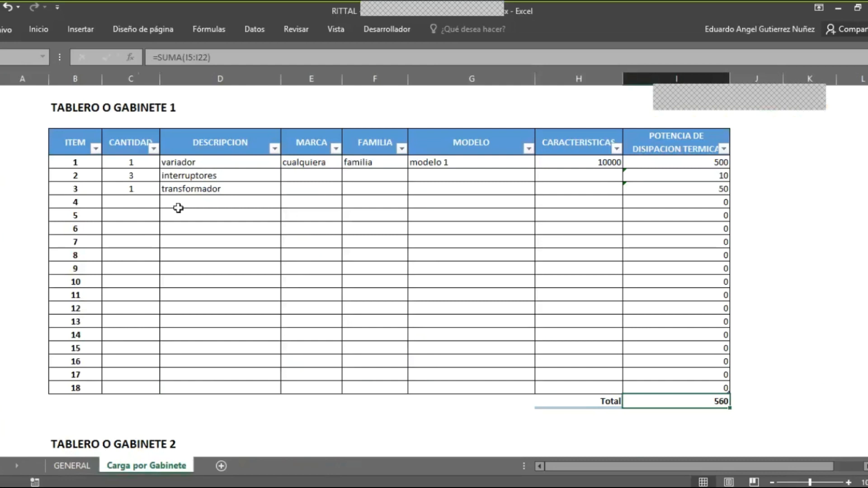
left_click_drag(127, 164, 337, 177)
left_click(663, 185, "shift")
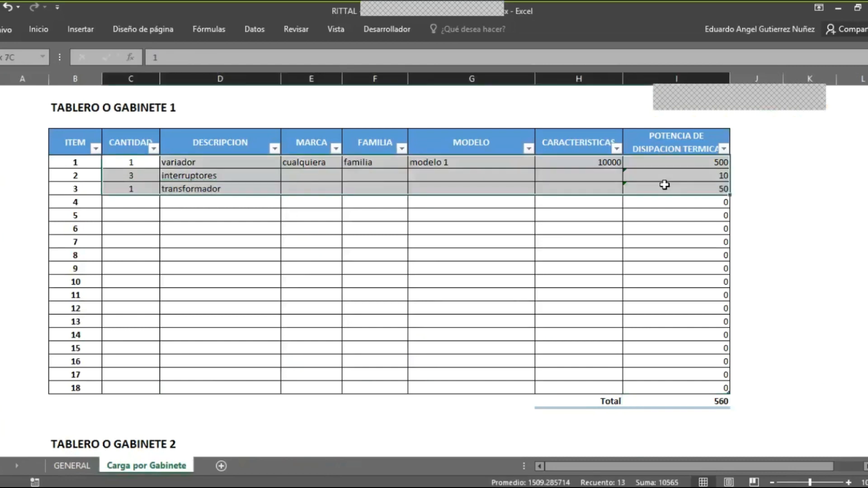
key("ctrl+c")
key("Down")
key("Down")
key("Down")
key("Down")
key("Down")
key("Down")
key("Down")
key("Down")
key("Down")
key("Down")
key("Down")
key("Down")
key("Down")
key("Down")
key("Down")
key("Down")
key("Down")
key("Down")
key("Down")
key("Down")
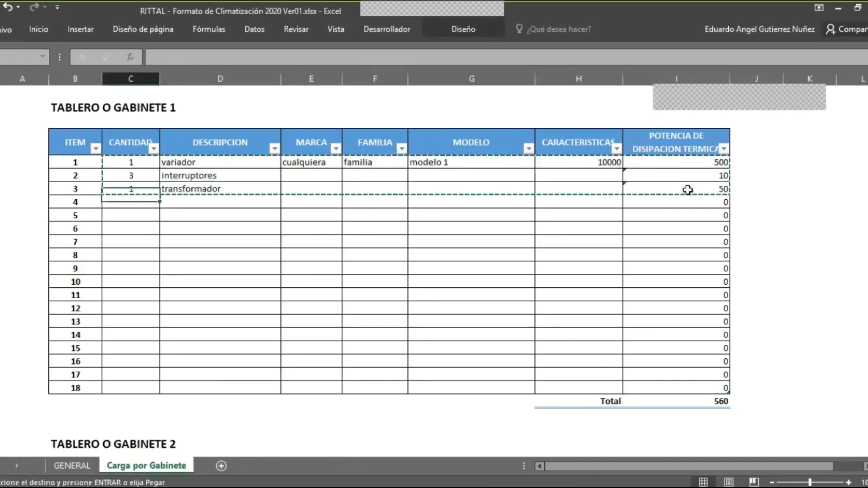
key("Up")
key("Up")
key("Up")
key("Up")
key("Up")
key("Up")
key("Up")
key("ctrl+v")
In the cabinet 2 table, set the variador's CARACTERISTICAS value to 2000.
key("Up")
key("Up")
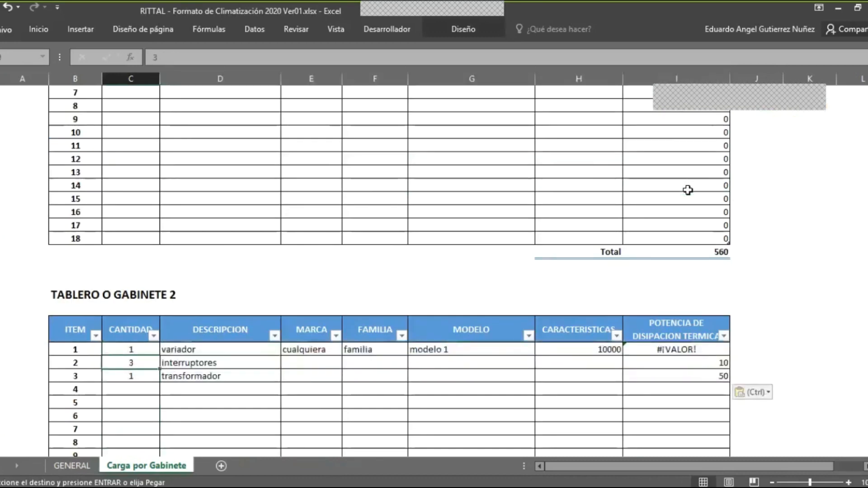
key("Right")
key("Right")
key("Right")
key("Right")
key("Right")
key("Right")
key("Right")
key("Left")
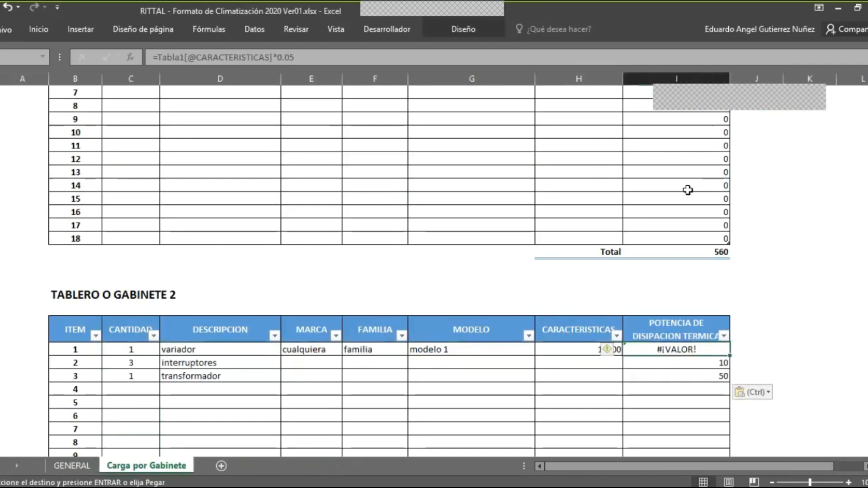
key("Left")
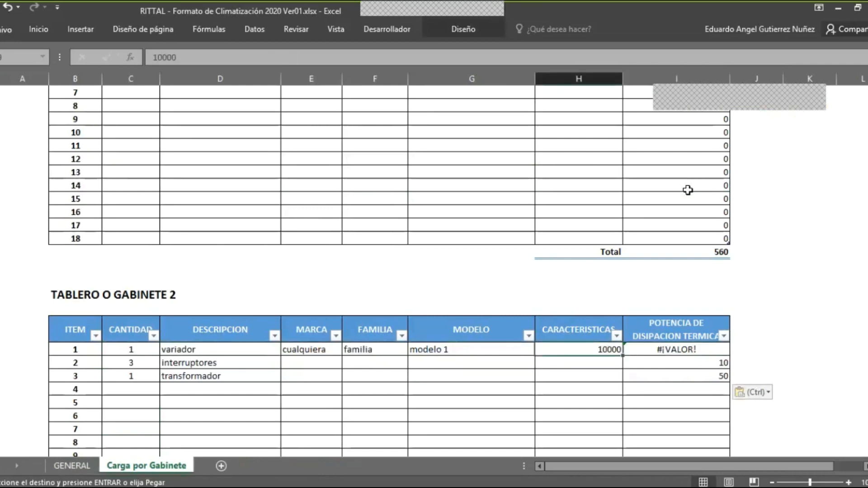
type("2000")
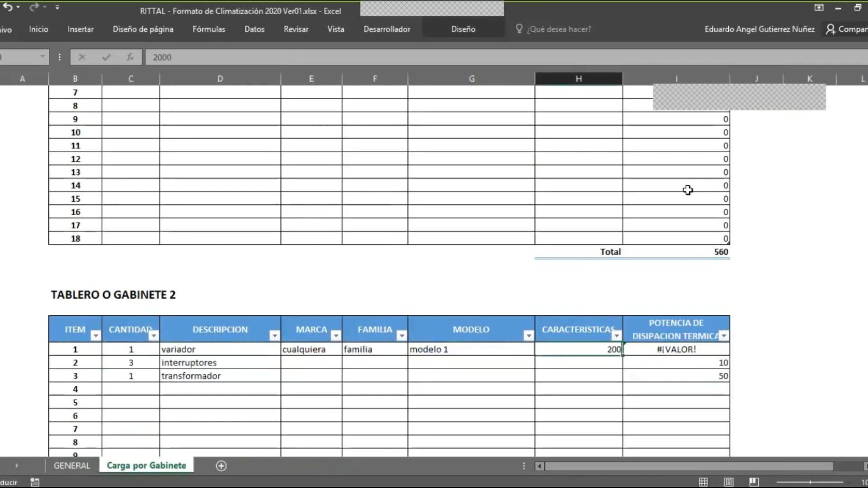
key("Return")
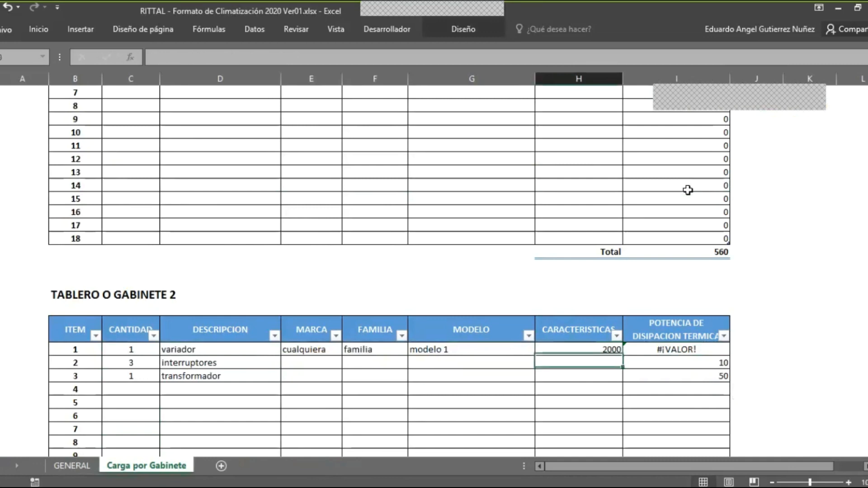
Replace the formula for the cabinet 2 variador's thermal dissipation power with the value 800.
key("Up")
key("Right")
key("ctrl+Up")
key("ctrl+Up")
key("ctrl+Up")
key("ctrl+Up")
key("ctrl+Down")
key("ctrl+Down")
key("ctrl+Down")
key("Down")
key("Up")
key("Down")
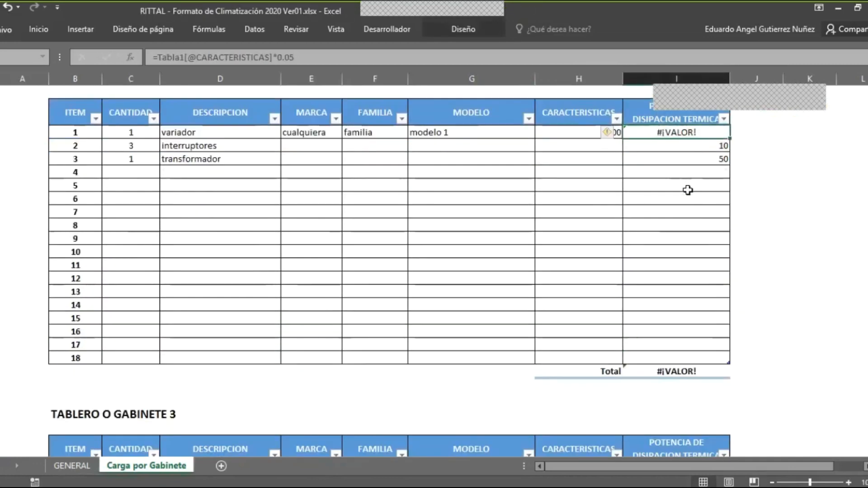
type("800")
key("ctrl+Return")
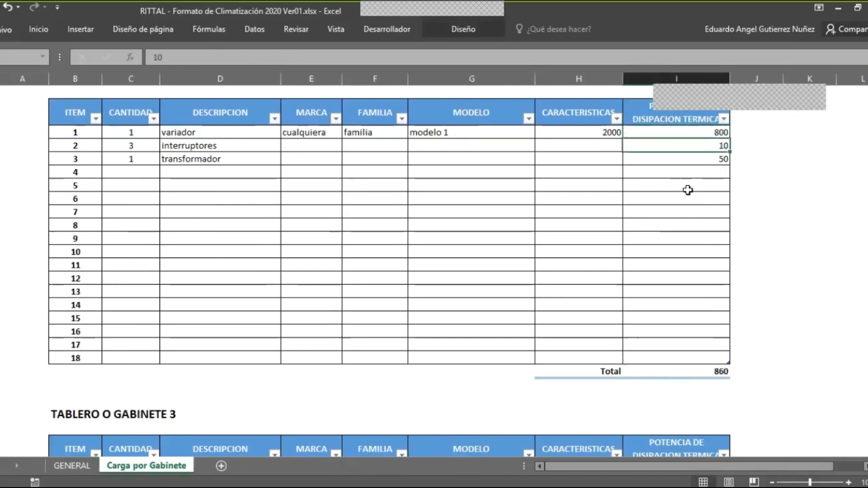
Go down the cabinet 2 dissipation column and check its total formula.
key("Up")
key("Down")
key("Down")
key("Down")
key("Down")
key("Down")
key("Down")
key("Down")
key("Down")
key("Down")
key("Down")
key("Down")
key("Down")
key("Down")
key("Down")
key("Down")
key("Down")
key("Down")
key("Down")
key("Down")
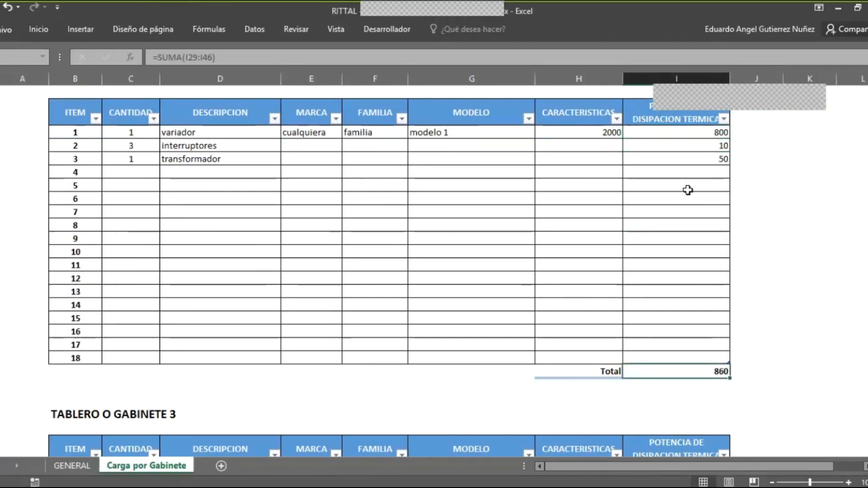
Look over the tables of the other cabinets and come back to the cabinet 2 total.
key("Page_Down")
key("Page_Down")
key("Page_Up")
key("Page_Up")
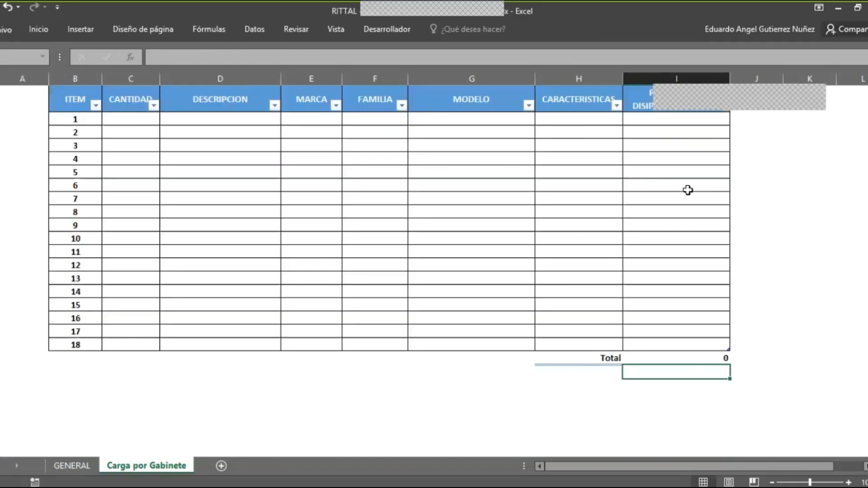
key("Page_Up")
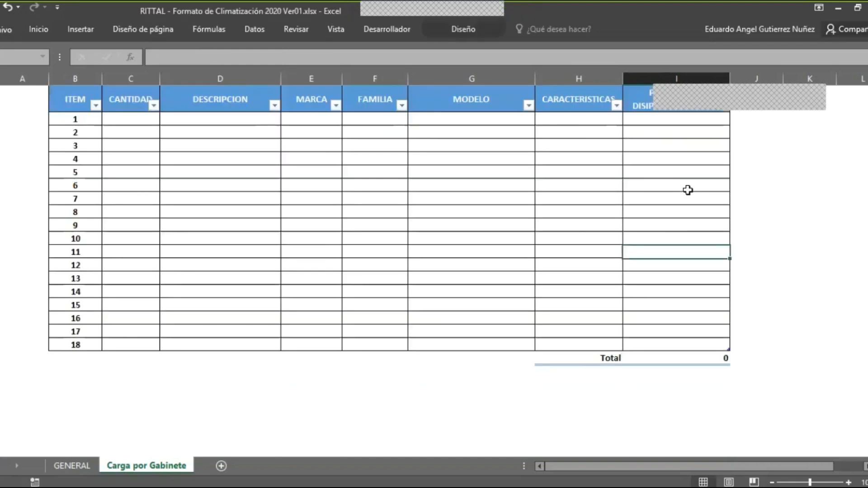
key("Page_Up")
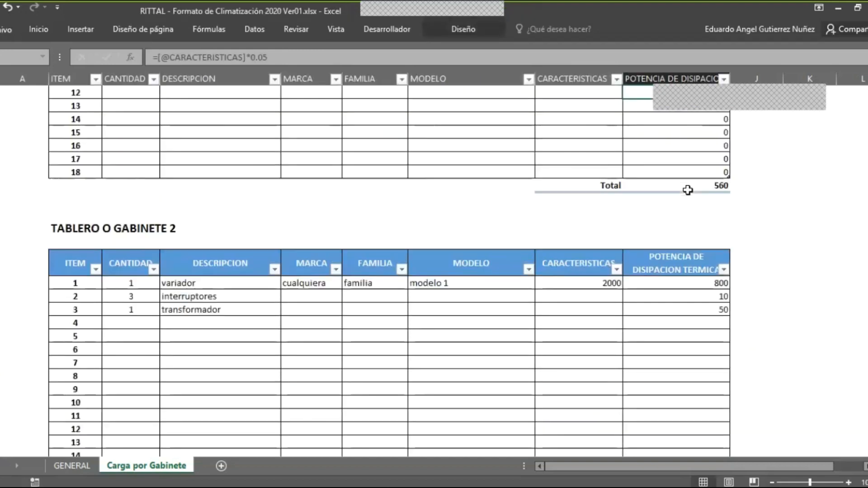
key("Page_Down")
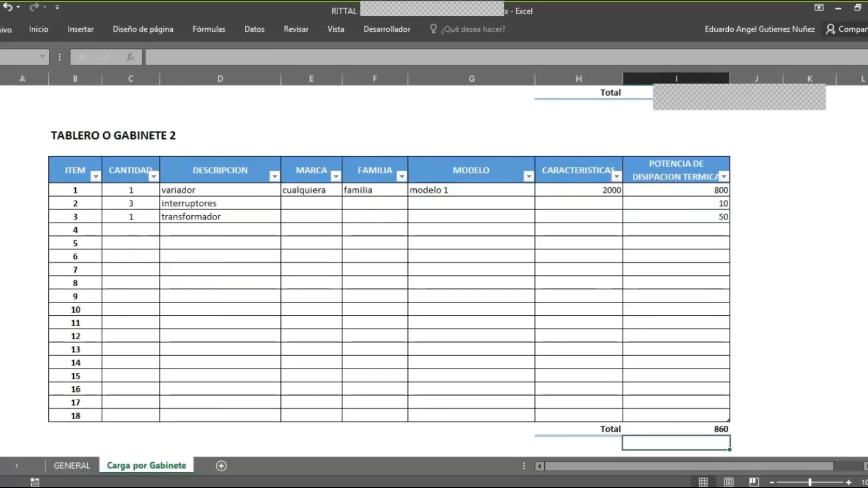
Switch to Rittal Therm, change the existing cabinet's placement to free-standing start or end cabinet (3) and save it.
key("alt+Tab")
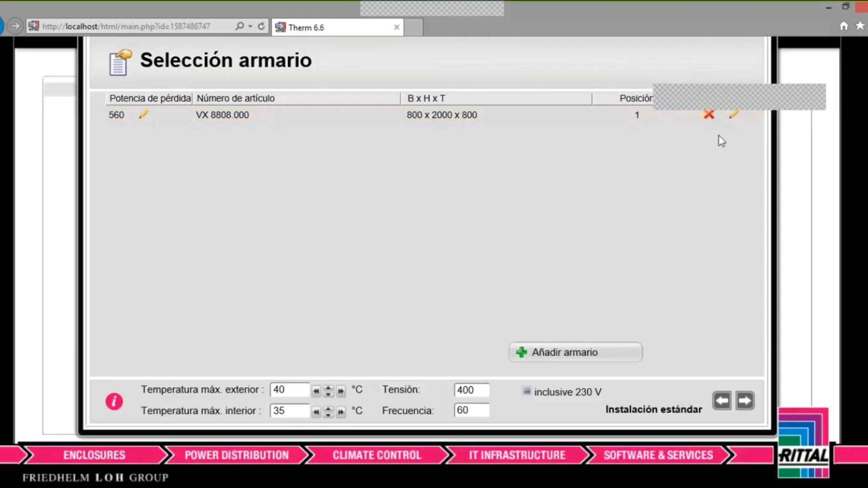
left_click(734, 119)
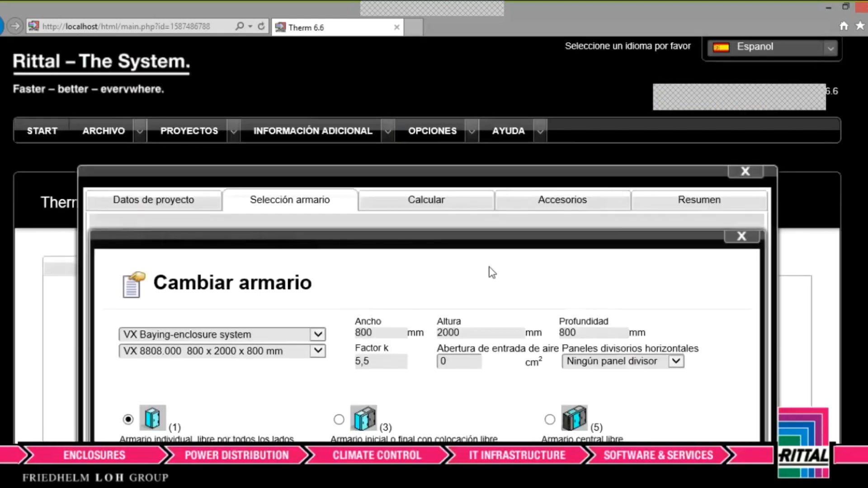
scroll(427, 235, "down", 5)
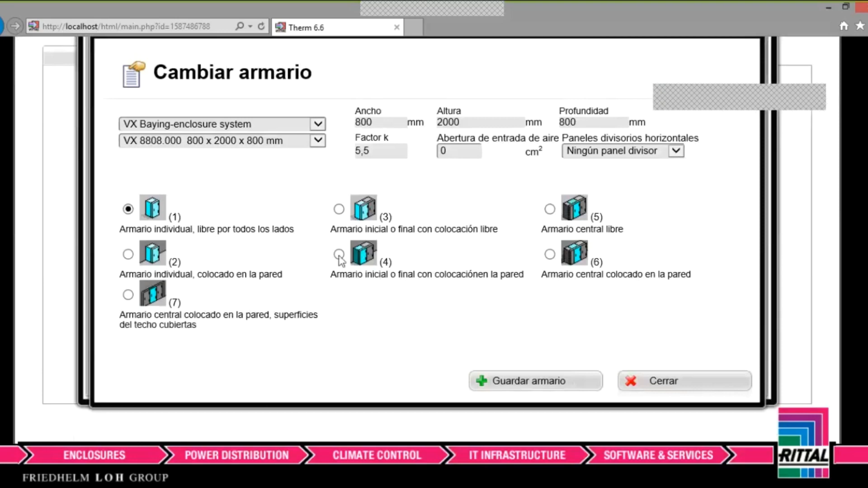
left_click(339, 209)
left_click(547, 387)
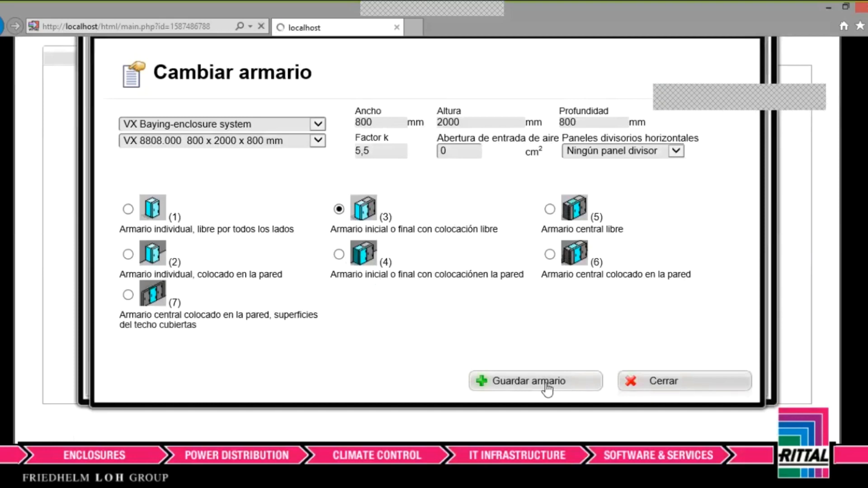
Add a second cabinet, VX 8808.000 measuring 800 x 2000 x 800 mm, as a free-standing start or end cabinet (3).
scroll(434, 245, "down", 5)
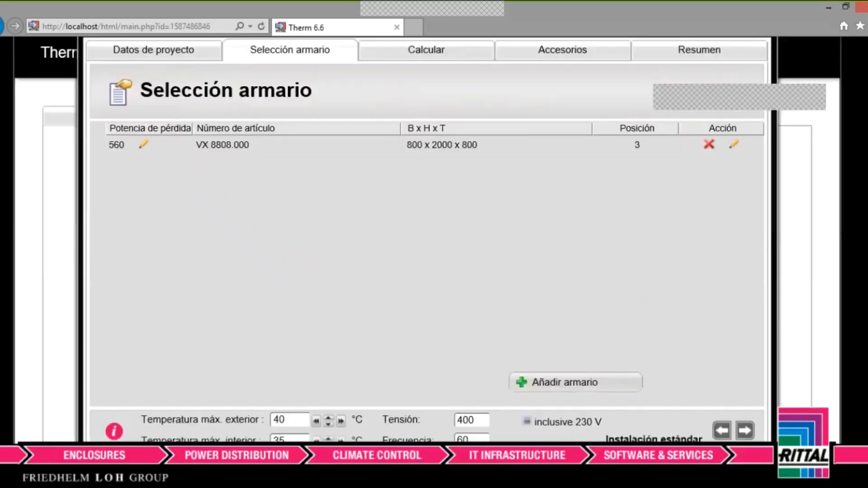
left_click(608, 324)
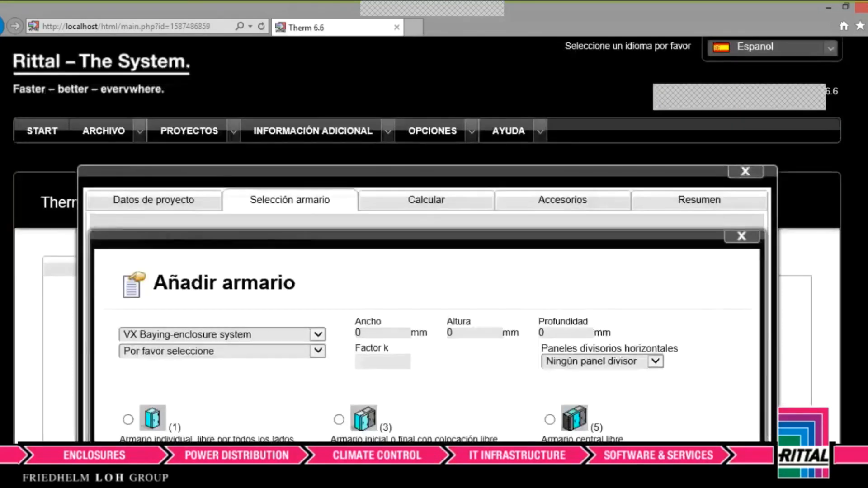
scroll(320, 169, "down", 4)
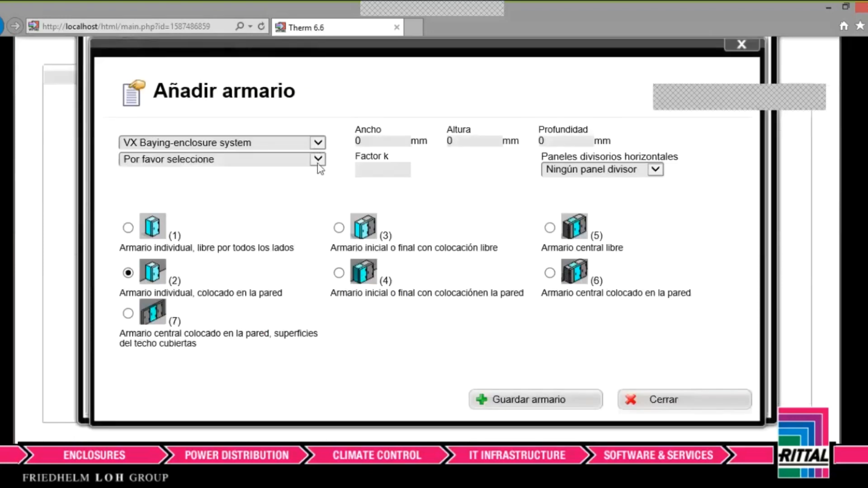
left_click(318, 161)
left_click_drag(320, 191, 326, 348)
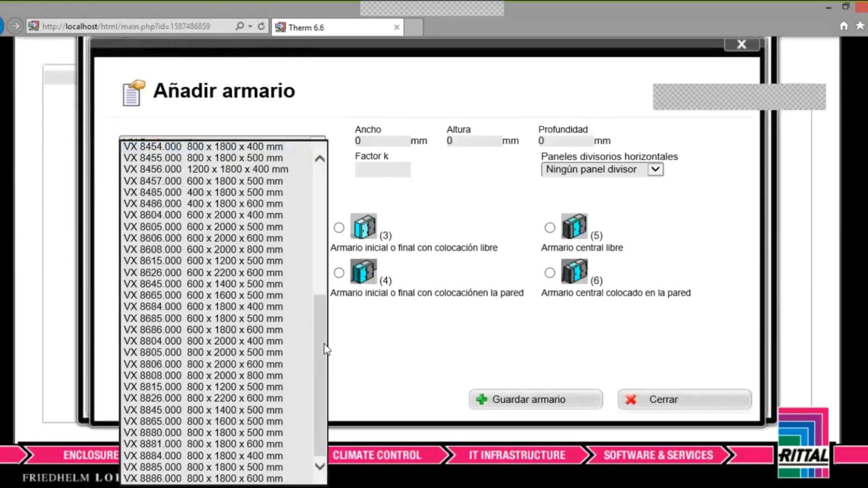
left_click(269, 376)
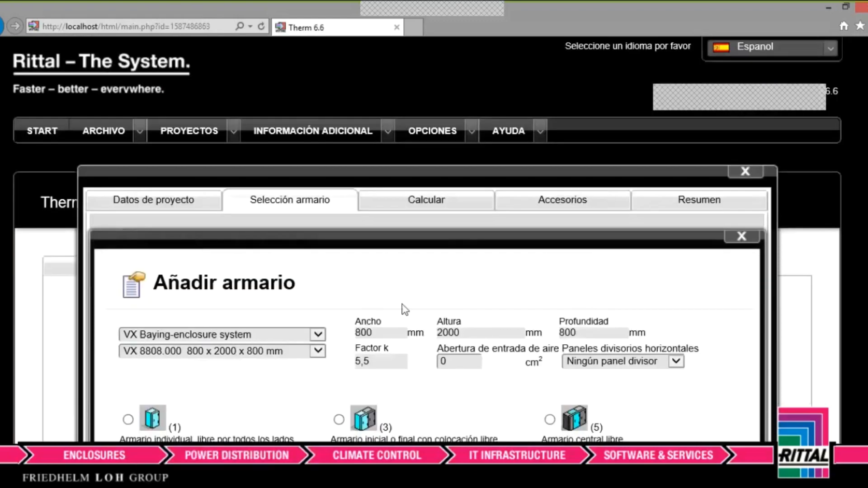
scroll(401, 204, "down", 5)
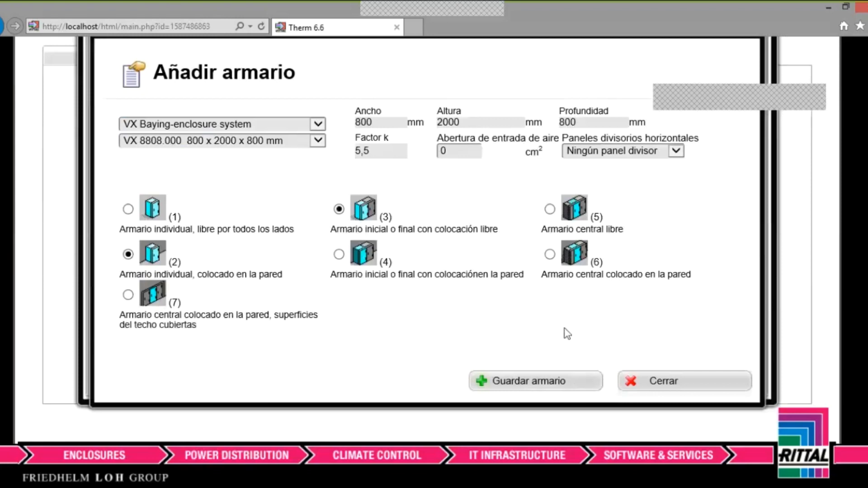
left_click(534, 384)
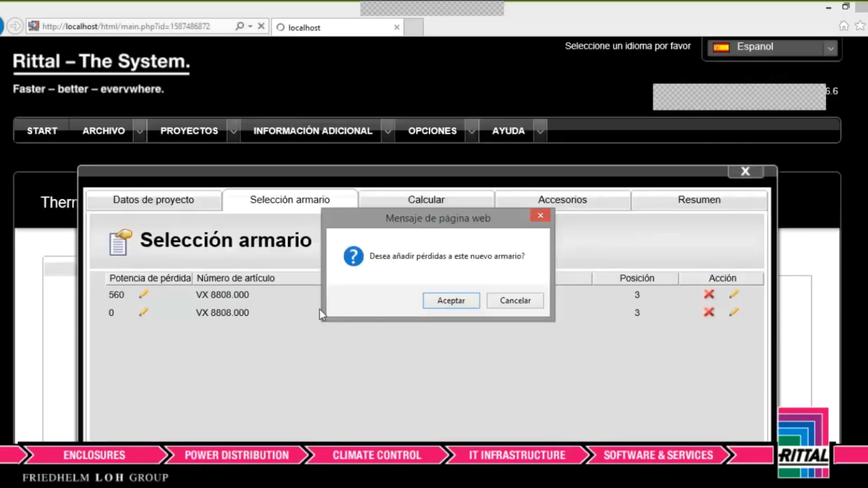
Agree to add losses to the new cabinet and enter its power loss directly as 860 W.
left_click(458, 303)
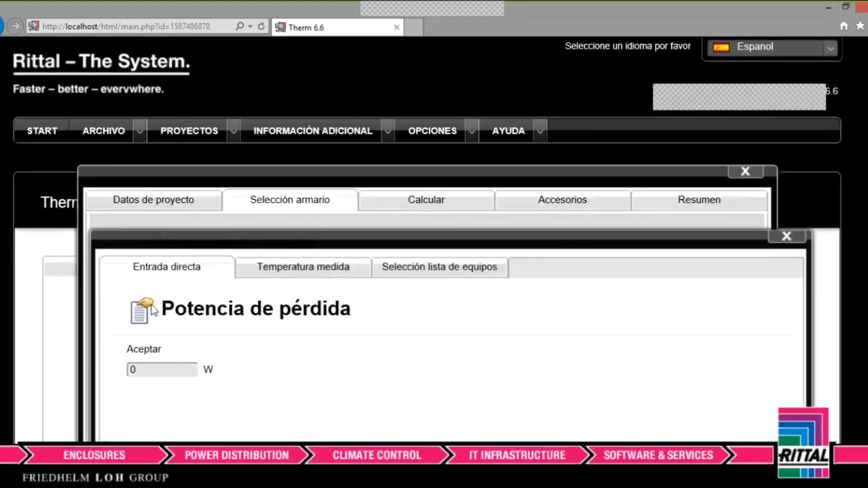
double_click(150, 374)
type("860")
scroll(767, 368, "down", 5)
left_click(721, 358)
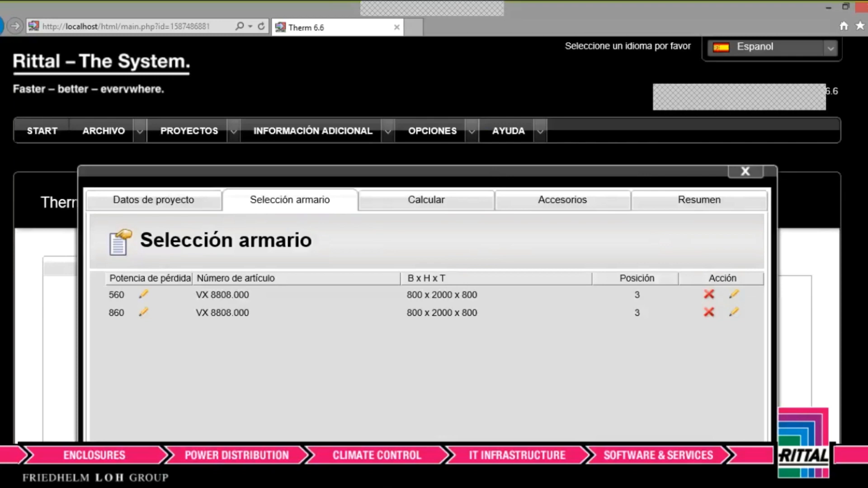
Review the list of both cabinets with their losses, dimensions and positions, and the temperature and supply settings.
scroll(427, 271, "down", 3)
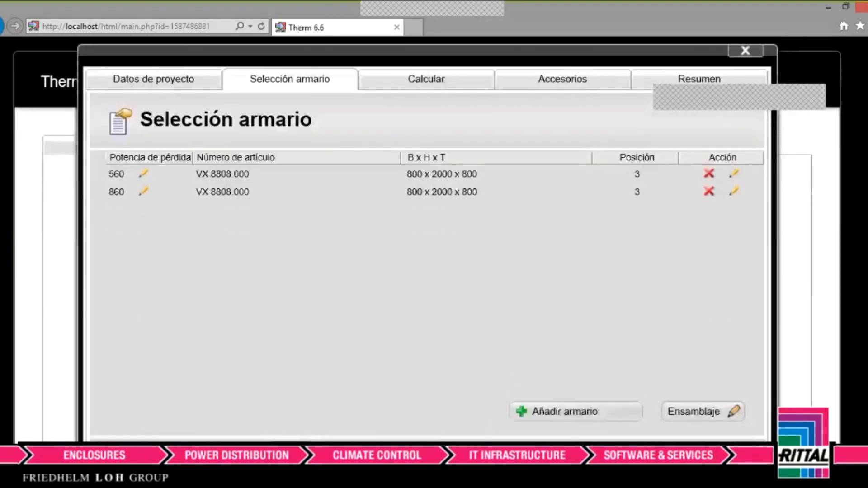
scroll(427, 271, "down", 2)
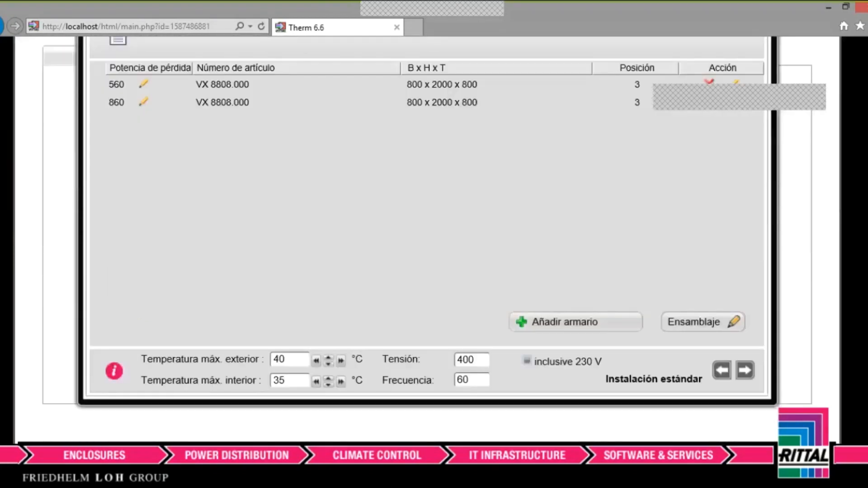
scroll(427, 271, "up", 5)
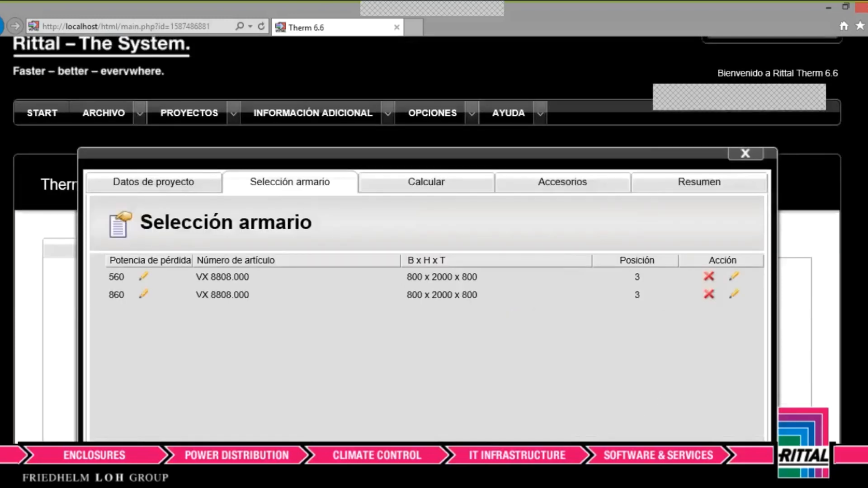
scroll(427, 272, "up", 1)
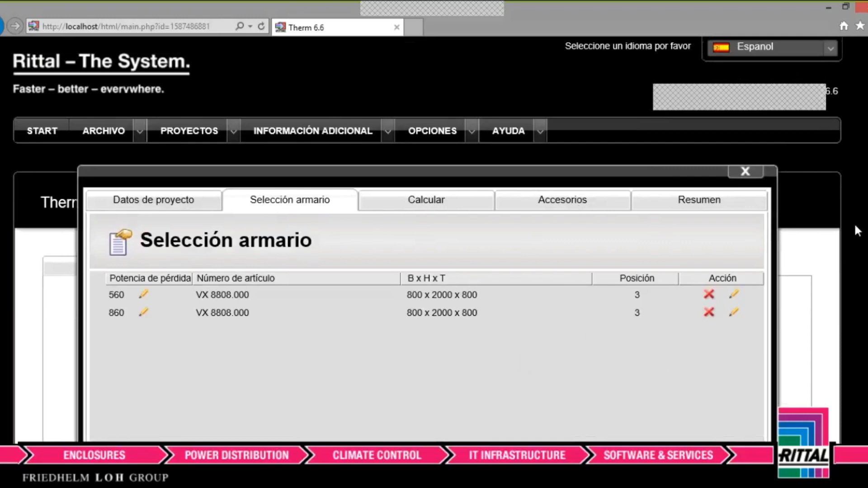
scroll(427, 240, "down", 3)
scroll(427, 240, "up", 3)
scroll(427, 239, "down", 3)
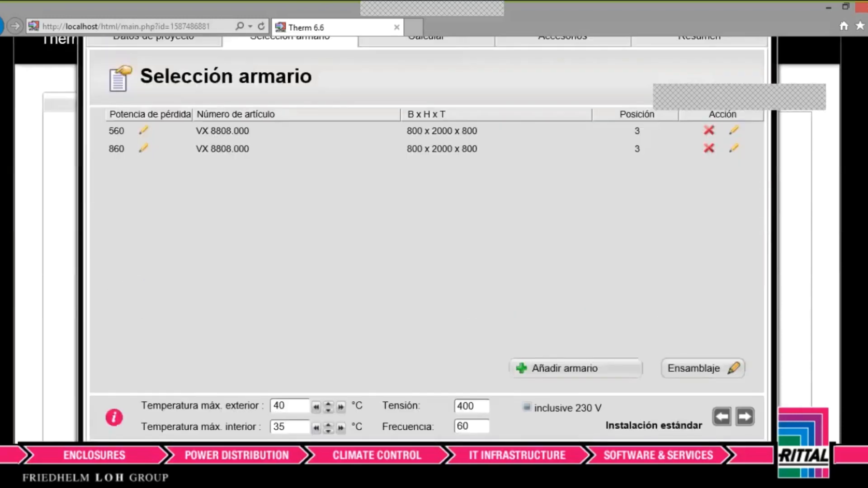
scroll(427, 239, "up", 3)
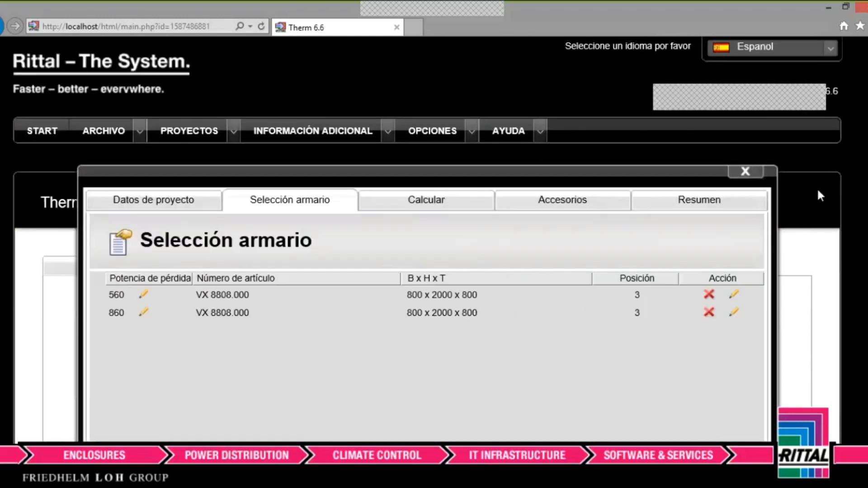
scroll(747, 352, "down", 3)
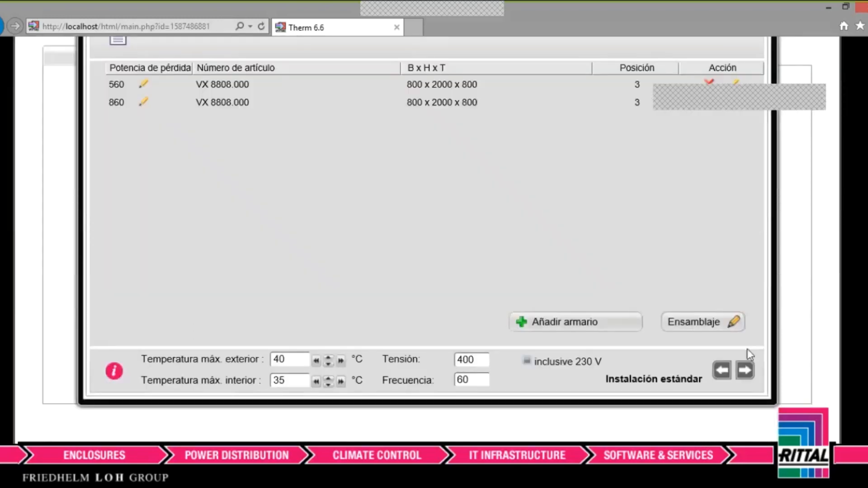
left_click(744, 371)
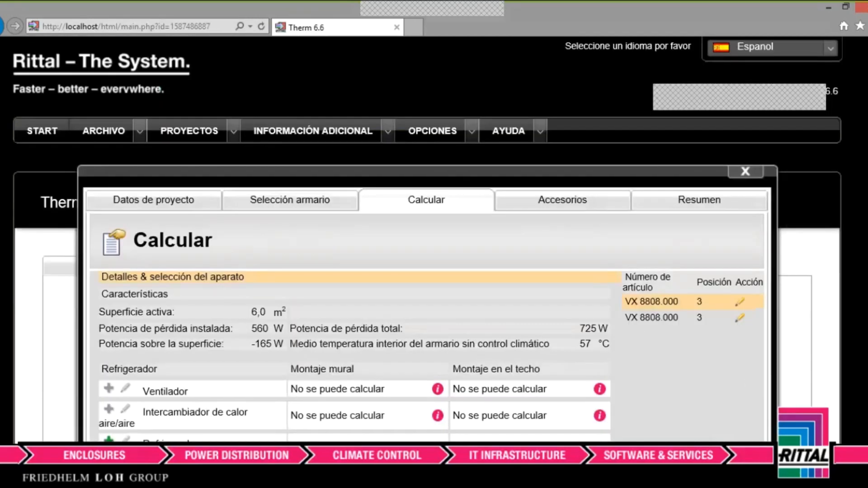
scroll(98, 157, "down", 3)
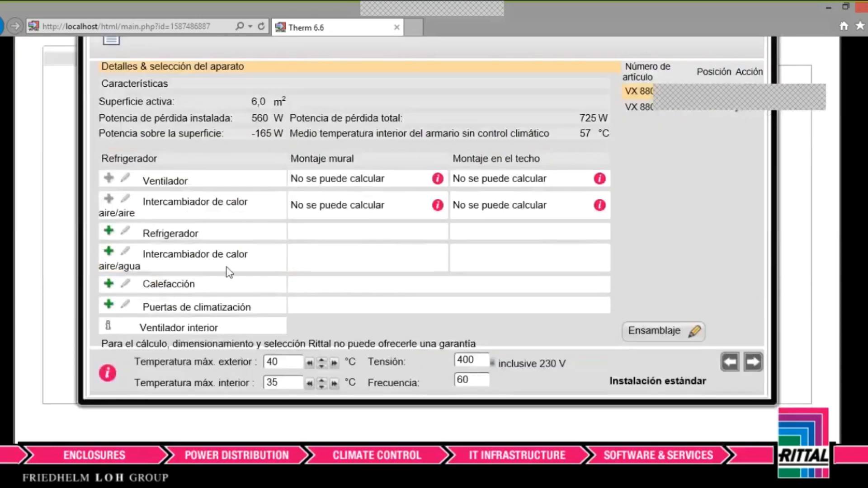
left_click(110, 233)
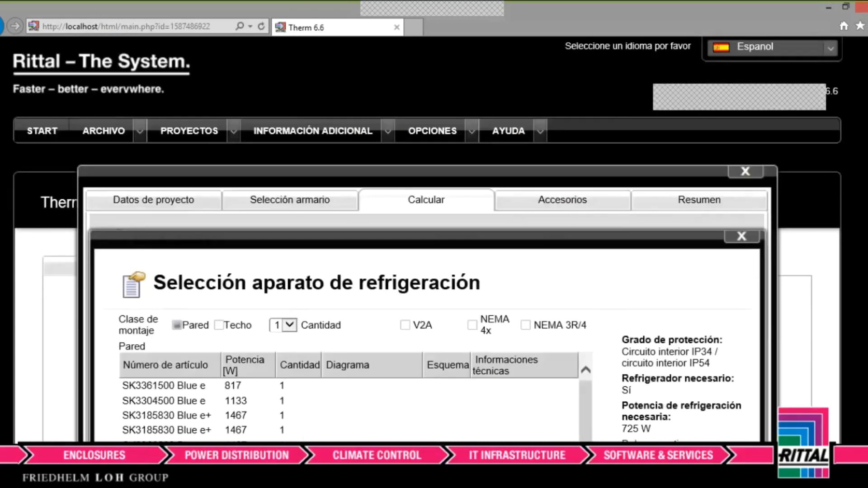
right_click(864, 203)
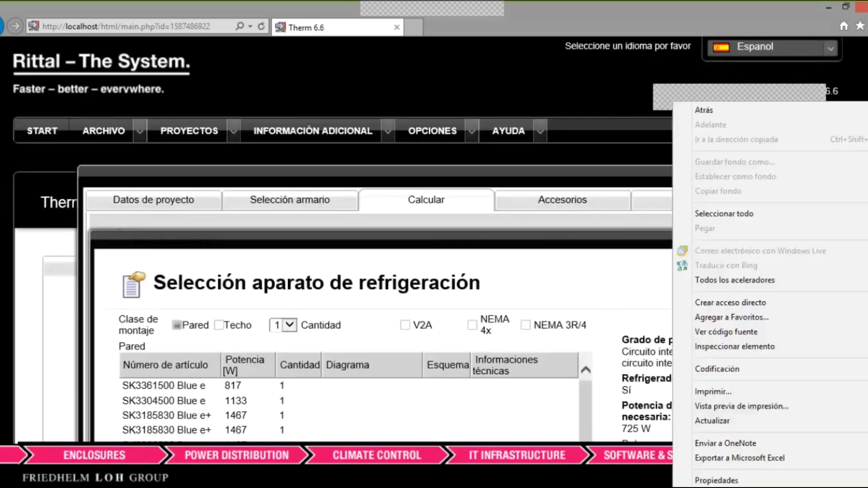
scroll(434, 244, "down", 3)
scroll(434, 244, "up", 3)
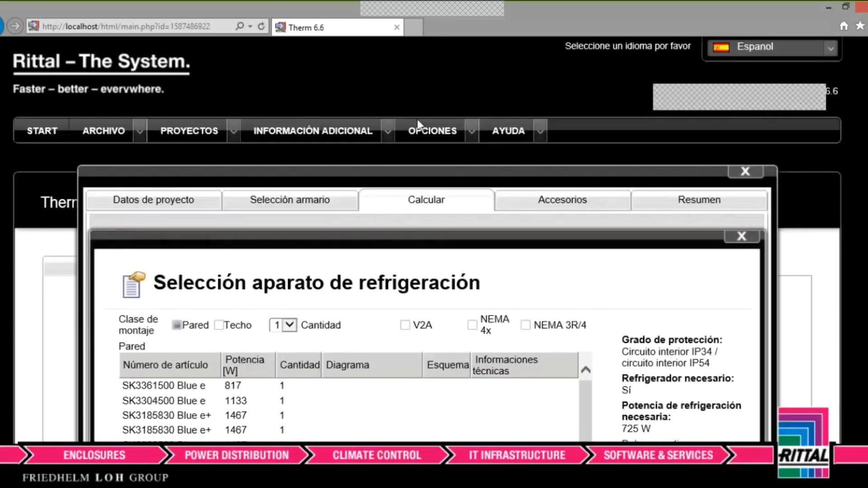
left_click(290, 208)
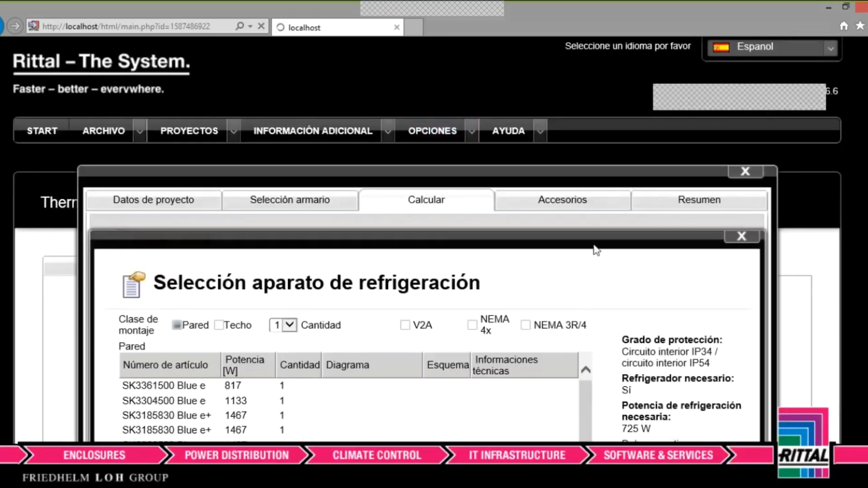
right_click(674, 102)
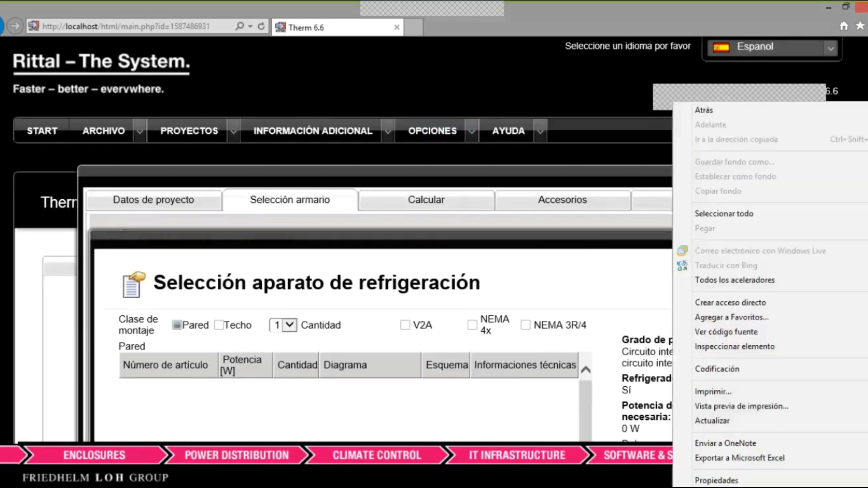
scroll(826, 288, "down", 3)
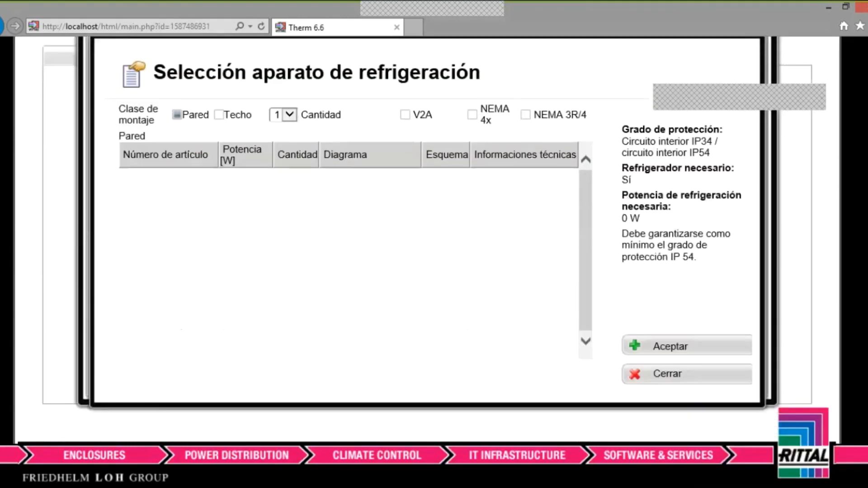
scroll(826, 288, "up", 1)
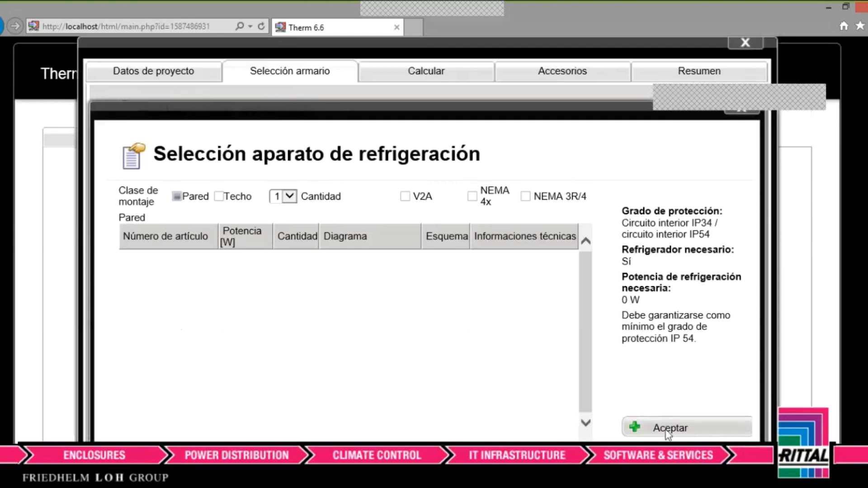
scroll(673, 432, "down", 2)
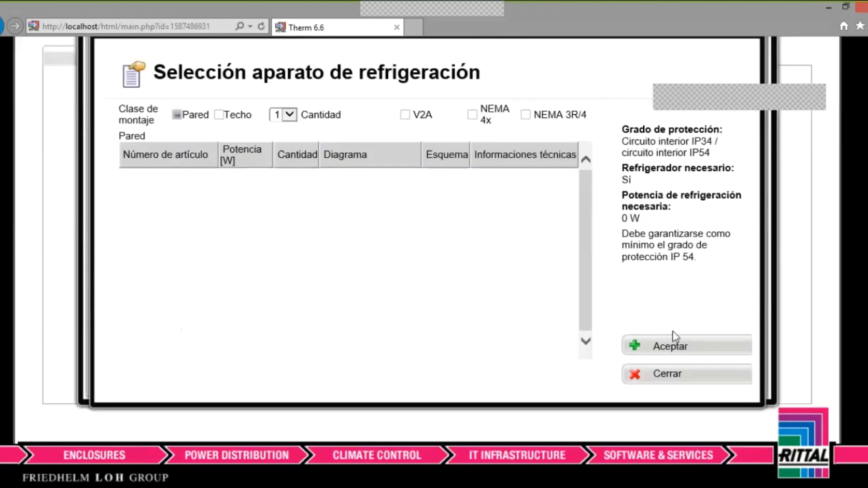
left_click(666, 376)
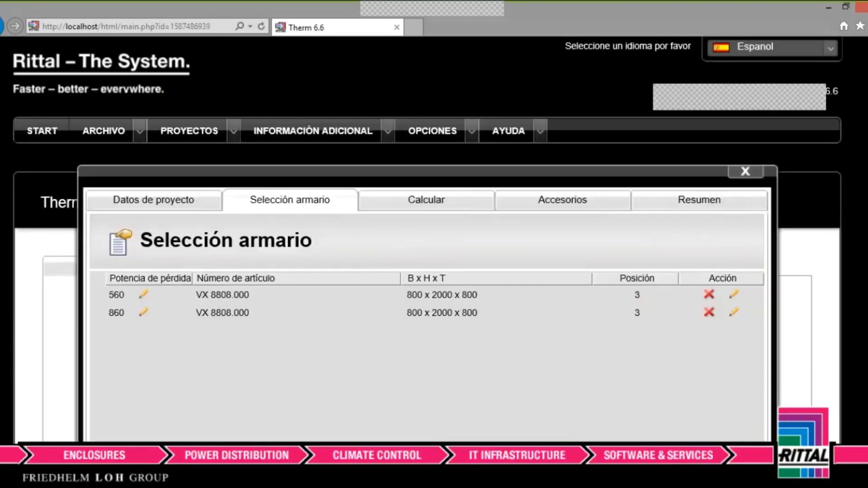
Open the assembly (Ensamblaje) of the two cabinets and swap them so the 860 W cabinet stands in position 1.
right_click(673, 121)
left_click(647, 153)
scroll(427, 240, "down", 5)
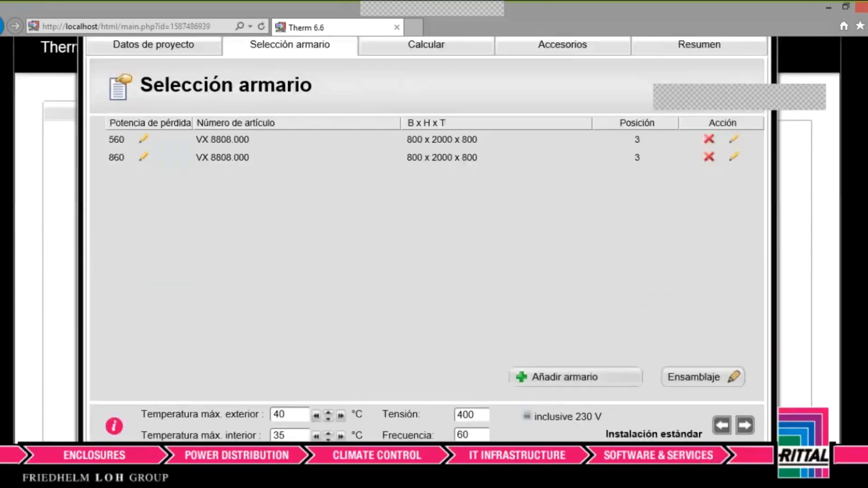
scroll(427, 240, "up", 1)
scroll(427, 240, "up", 1)
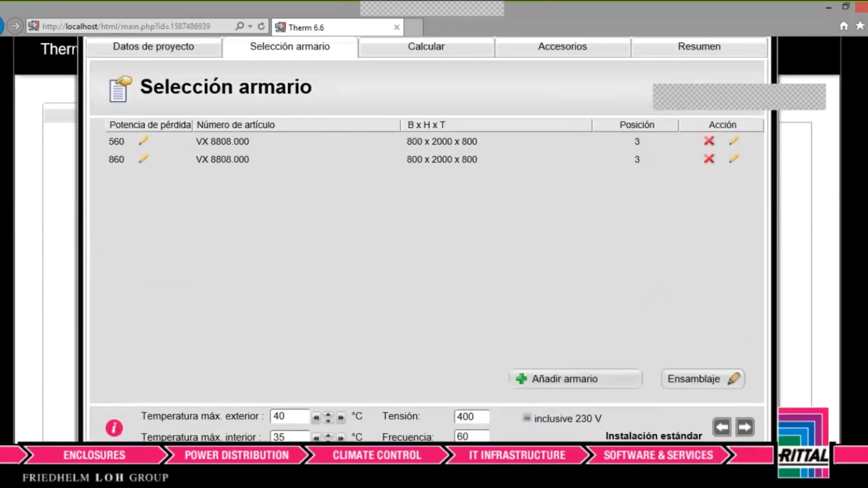
left_click(709, 384)
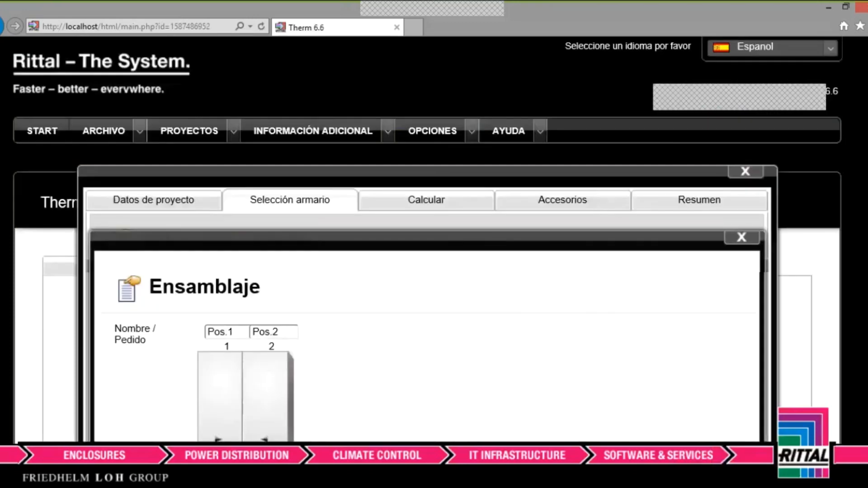
right_click(673, 102)
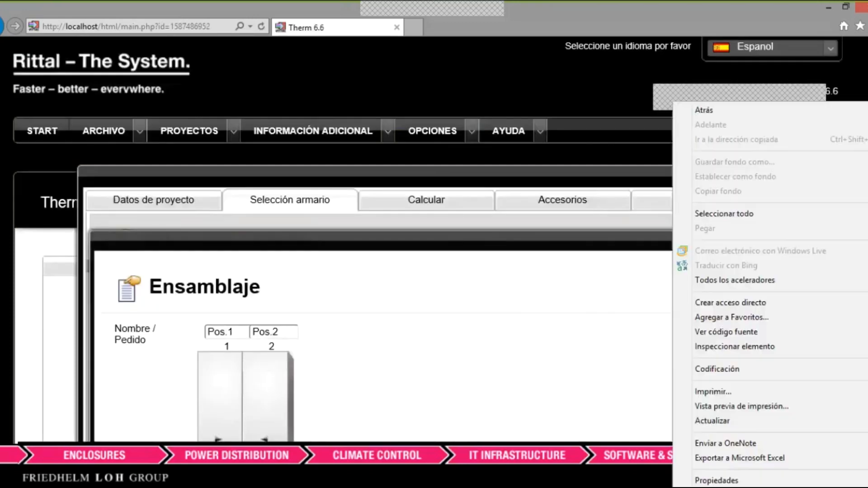
key("Escape")
scroll(429, 271, "down", 3)
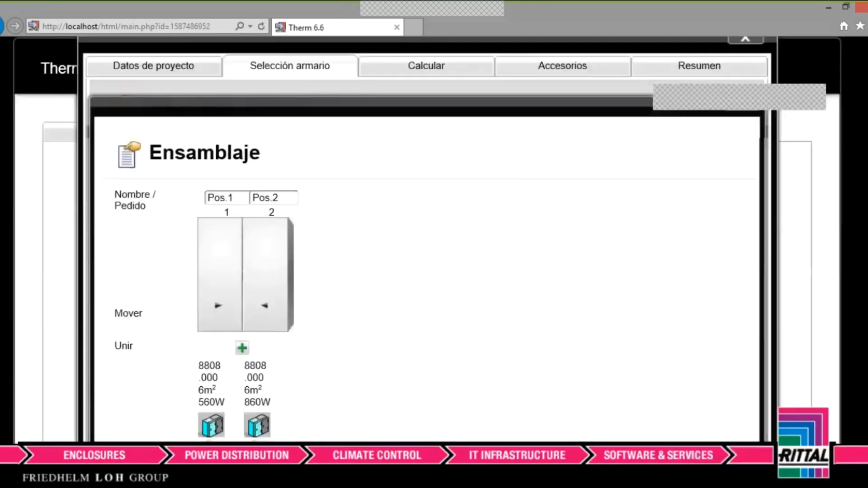
scroll(128, 240, "down", 2)
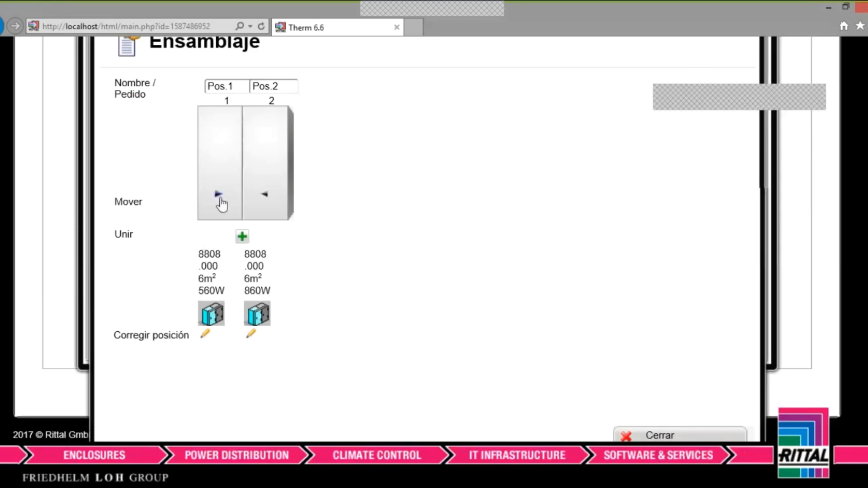
left_click(264, 195)
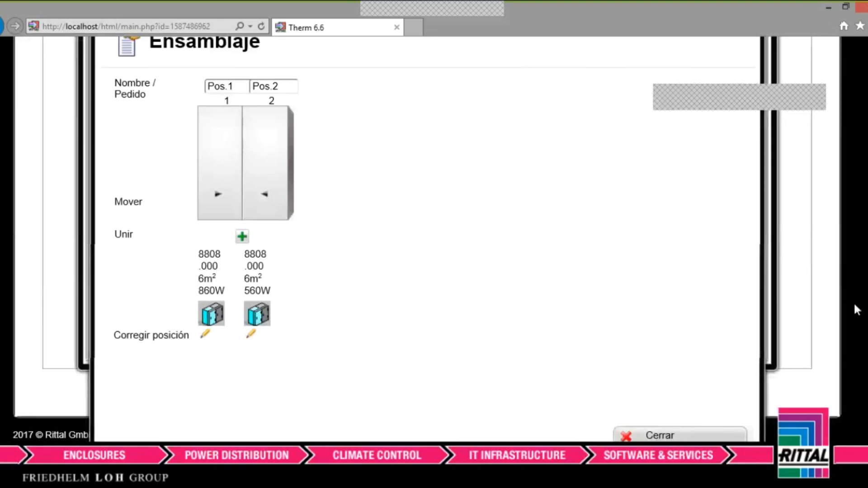
Join the cabinets in positions 1 and 2 and check their combined effective surface and installed heat loss.
scroll(581, 339, "up", 1)
scroll(580, 339, "down", 1)
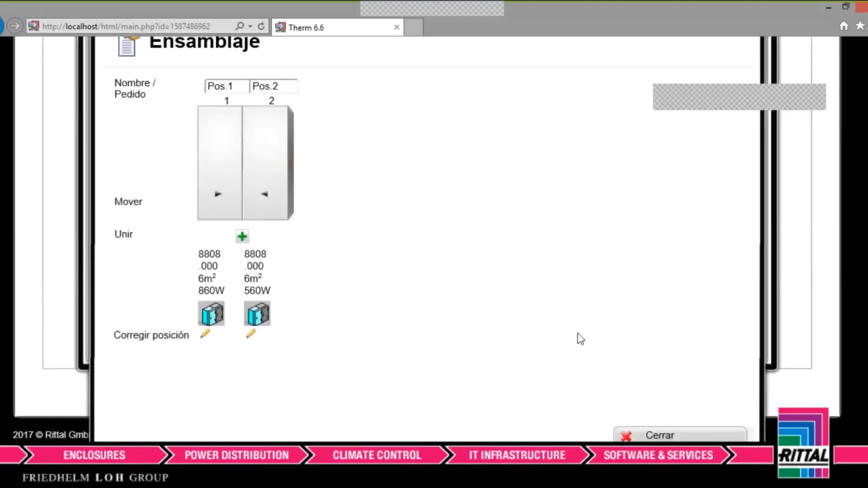
left_click(245, 239)
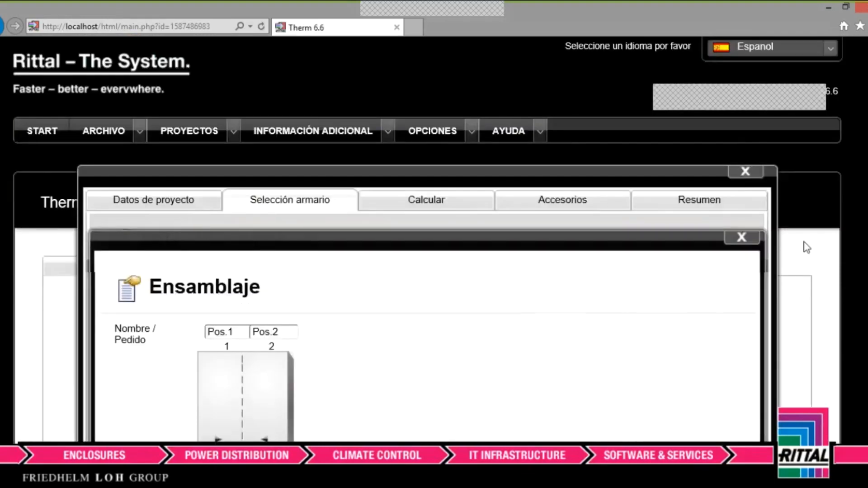
scroll(243, 312, "down", 5)
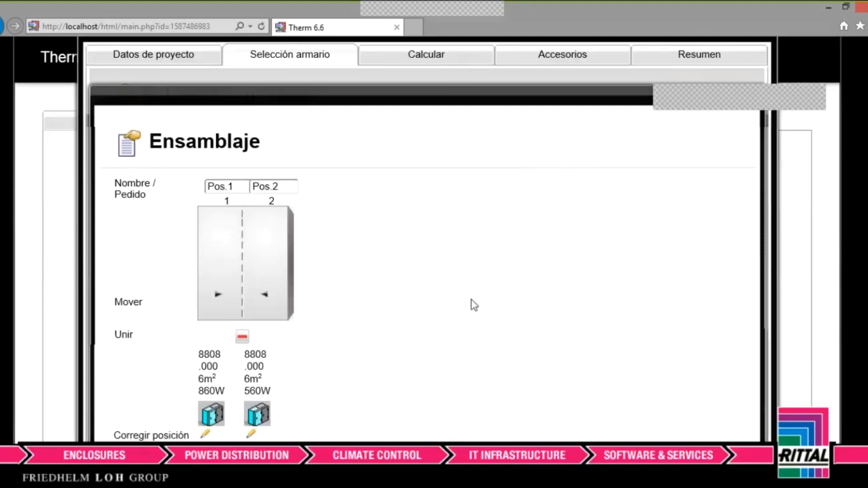
scroll(537, 313, "down", 3)
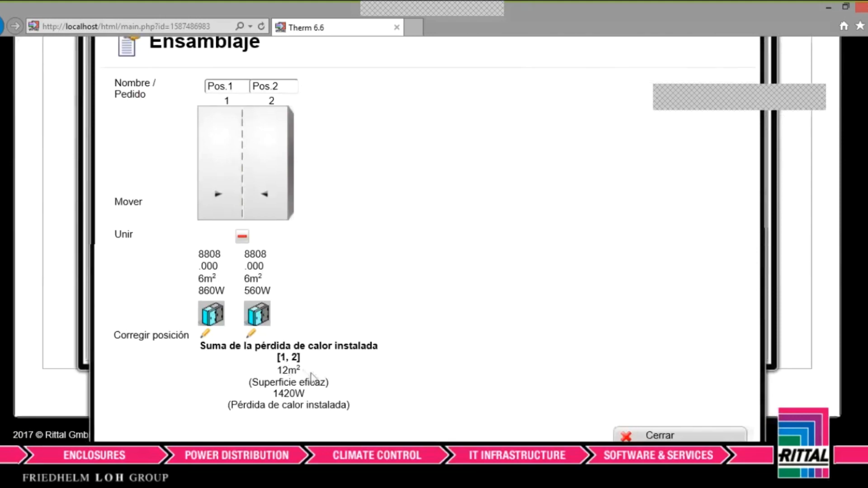
left_click_drag(275, 394, 305, 395)
left_click(316, 399)
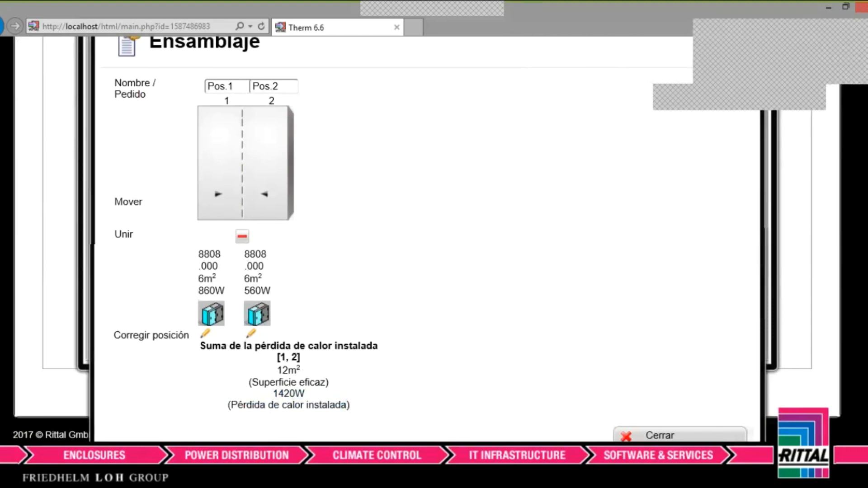
Close the assembly and proceed to the climate calculation for the joined cabinets.
right_click(672, 101)
left_click(536, 182)
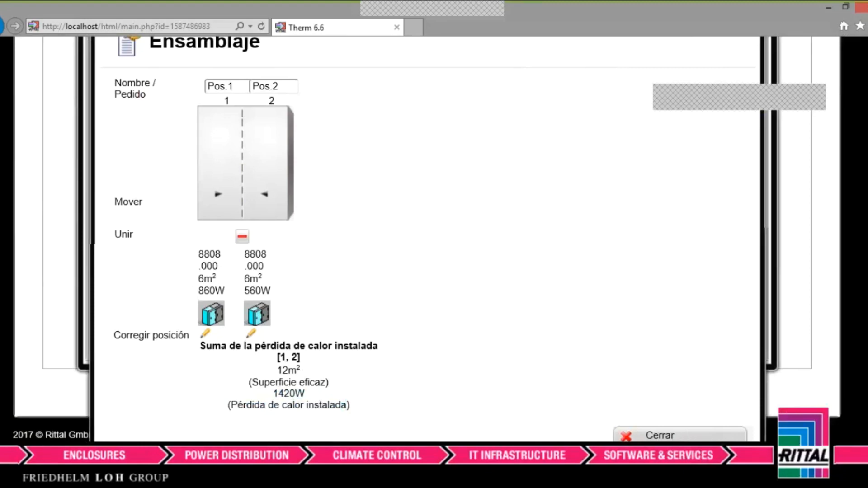
key("ctrl+minus")
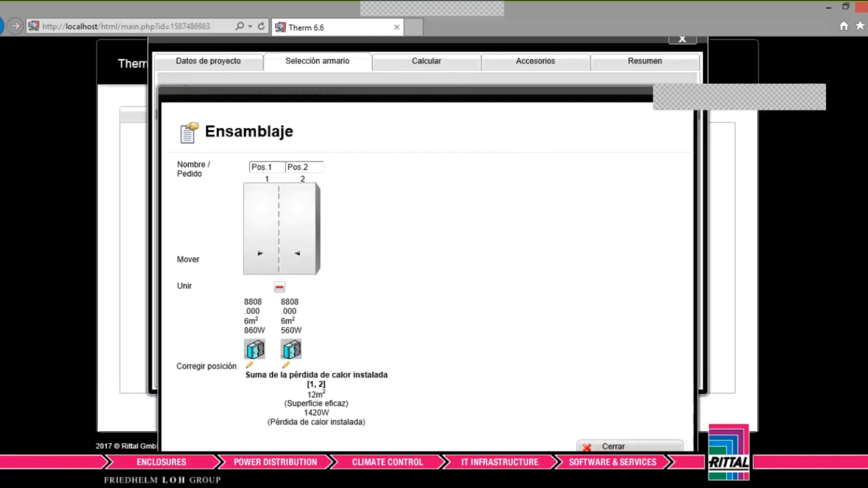
scroll(428, 244, "up", 3)
scroll(427, 244, "down", 3)
key("ctrl+minus")
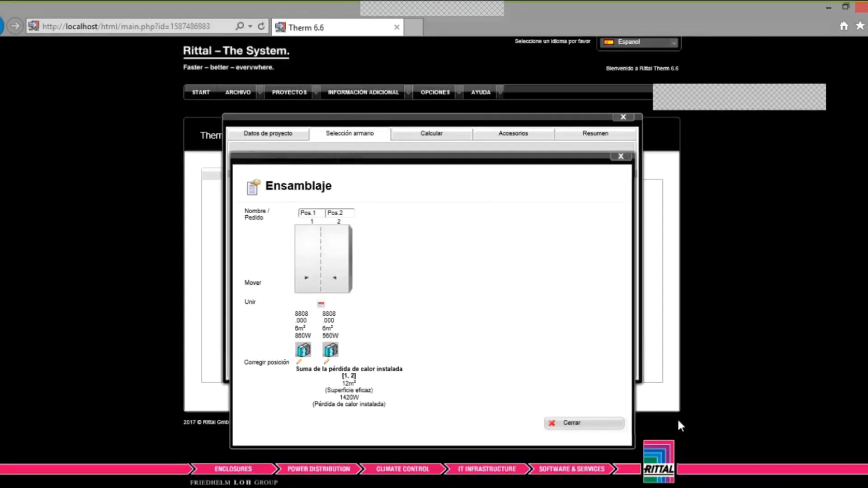
left_click(579, 422)
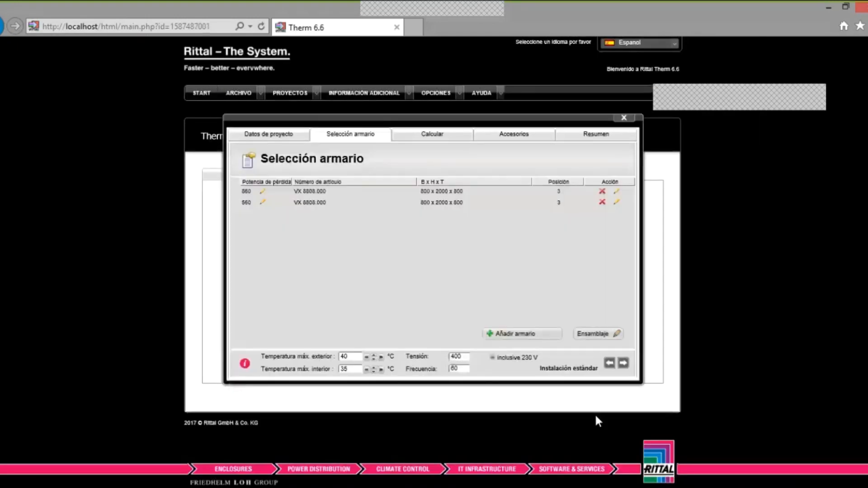
key("ctrl+plus")
key("ctrl+plus")
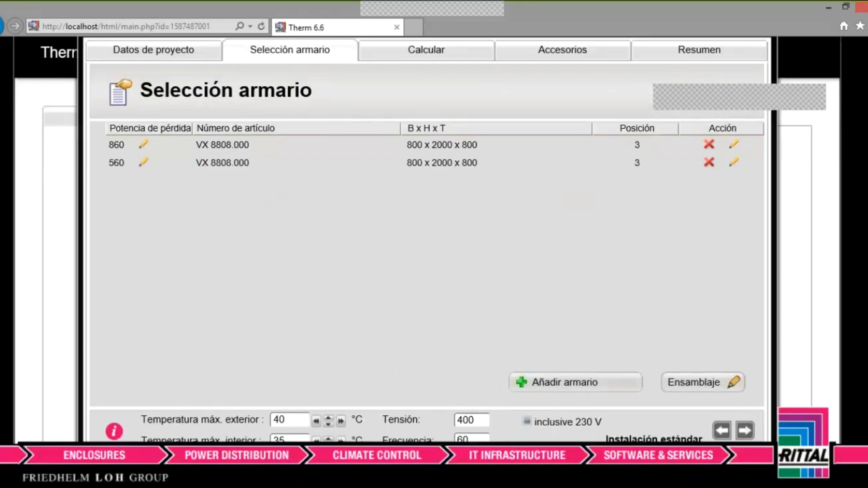
scroll(425, 226, "down", 2)
left_click(745, 372)
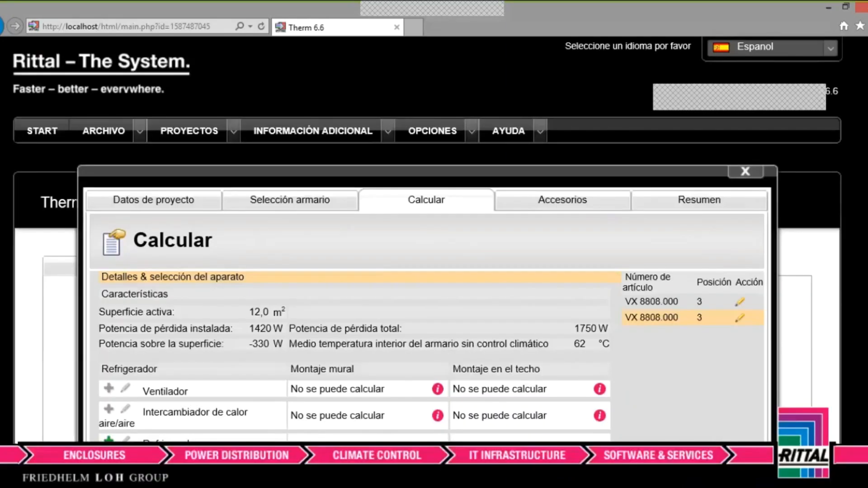
scroll(425, 244, "down", 5)
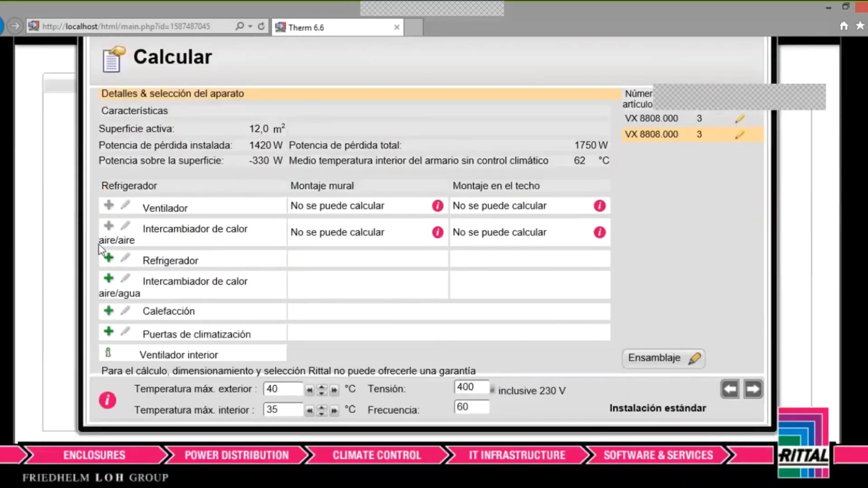
Set the maximum exterior temperature of the calculation to 35 °C.
left_click(108, 257)
key("ctrl+minus")
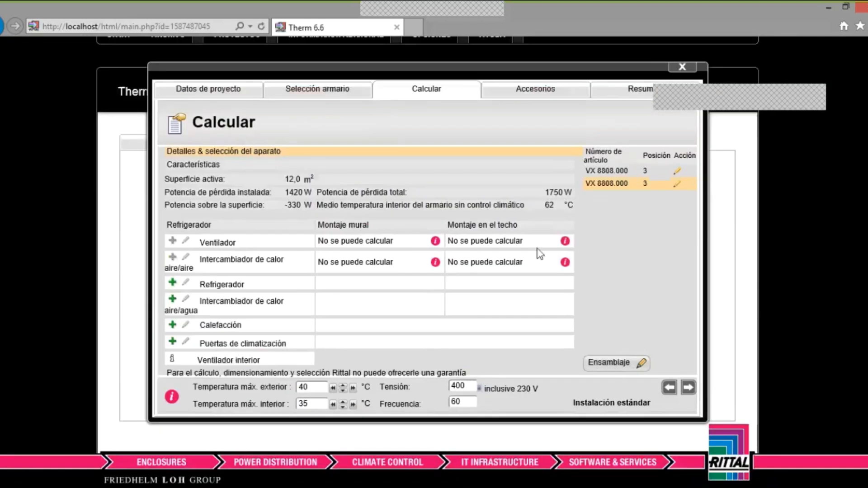
left_click(321, 388)
left_click(669, 388)
left_click_drag(317, 388, 218, 370)
type("35")
Try to open the cooling unit selection for the joined cabinets and to return to the cabinet selection and project data.
left_click(170, 283)
left_click(316, 95)
left_click(172, 283)
left_click(229, 90)
mouse_move(388, 487)
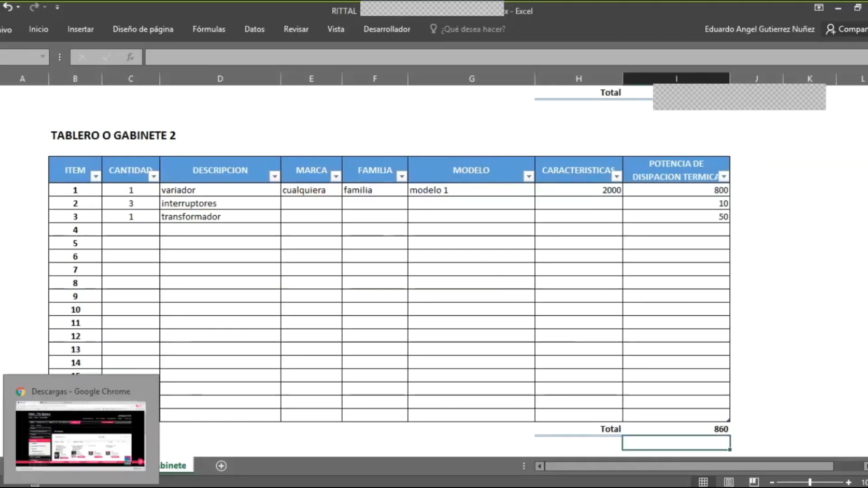
left_click(81, 486)
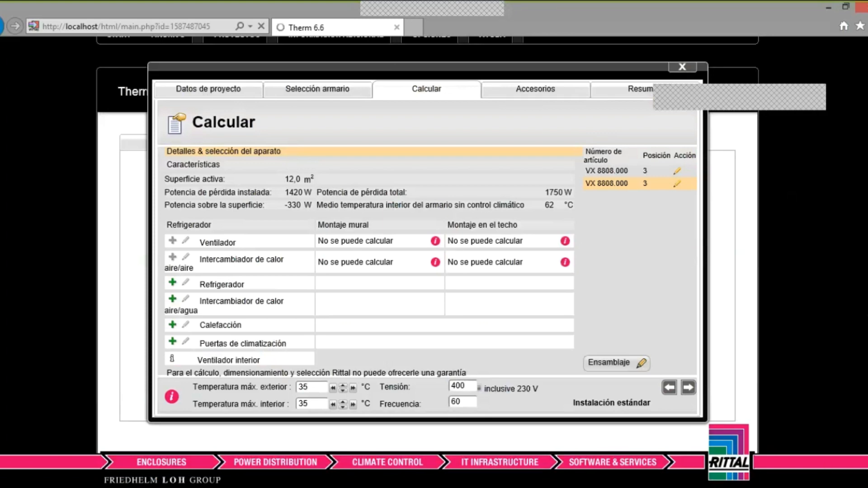
scroll(649, 256, "up", 2)
scroll(649, 255, "down", 2)
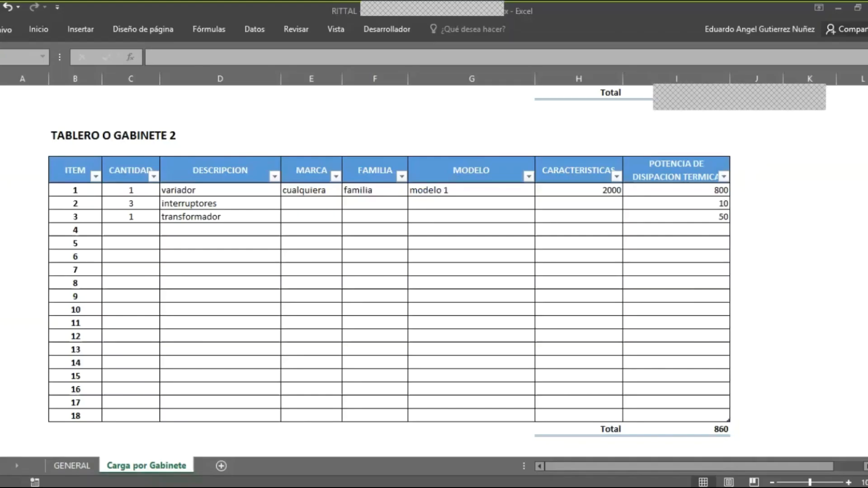
left_click(717, 443)
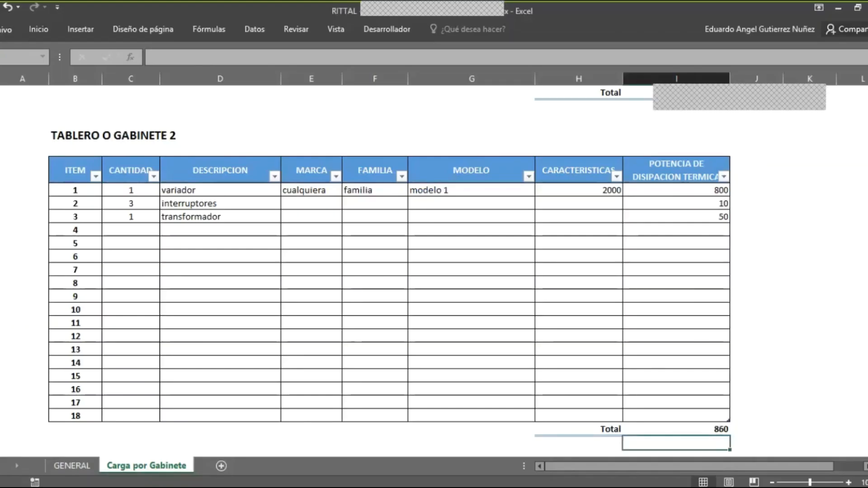
Review the load tables of cabinets 1 to 3 and their heat dissipation totals in the Excel form's Carga por Gabinete sheet.
scroll(389, 271, "down", 4)
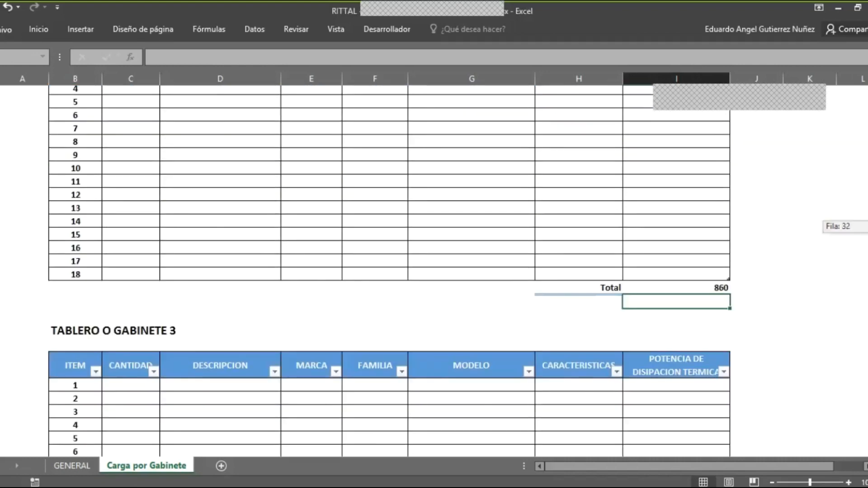
scroll(389, 271, "down", 5)
scroll(389, 271, "up", 8)
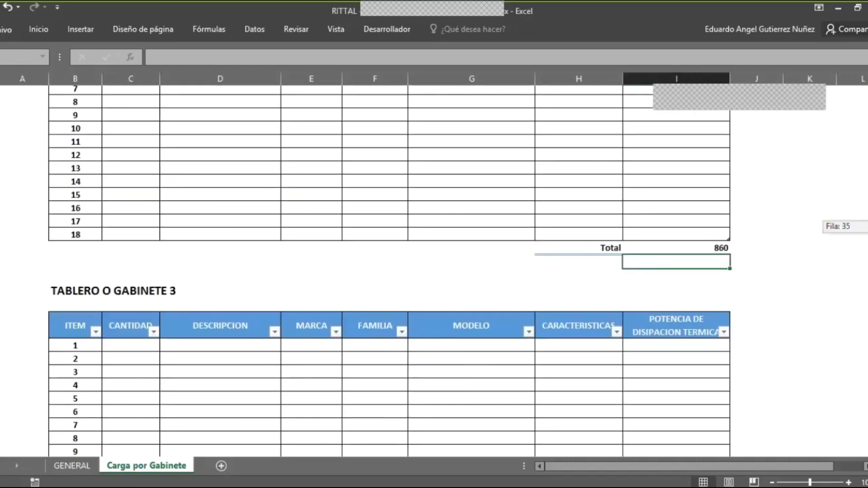
scroll(388, 271, "up", 7)
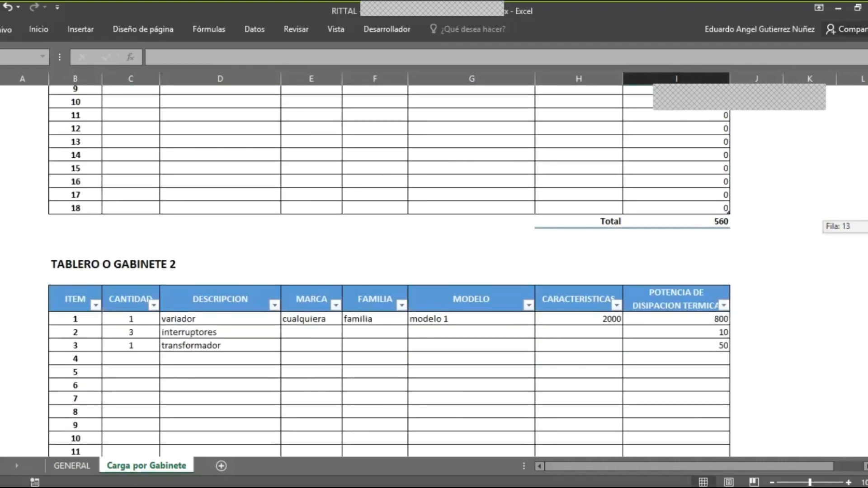
scroll(389, 271, "up", 1)
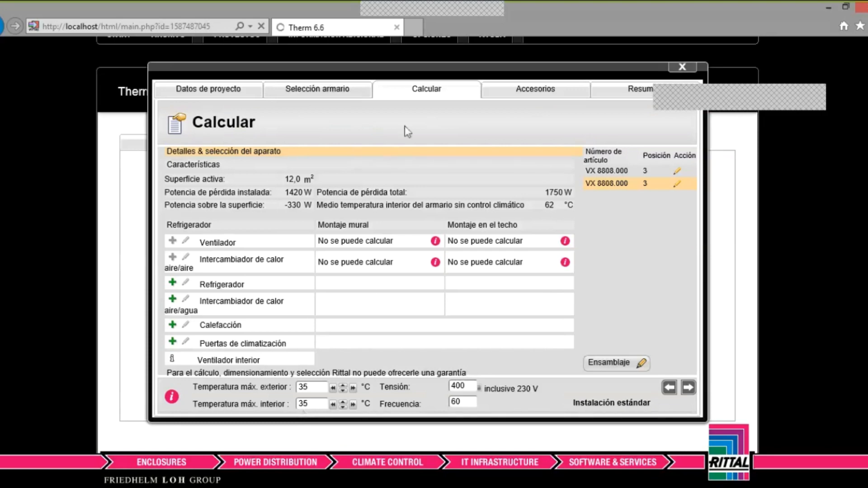
mouse_move(341, 40)
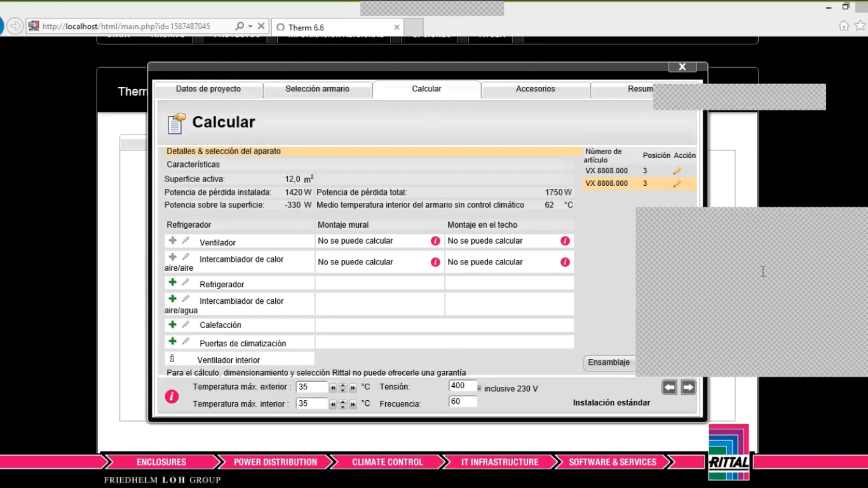
right_click(778, 310)
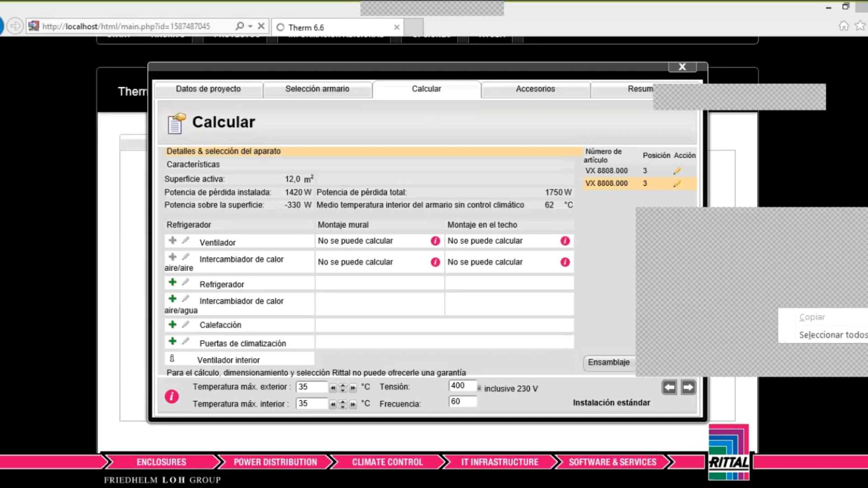
left_click(785, 229)
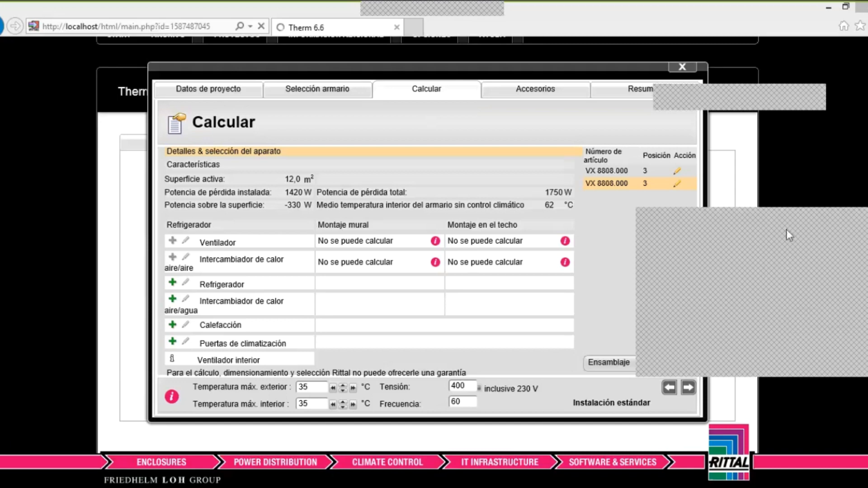